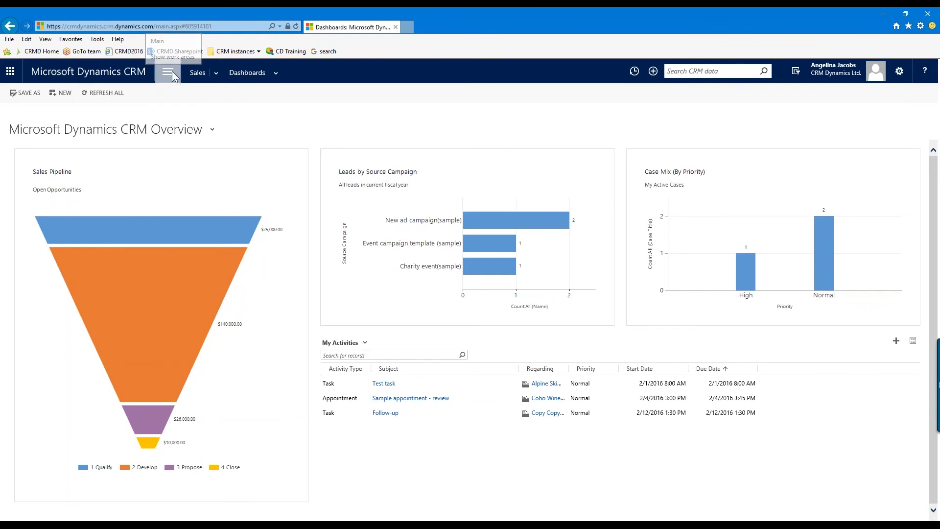
Go to Settings > Data Management from the CRM main navigation menu
left_click(168, 72)
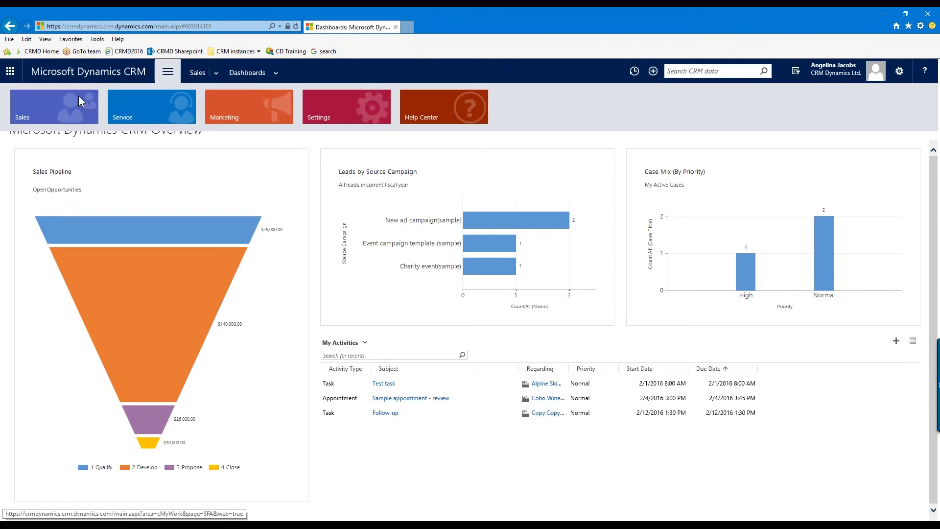
left_click(342, 108)
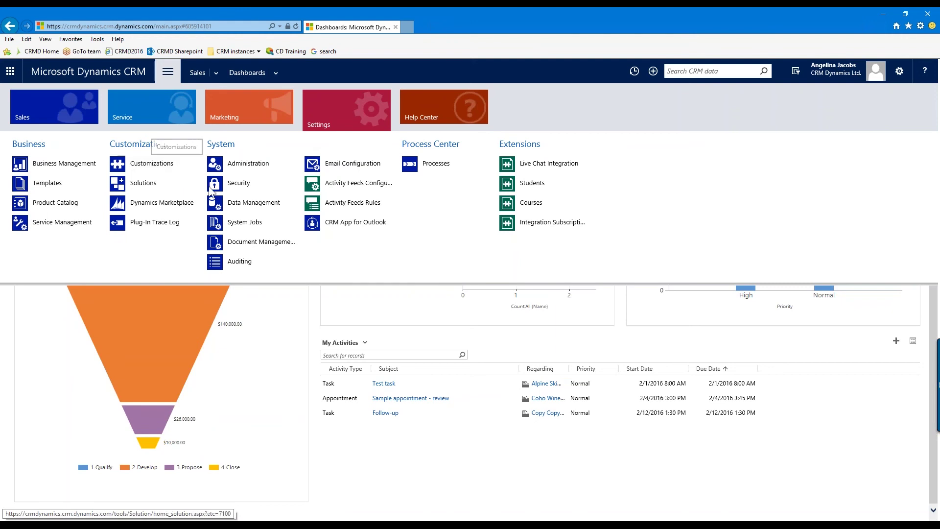
left_click(268, 210)
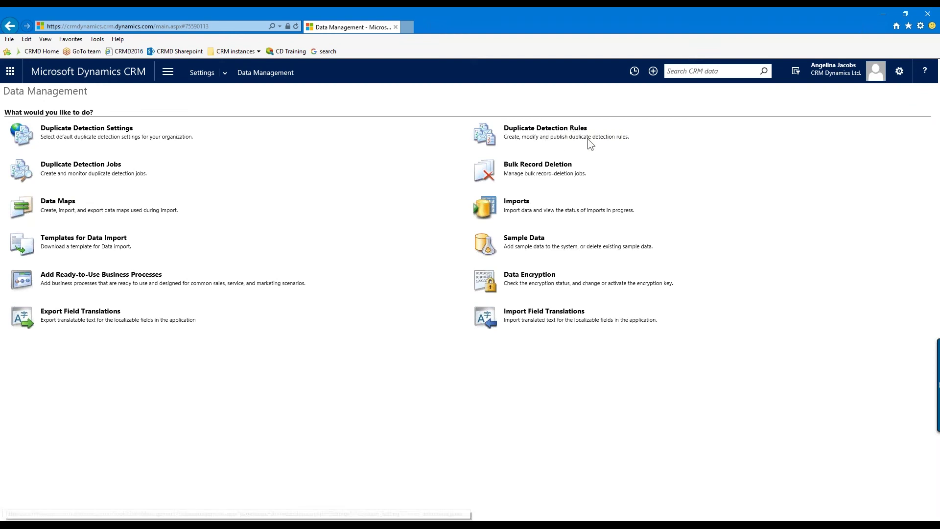
Open the Duplicate Detection Rules list from the Data Management page
left_click(560, 131)
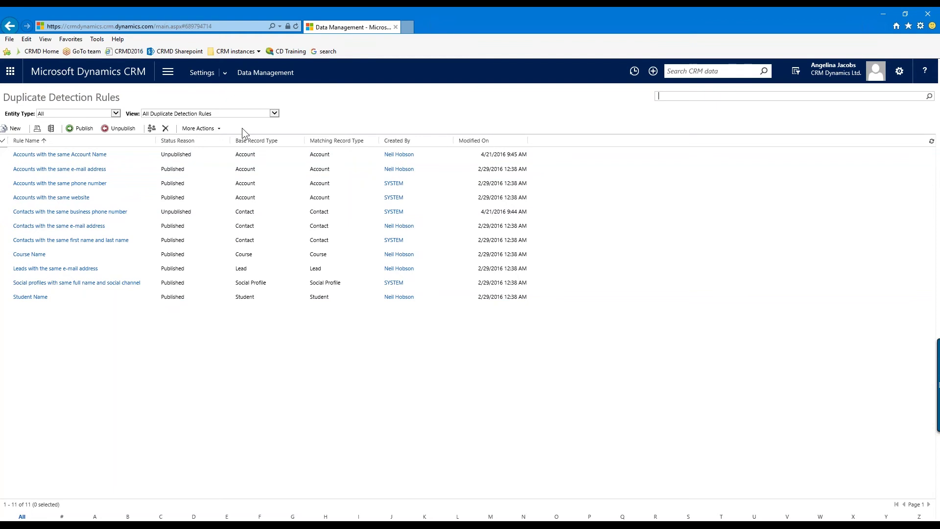
Create a new rule, enlarge its window, and name it 'Accounts with same name and account number'
left_click(15, 130)
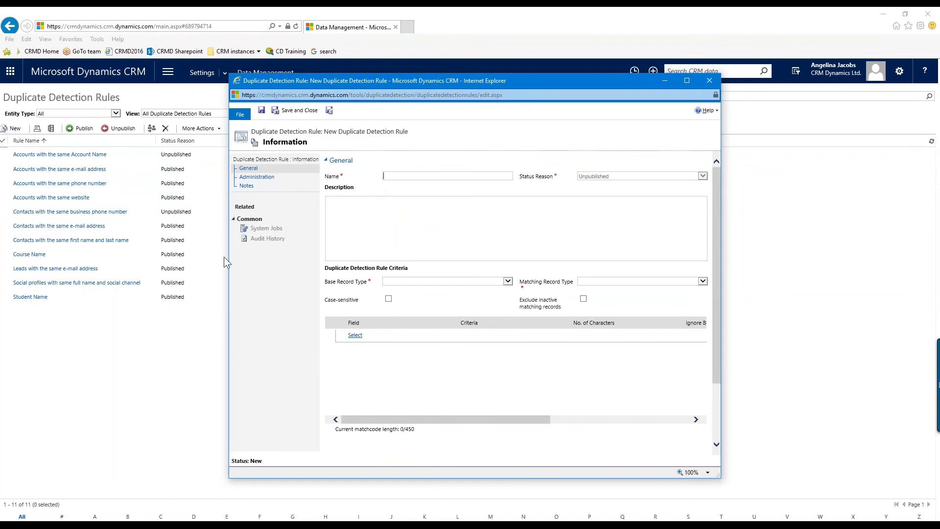
left_click_drag(229, 269, 73, 274)
left_click_drag(722, 255, 852, 253)
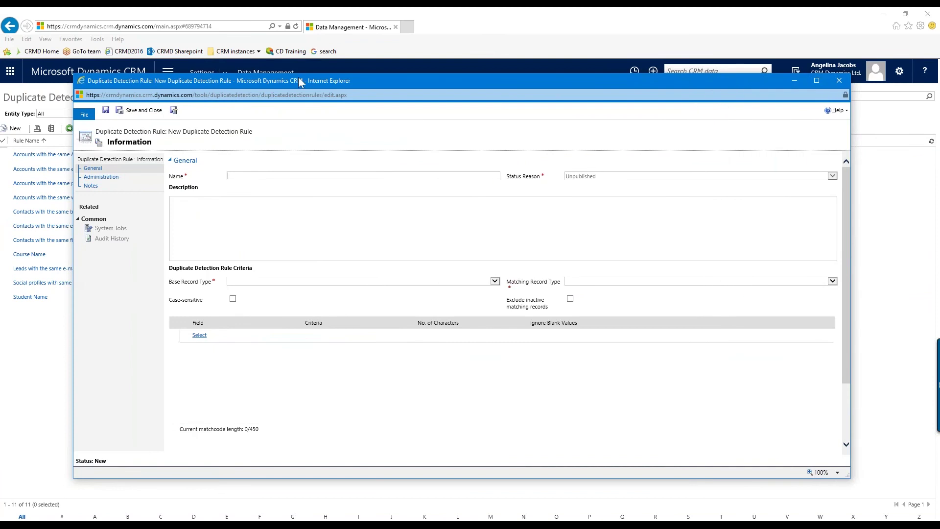
left_click_drag(301, 75, 302, 26)
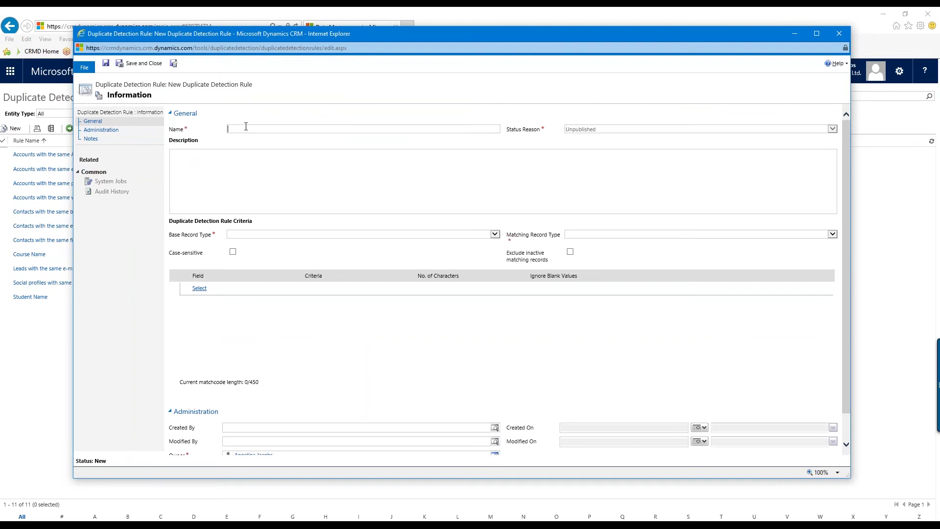
type("Accounts")
type("with same name and account number")
Set the rule's Base Record Type to Account, so Matching Record Type also becomes Account
left_click(265, 235)
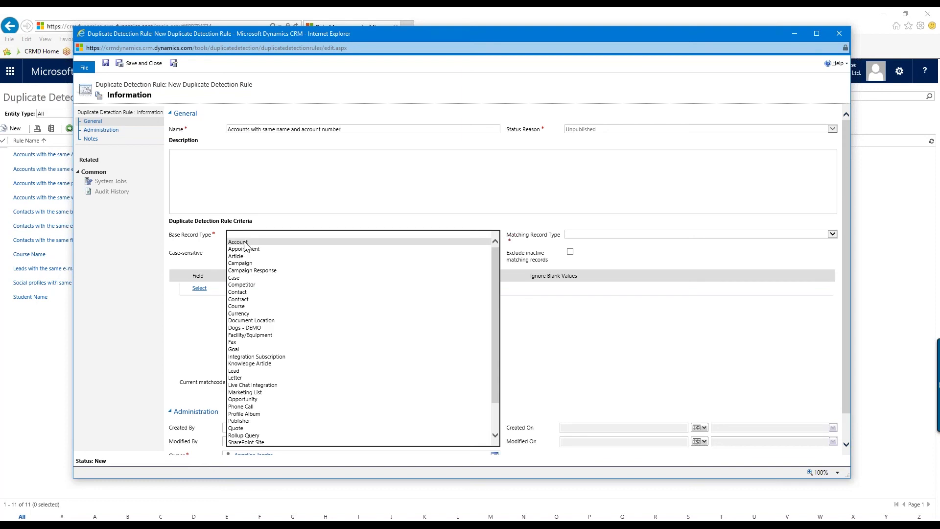
left_click(250, 243)
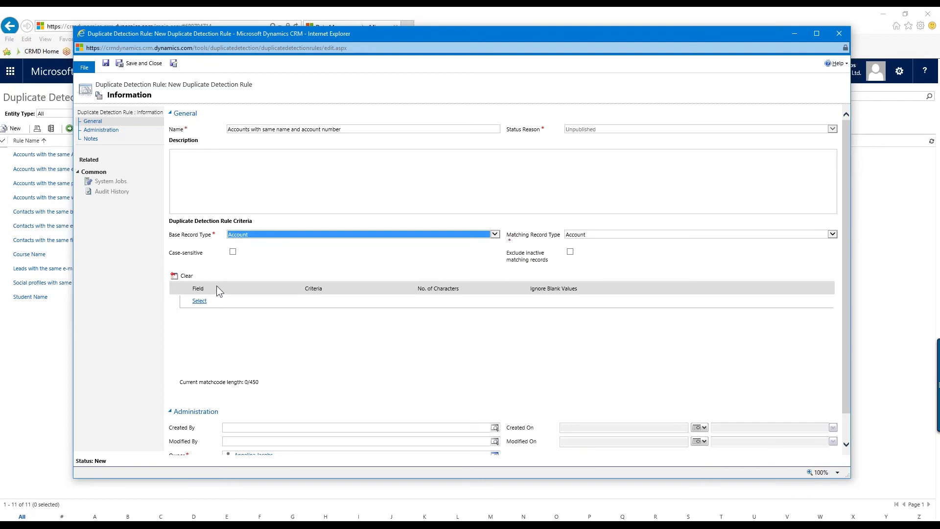
Add Account Name as the first criteria field with Exact Match (matchcode 160/450)
left_click(200, 301)
left_click(250, 261)
left_click(211, 300)
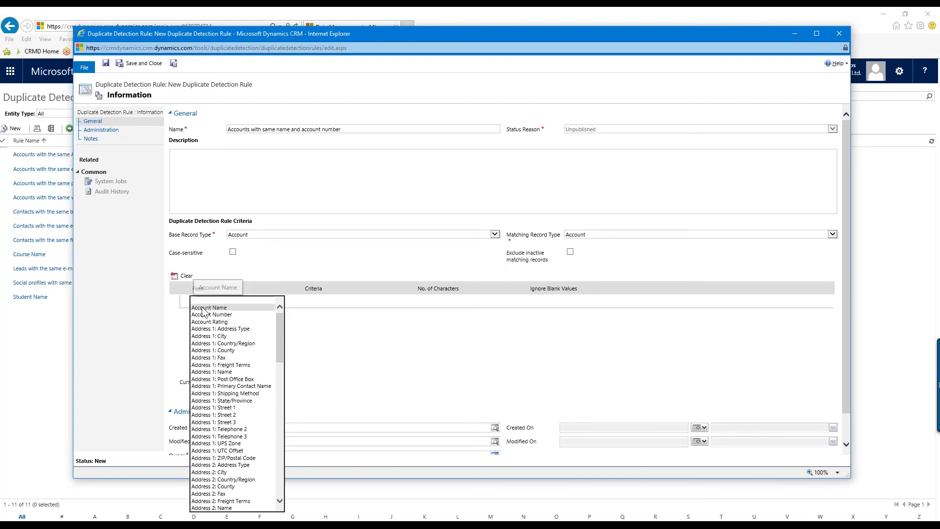
left_click(206, 308)
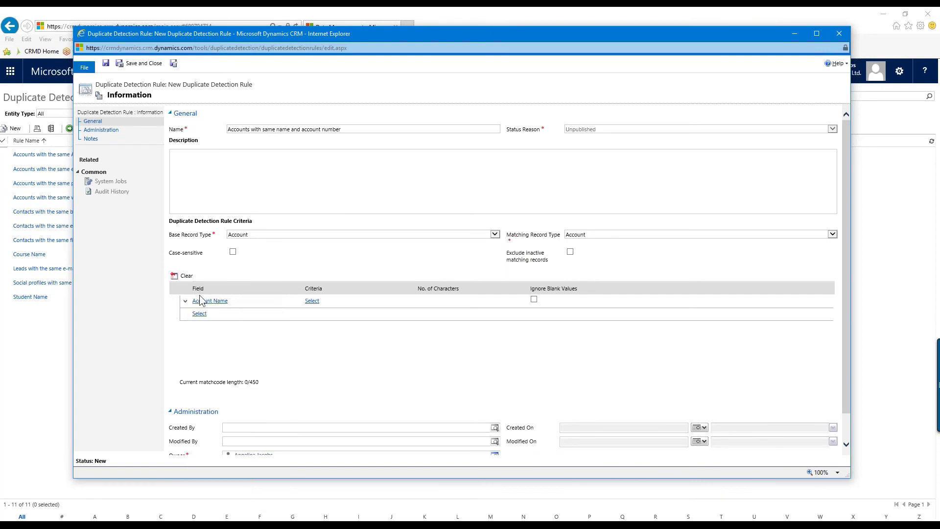
left_click(201, 300)
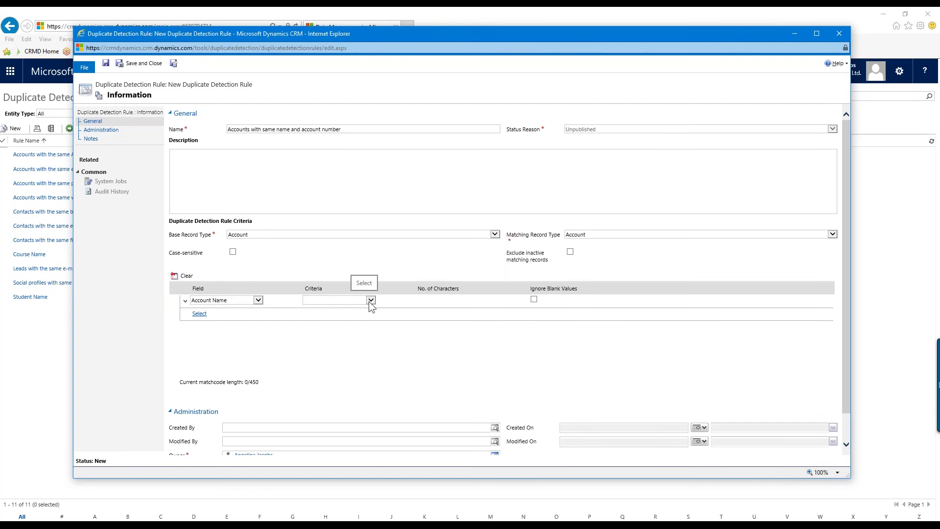
left_click(340, 300)
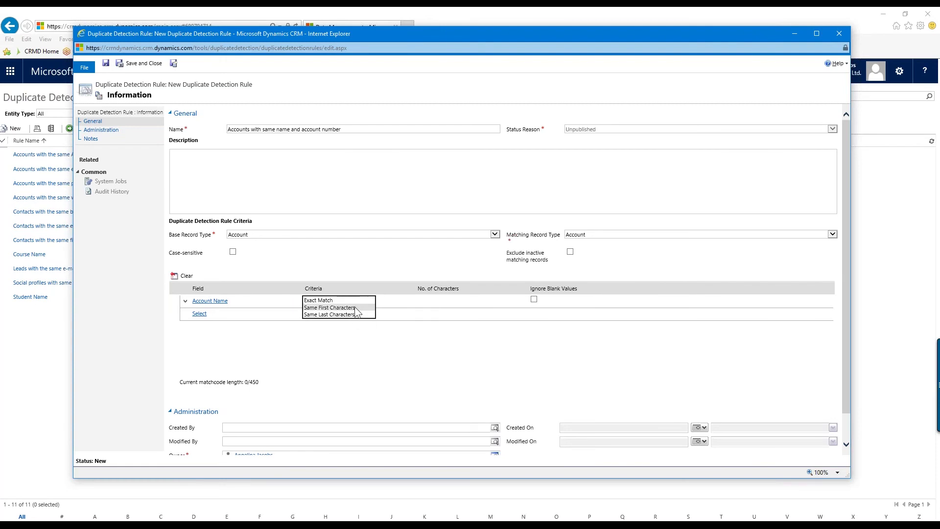
left_click(322, 300)
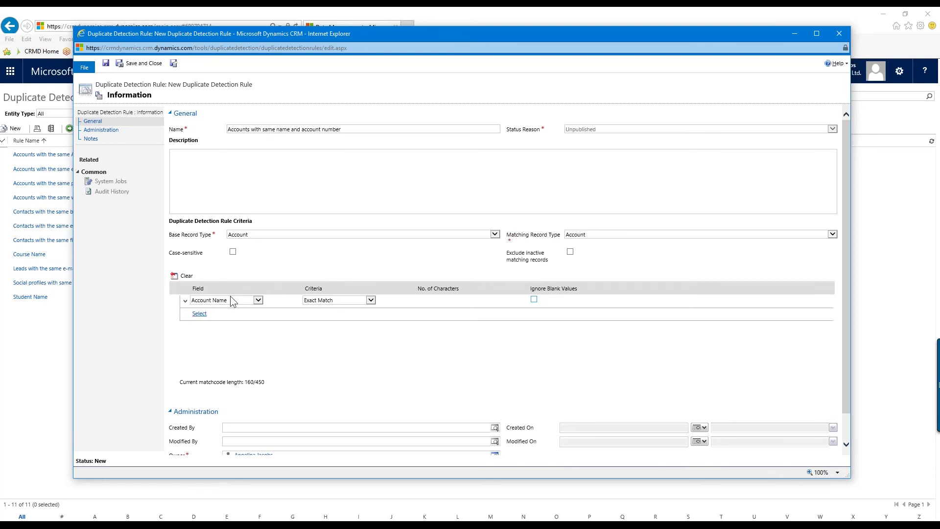
Add Account Number as a second criteria field with Exact Match
left_click(221, 313)
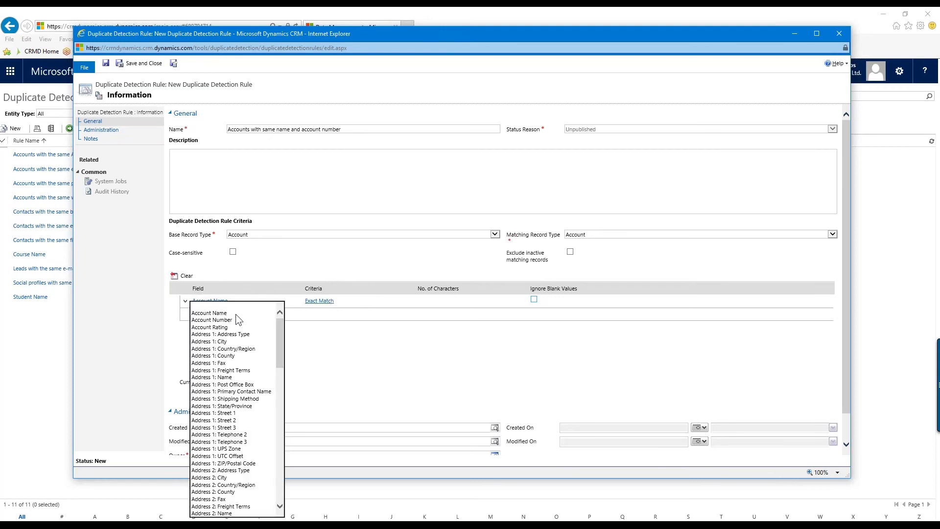
left_click(229, 320)
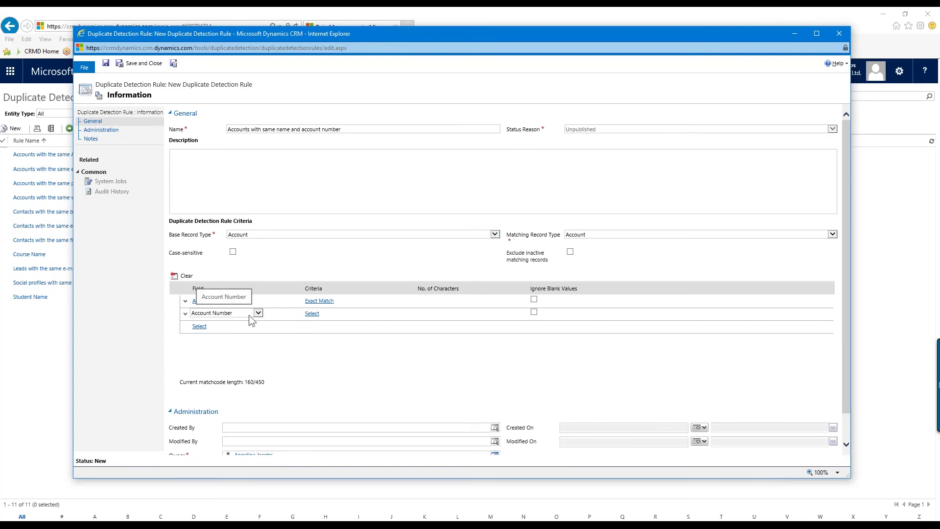
left_click(342, 314)
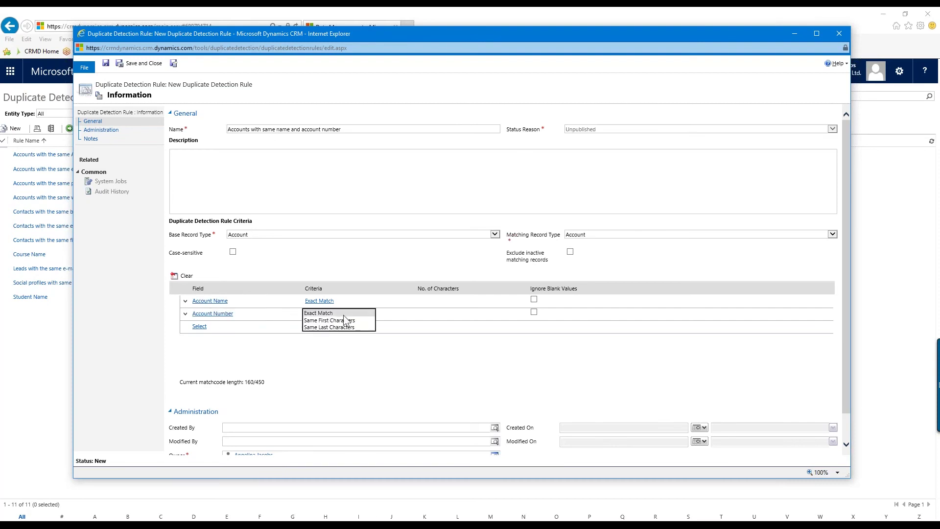
left_click(318, 313)
Verify both criteria rows, Account Name and Account Number, are set to Exact Match
left_click(327, 315)
left_click(386, 302)
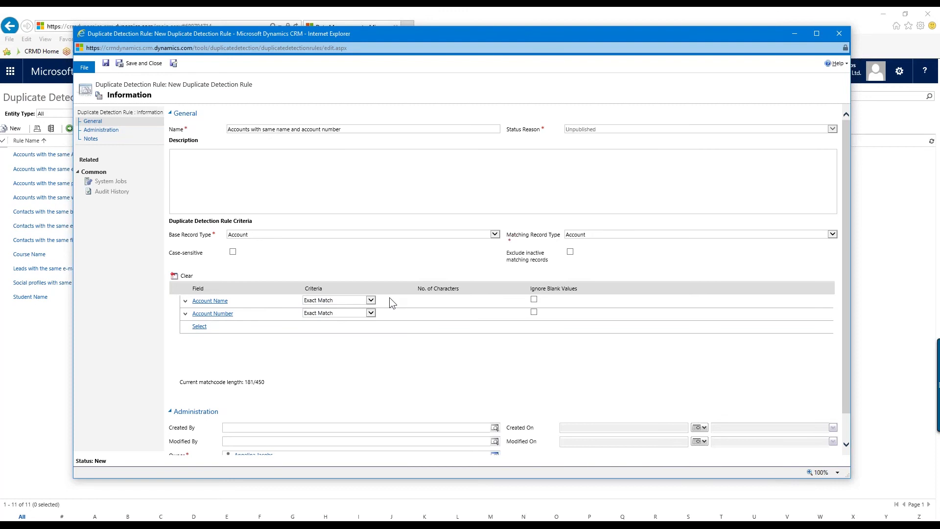
left_click(237, 300)
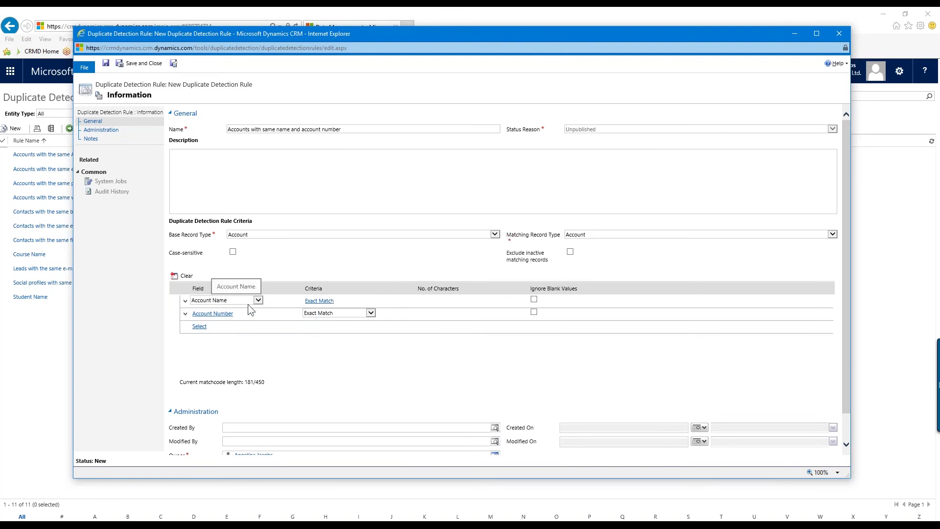
left_click(280, 316)
left_click(306, 352)
scroll(305, 352, "down", 2)
scroll(305, 353, "up", 2)
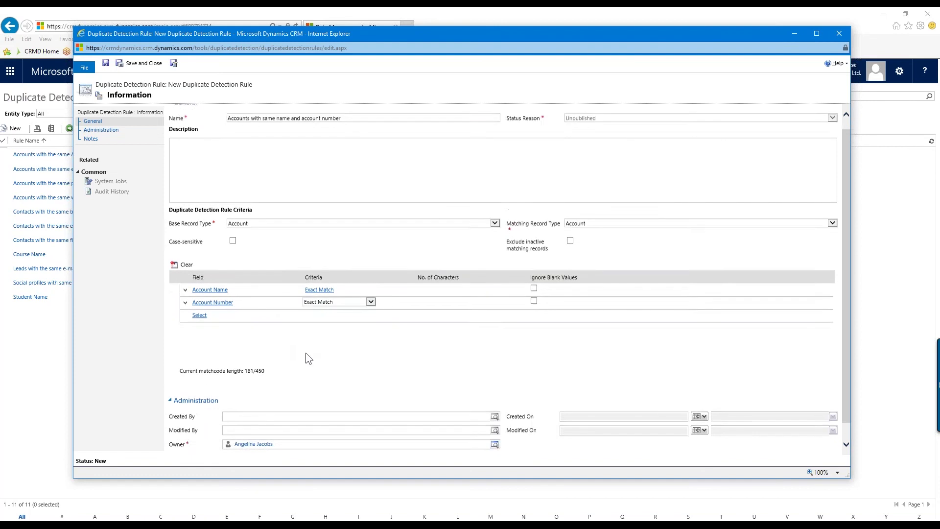
Save the rule and confirm it shows a created-on date and Unpublished status
left_click(106, 63)
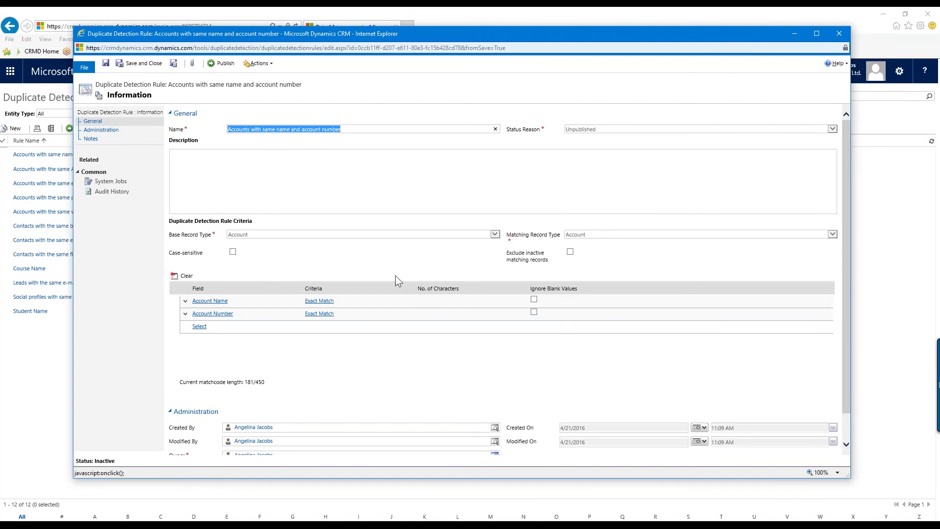
scroll(410, 338, "down", 2)
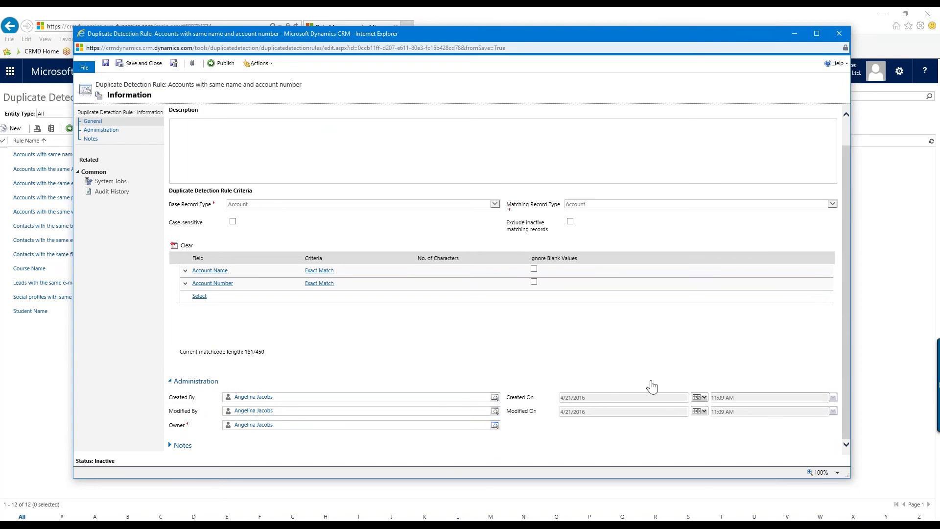
scroll(314, 323, "up", 1)
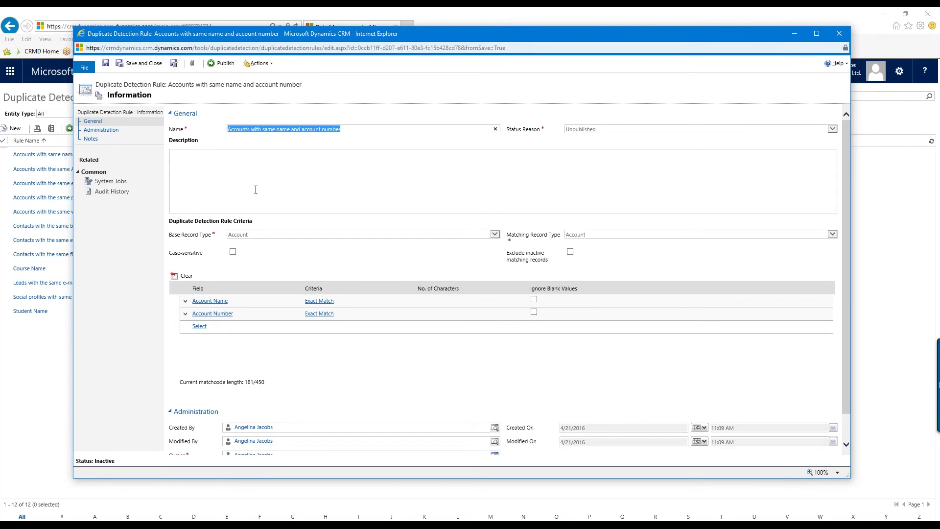
Publish the rule with OK, close it, and select it in the rules list
left_click(225, 64)
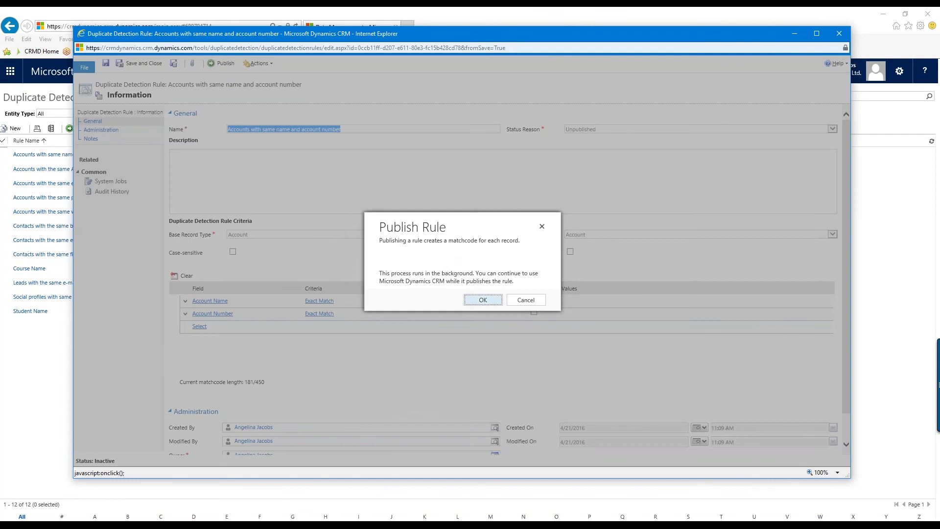
left_click(484, 300)
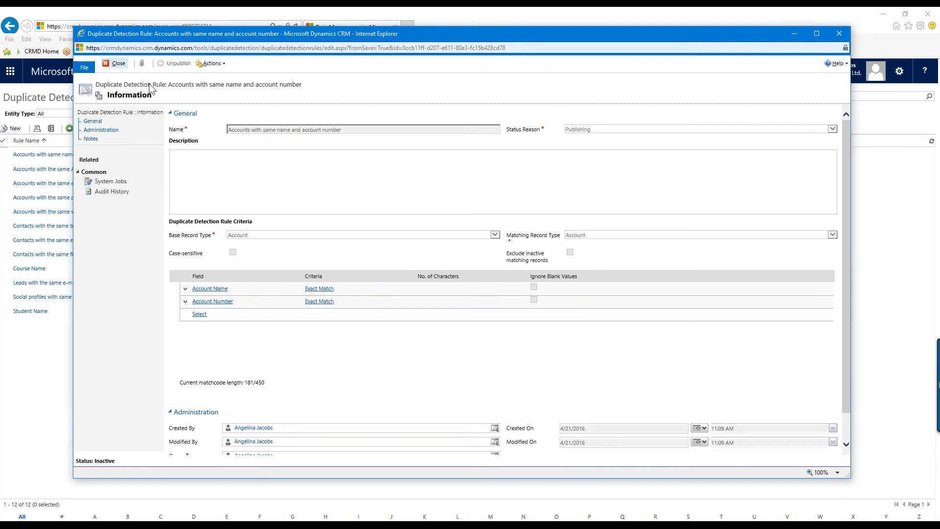
left_click(118, 65)
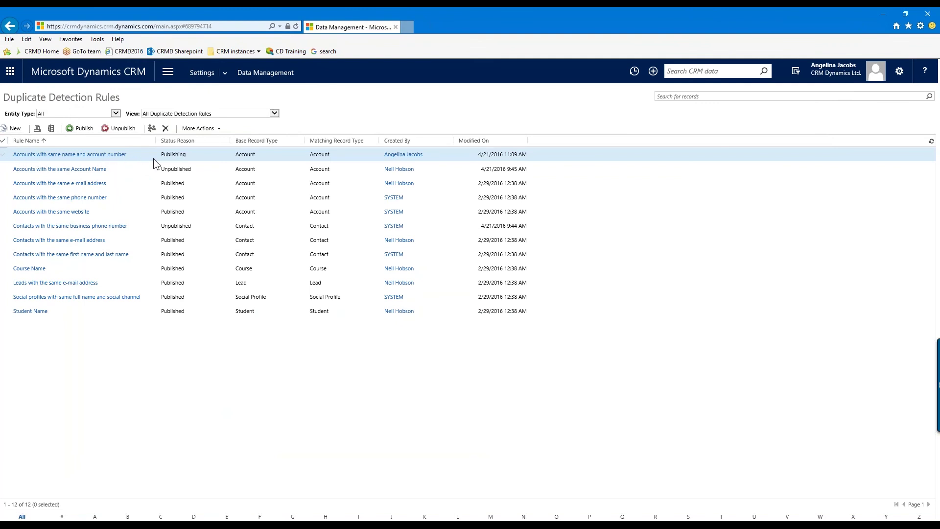
left_click(3, 153)
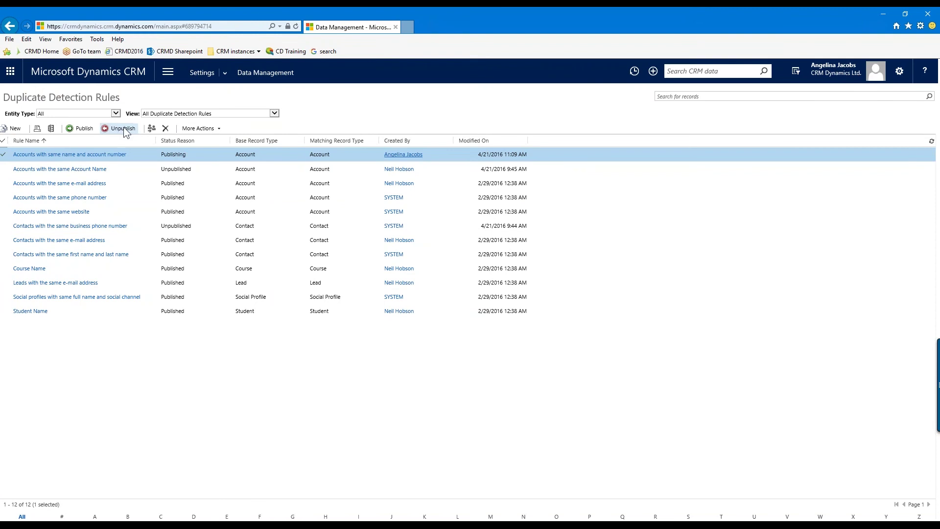
Select the account rules, return to Data Management, and bring up Accounts.xml in Excel
left_click(137, 171)
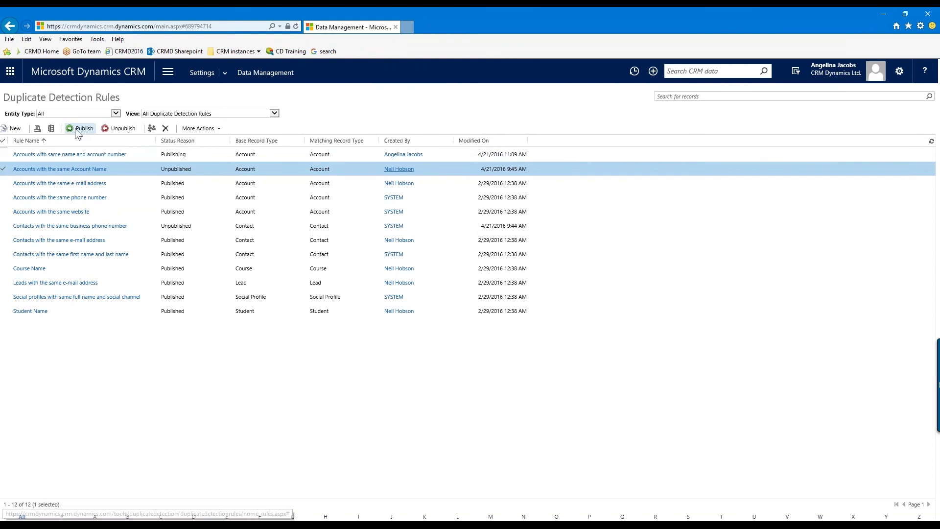
left_click(149, 154)
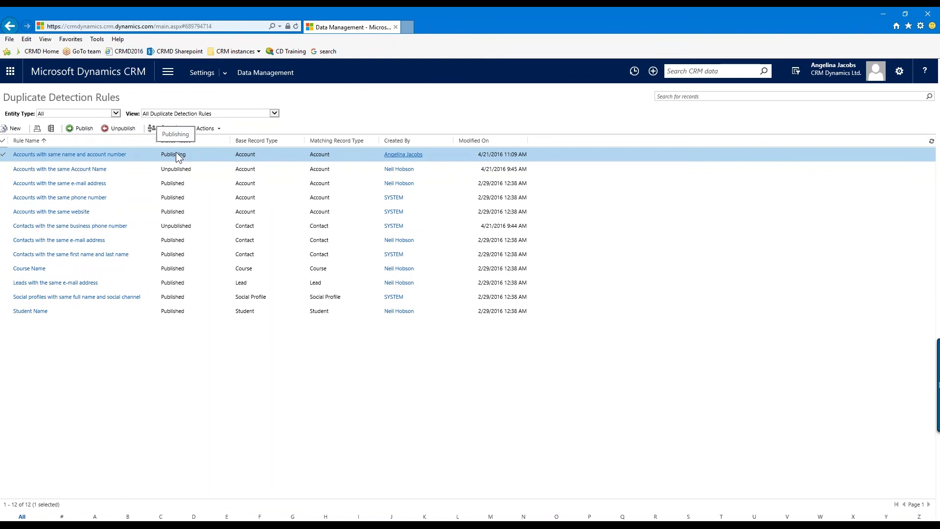
left_click(274, 67)
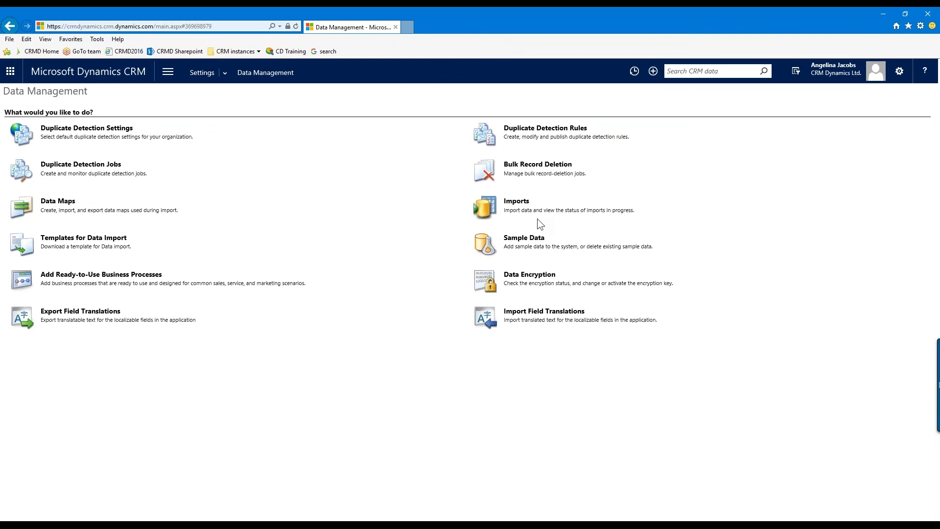
left_click(617, 525)
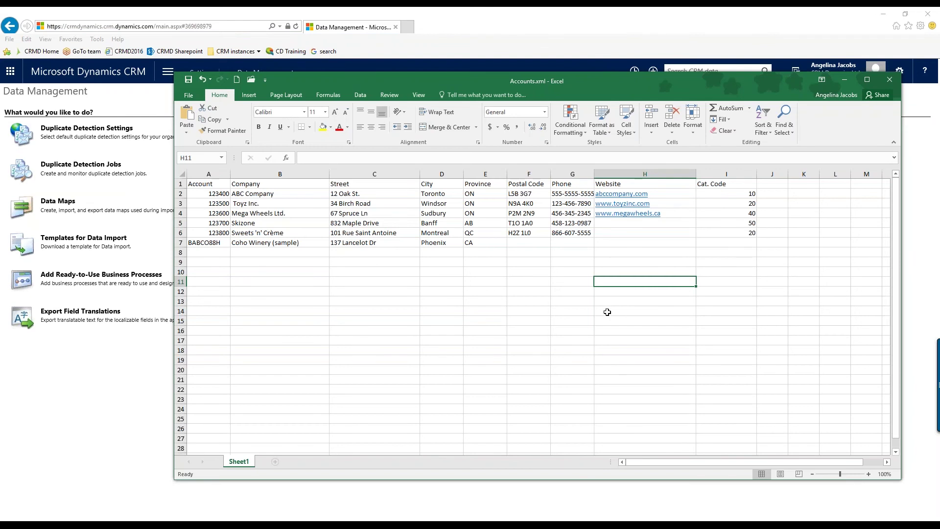
Review Accounts.xml headers (Account, Company, Street, City, Province, Cat. Code), then minimize Excel
left_click(220, 183)
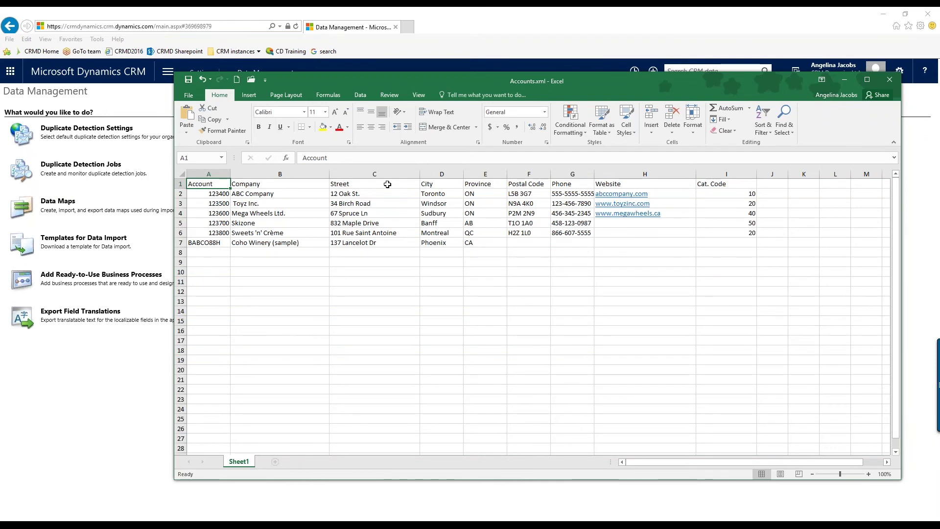
left_click(288, 184)
left_click(360, 183)
left_click(443, 184)
left_click(482, 183)
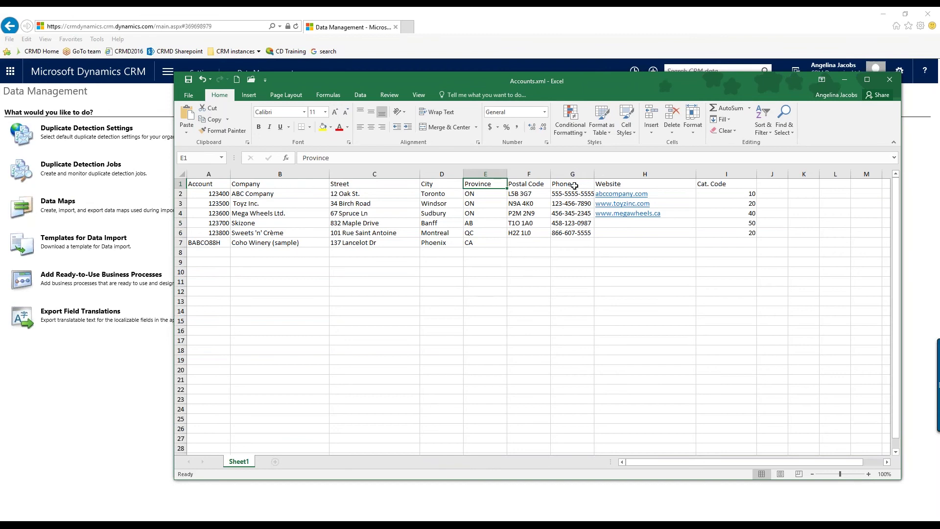
left_click(725, 185)
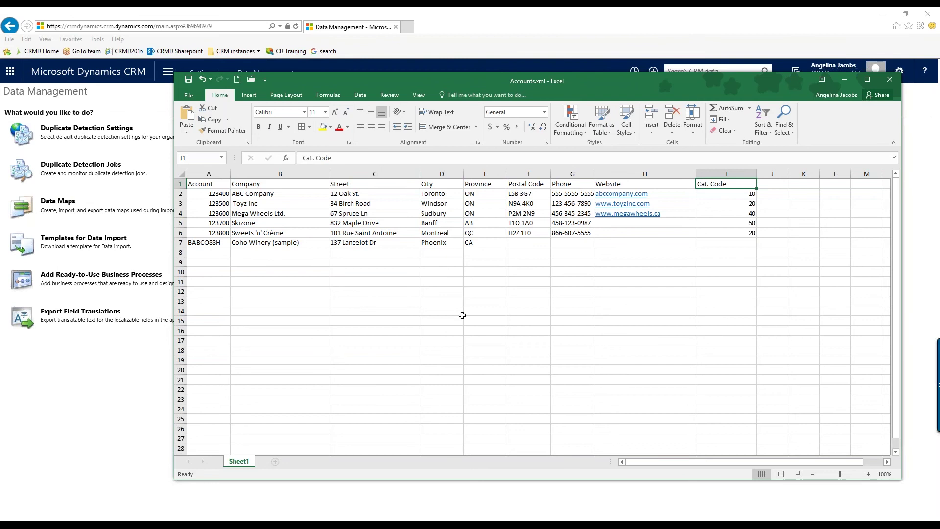
left_click(207, 250)
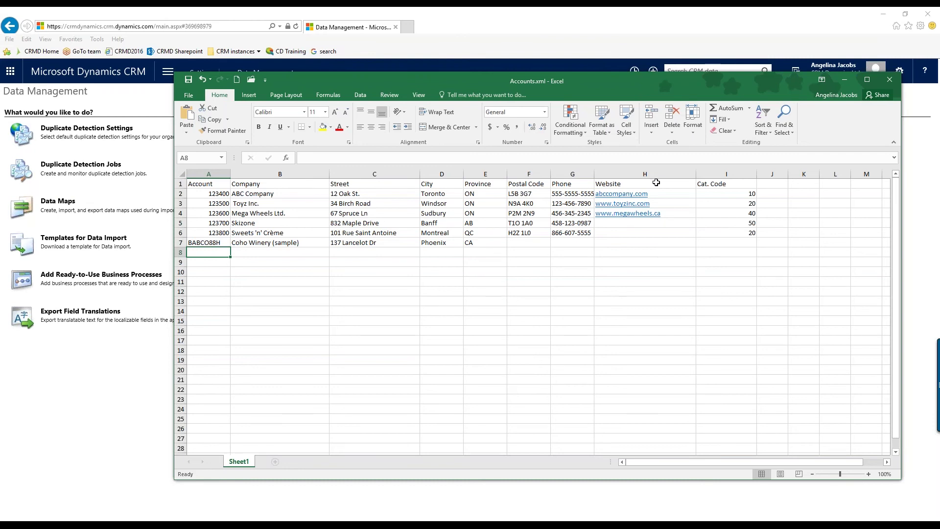
left_click(844, 79)
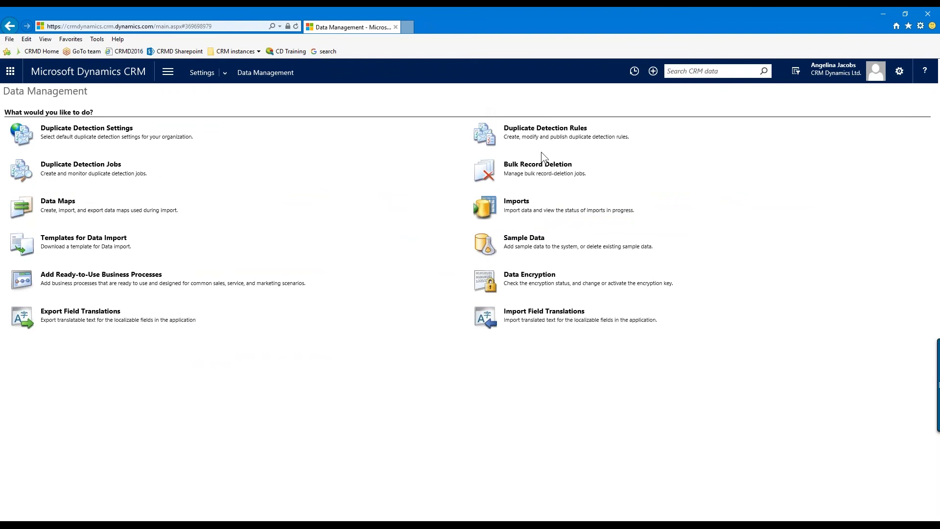
From Data Management, open Imports and start Import Data to reach the Upload Data File dialog
left_click(520, 207)
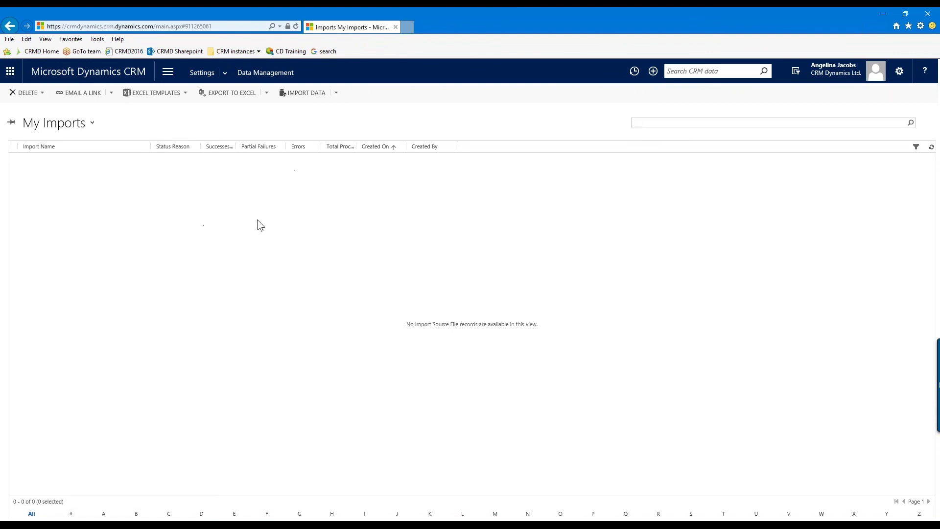
left_click(310, 93)
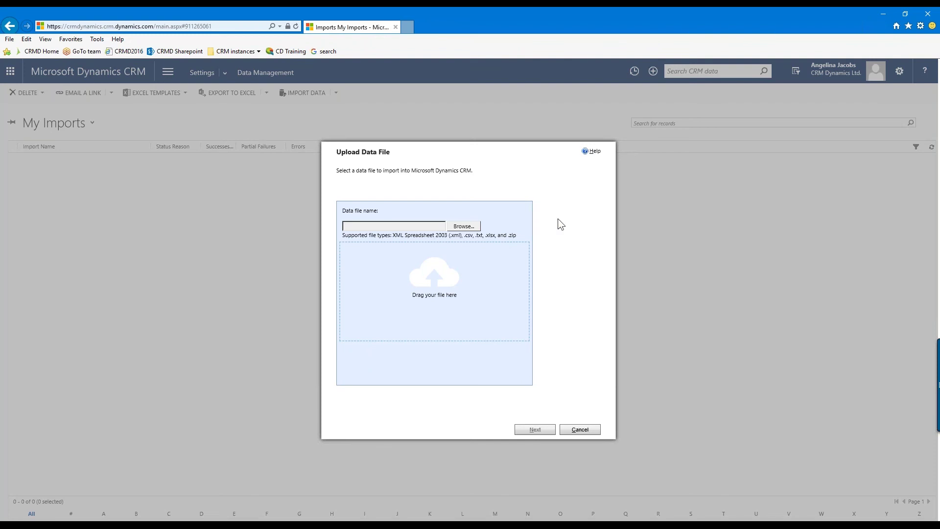
Upload Accounts.xml from the desktop and continue past the upload summary
left_click(469, 229)
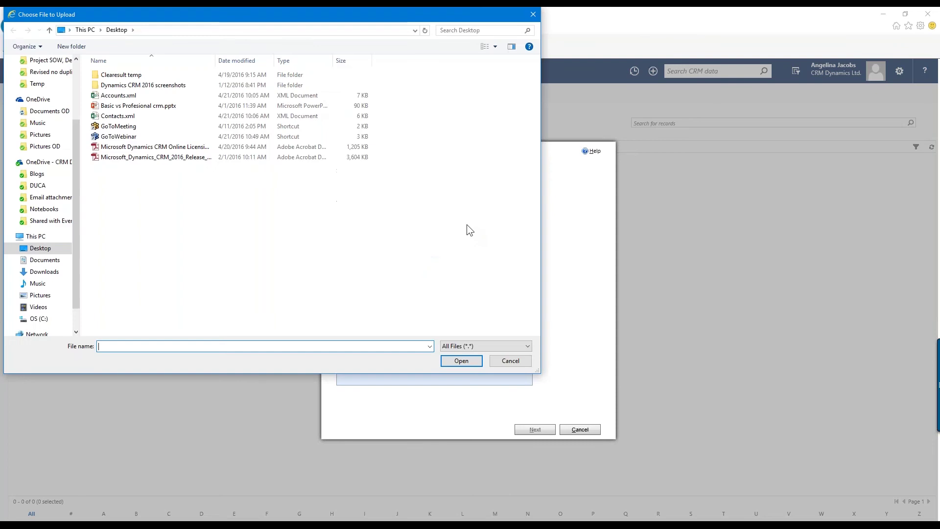
left_click(119, 96)
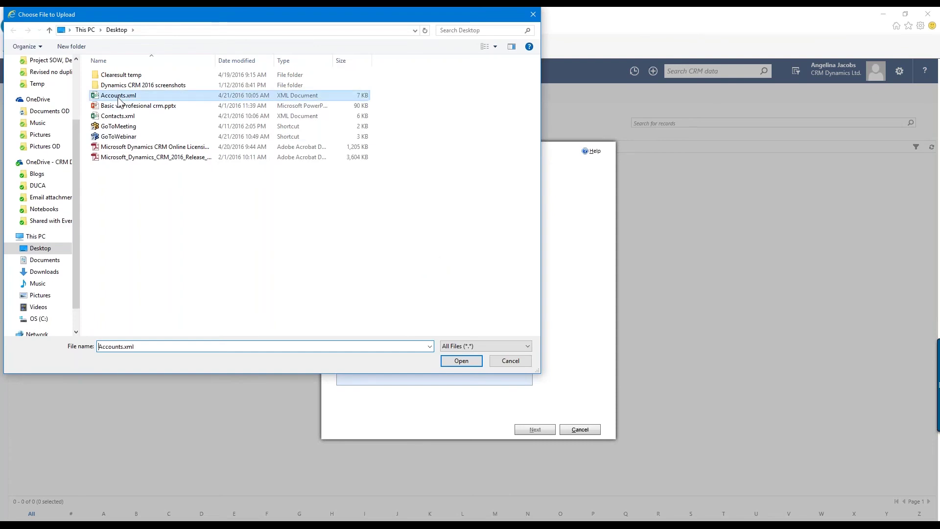
left_click(457, 361)
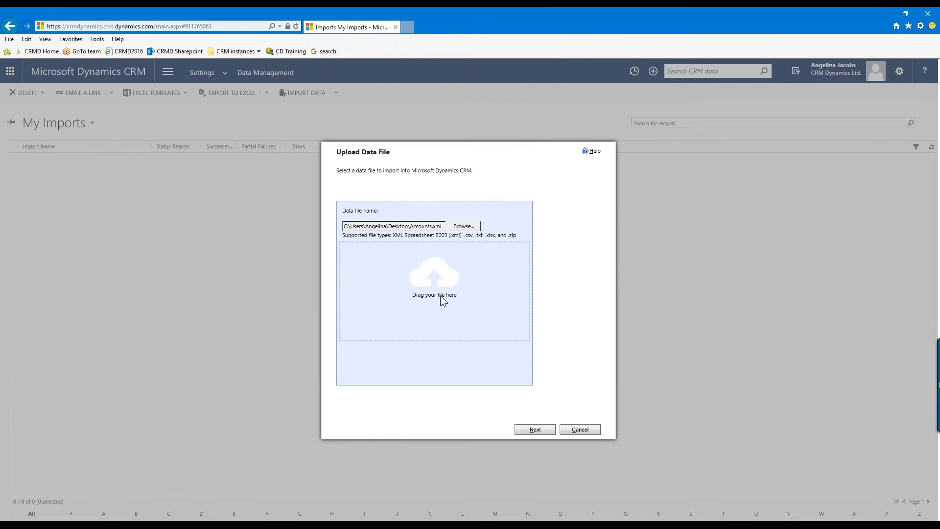
left_click(536, 430)
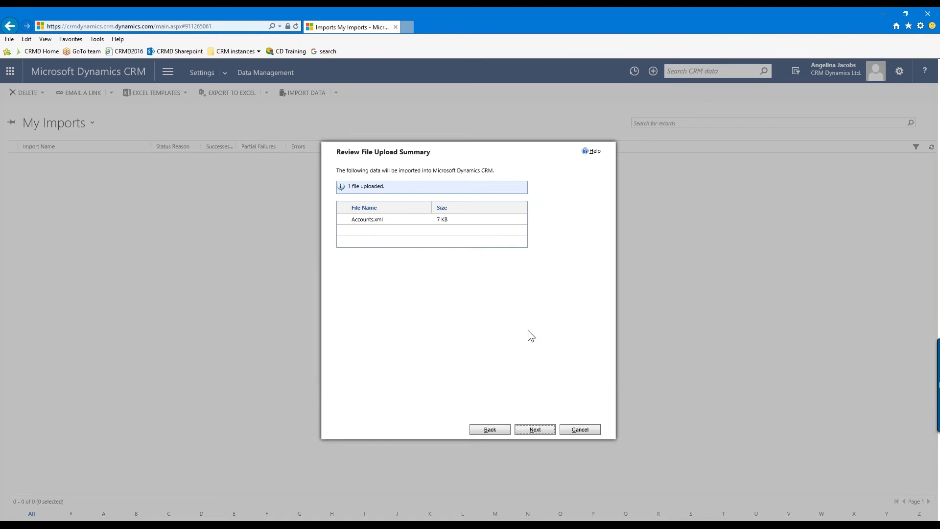
left_click(535, 431)
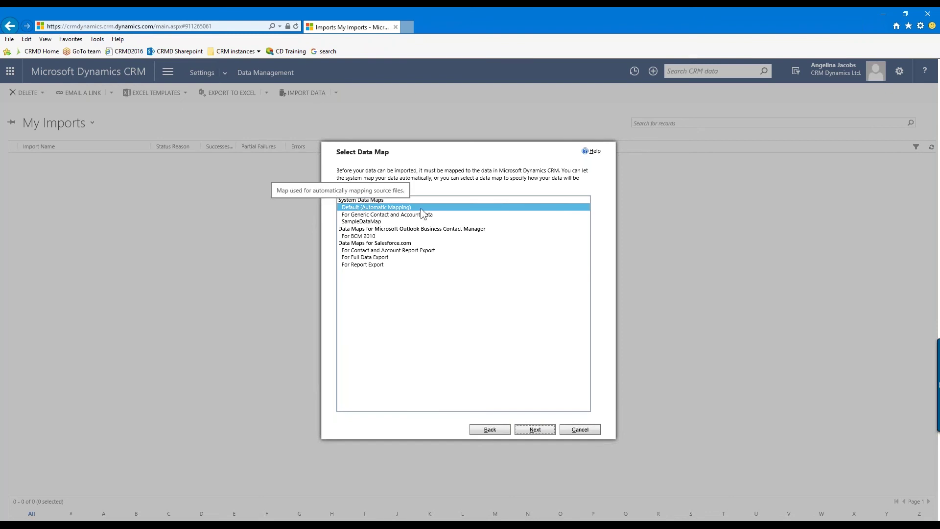
Keep Default (Automatic Mapping) and map the Accounts file to the Account record type
left_click(422, 208)
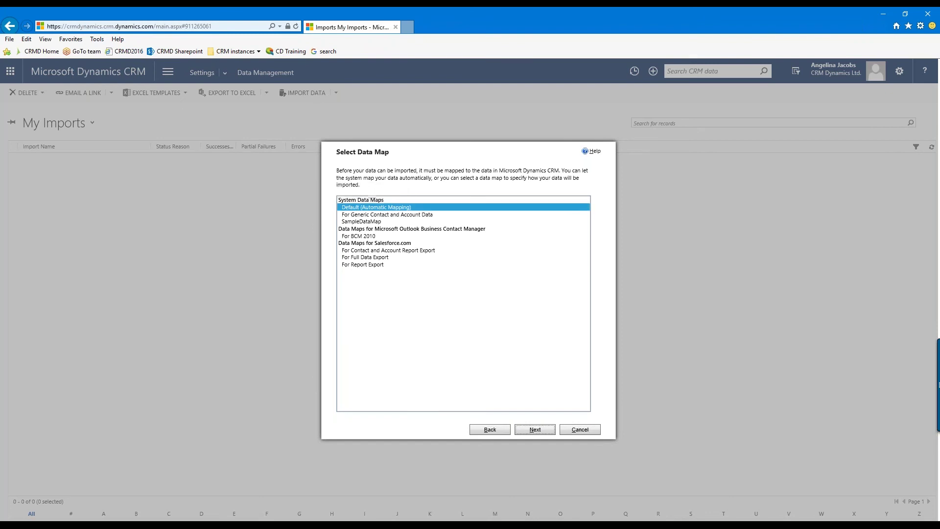
left_click(536, 429)
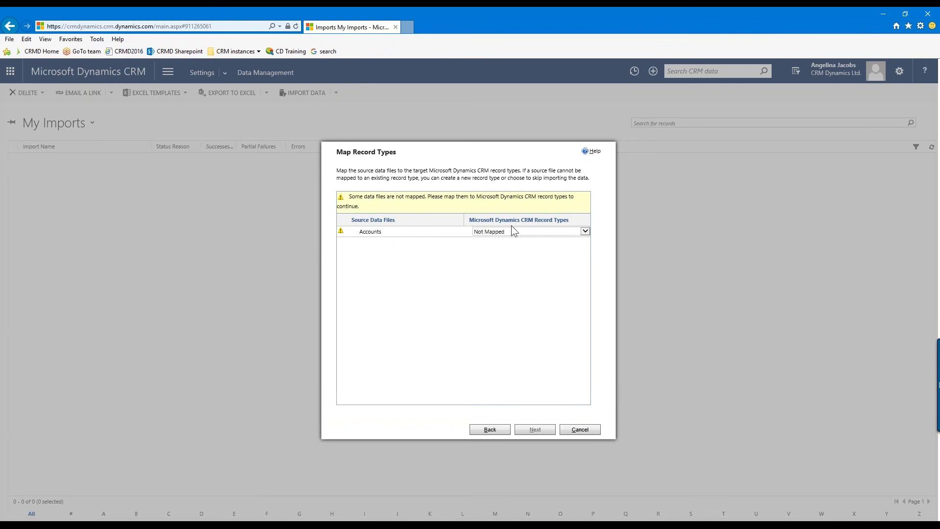
left_click(586, 231)
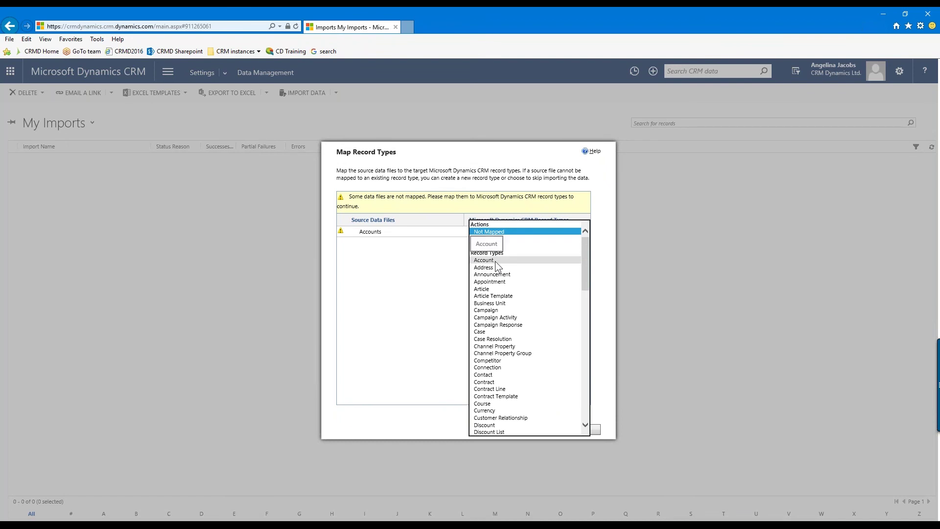
left_click(491, 260)
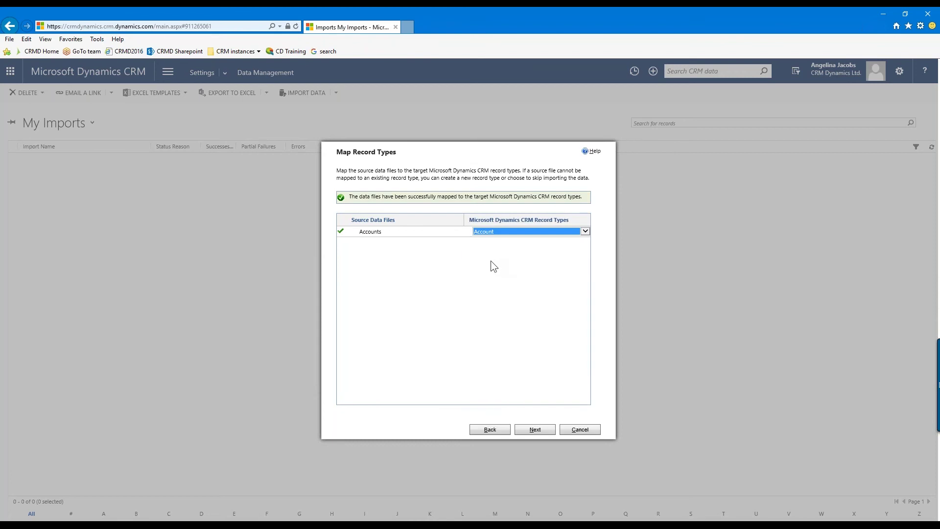
left_click(537, 431)
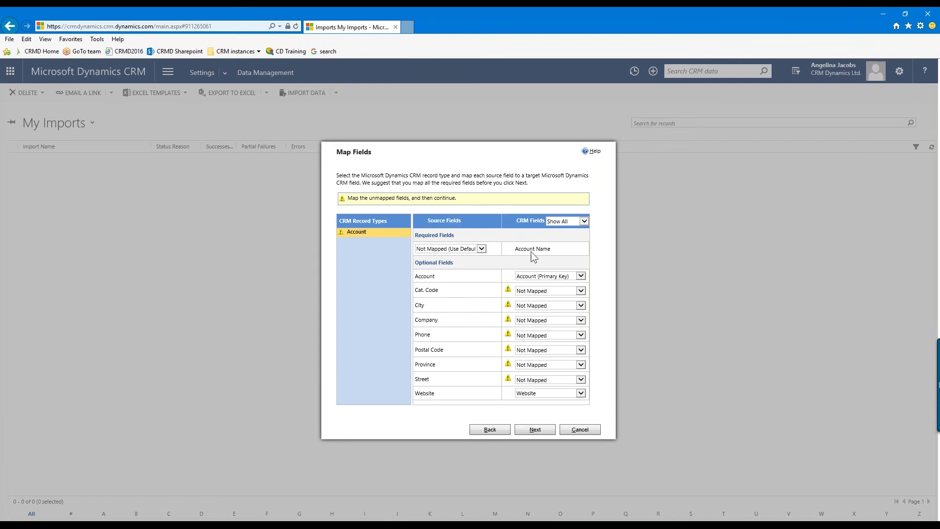
Map Company to the required Account Name field and Account to Account Number
left_click(482, 249)
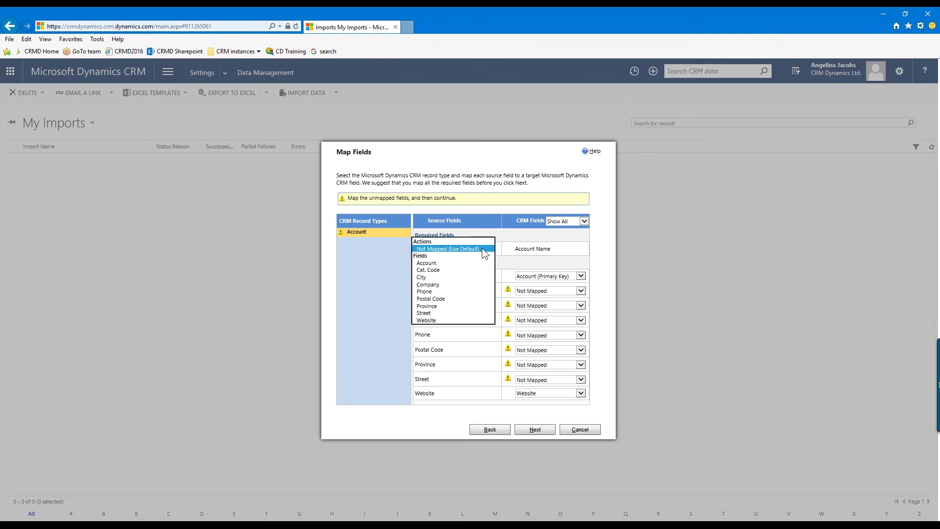
left_click(427, 285)
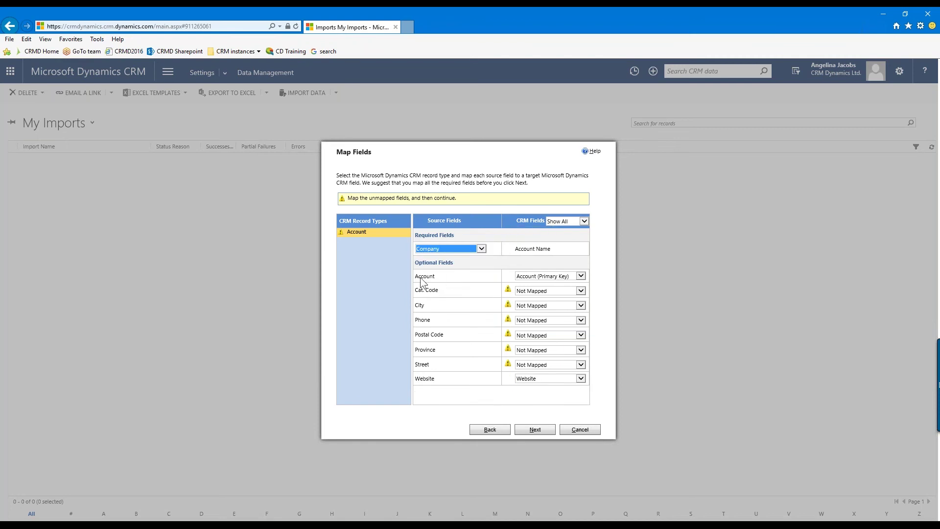
left_click(552, 278)
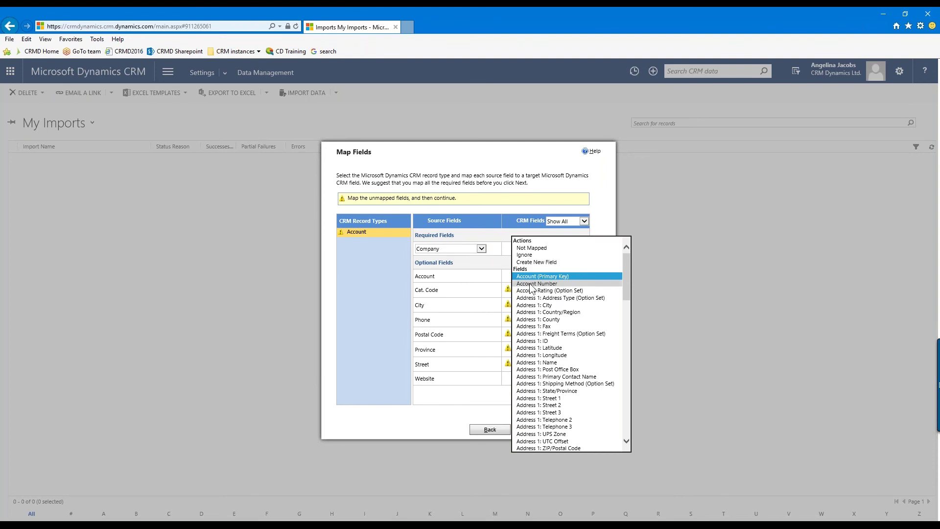
left_click(530, 284)
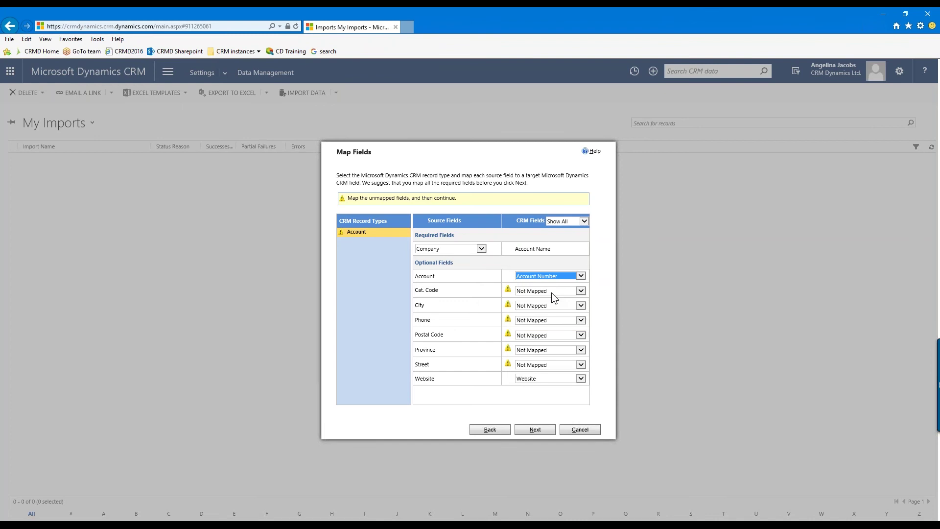
left_click(580, 291)
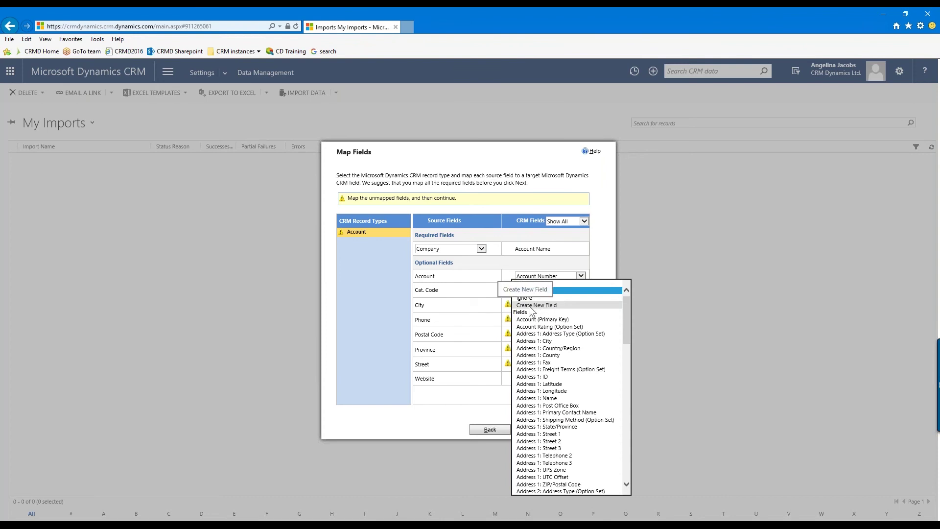
Create a new Option Set field named Category Code for Cat. Code with values 10, 20, 40, 50
left_click(535, 305)
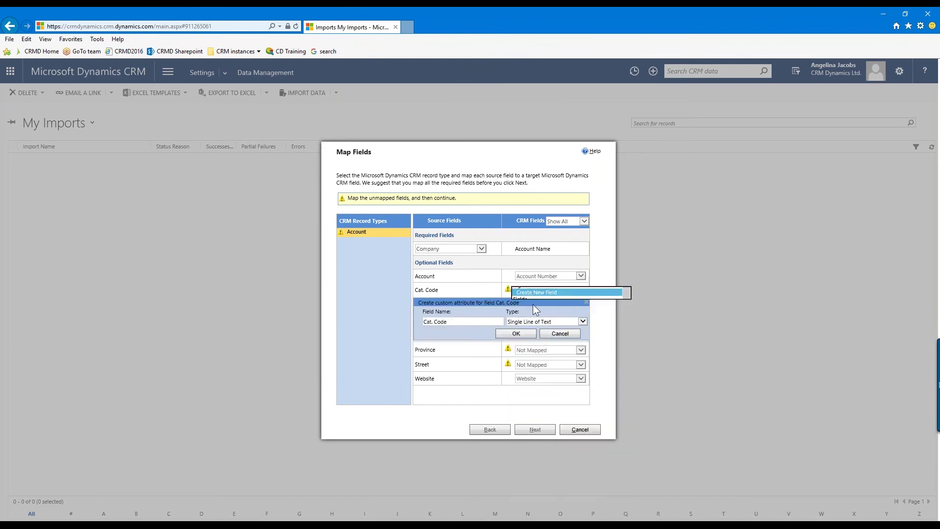
left_click(431, 323)
key("BackSpace")
type("egr")
key("BackSpace")
type("ory")
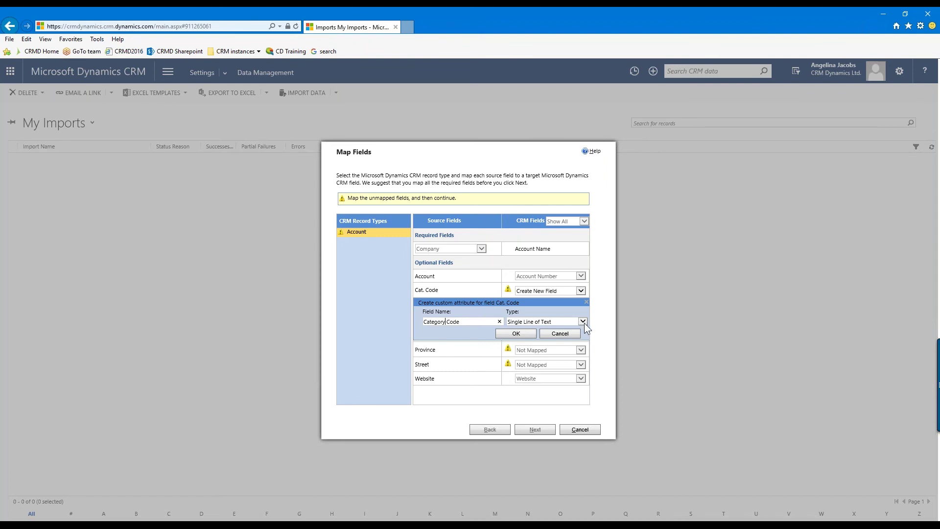
left_click(584, 321)
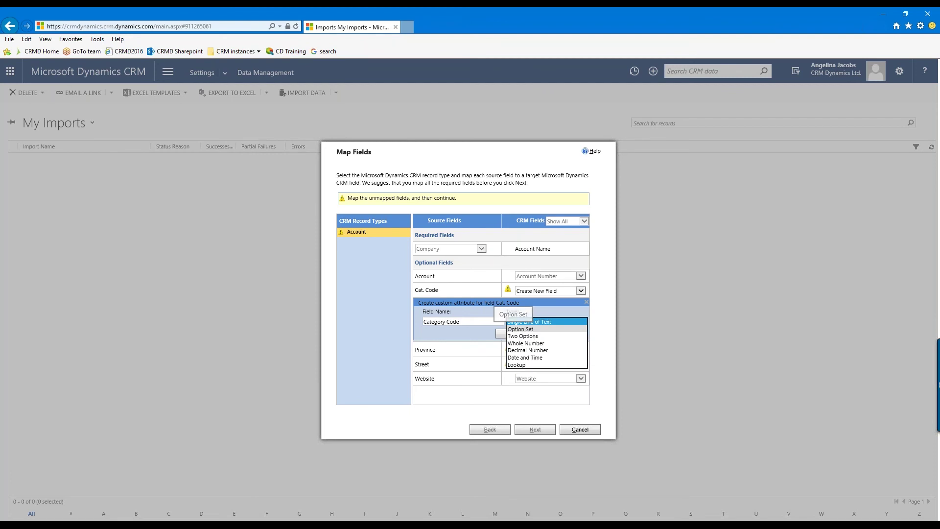
left_click(525, 329)
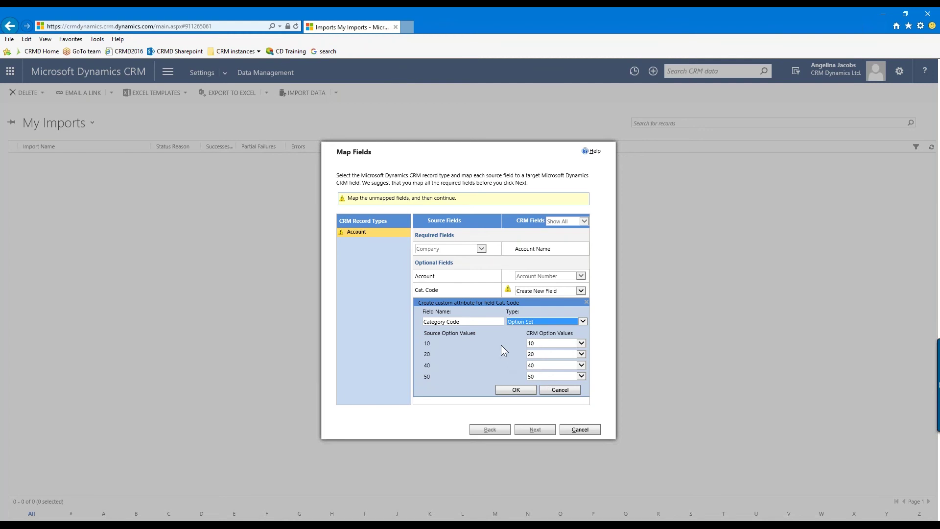
left_click(526, 393)
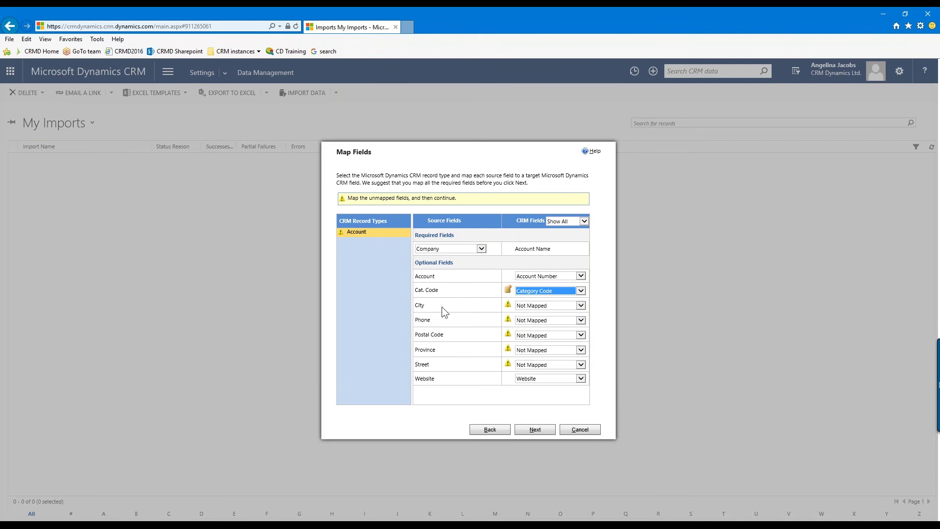
Map the City source field to Address 1: City
left_click(580, 305)
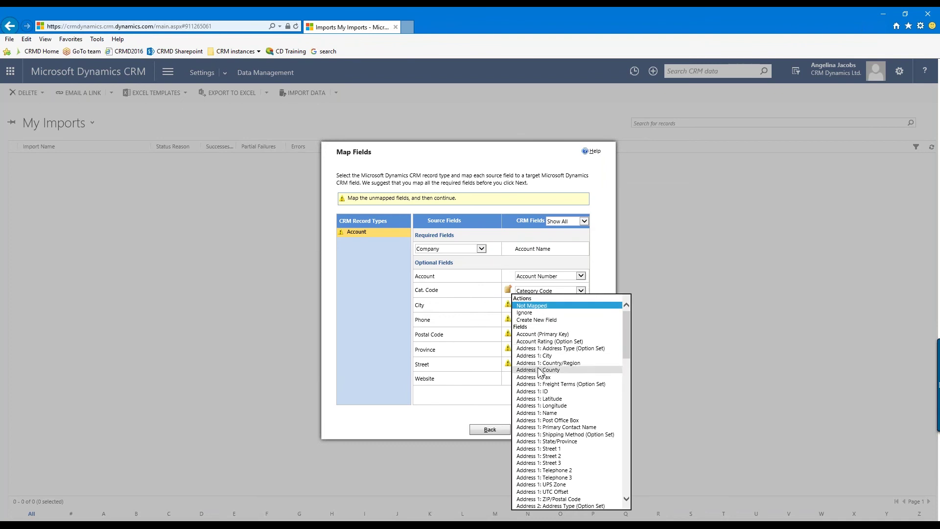
scroll(539, 372, "down", 2)
scroll(538, 372, "down", 3)
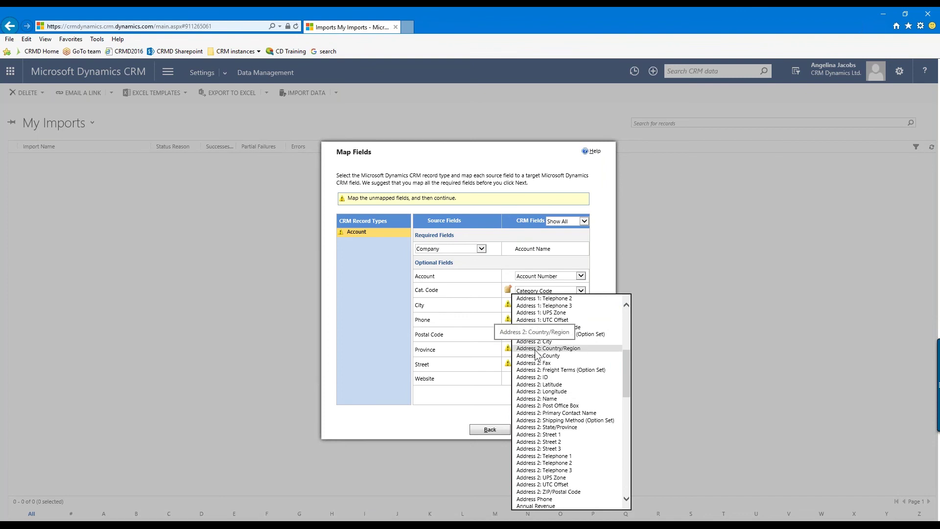
scroll(553, 363, "up", 4)
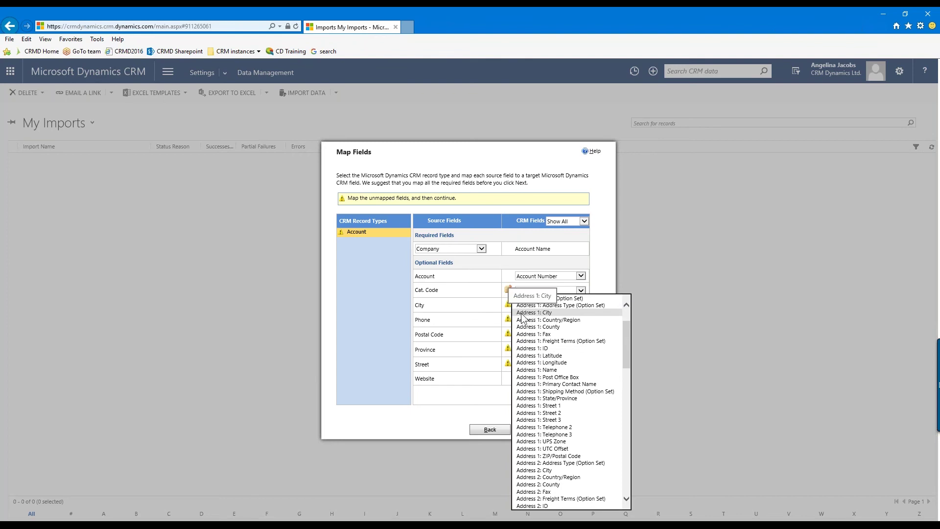
left_click(562, 312)
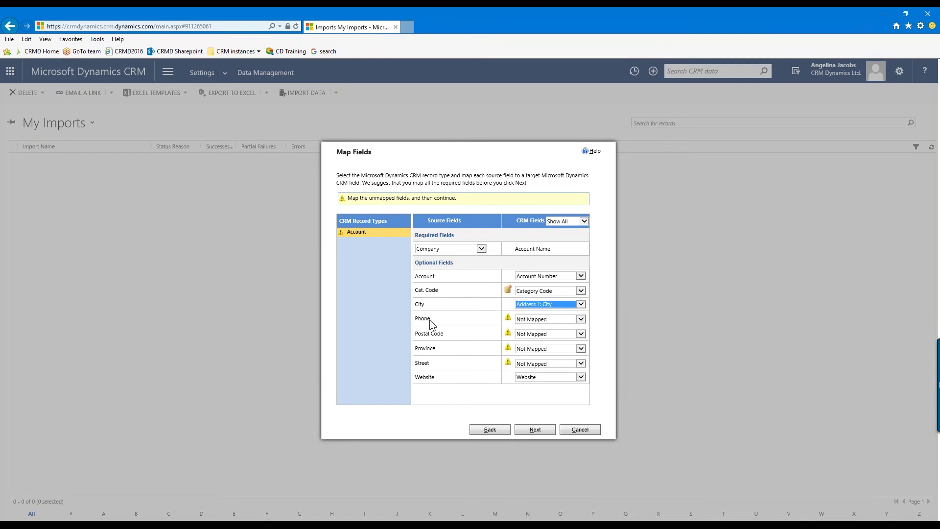
Map the Phone source field to Main Phone
left_click(581, 319)
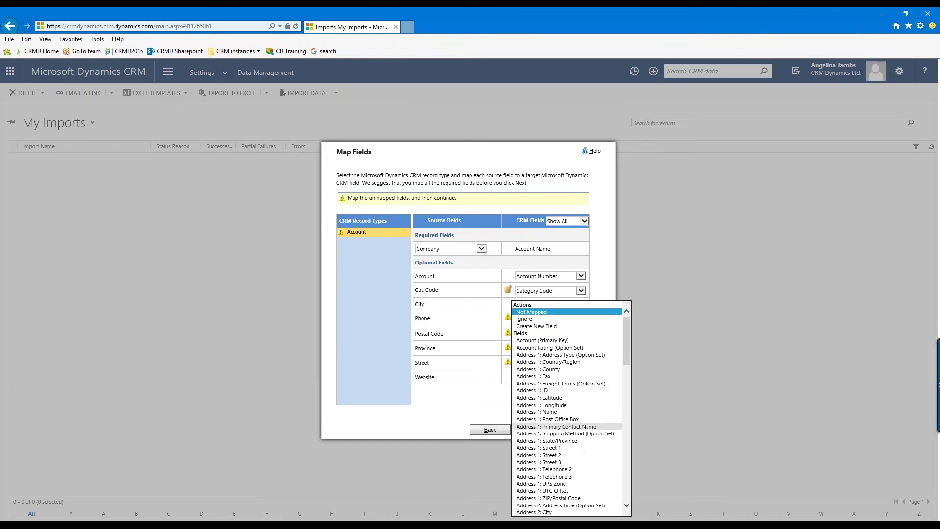
key("m")
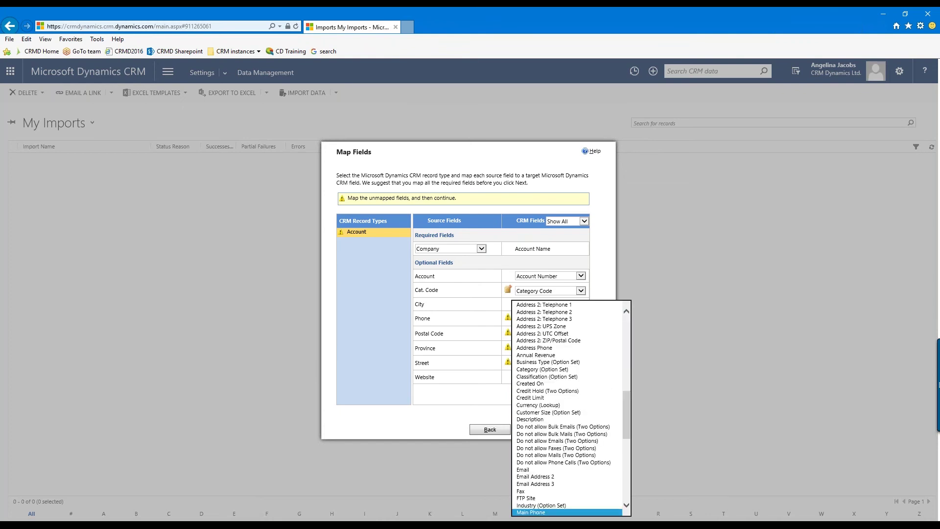
scroll(566, 426, "down", 2)
scroll(553, 446, "down", 1)
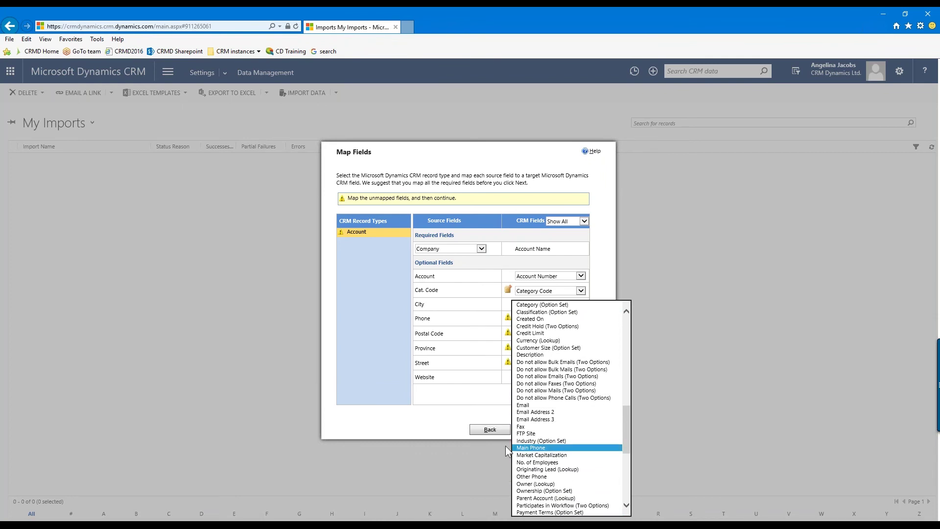
left_click(544, 448)
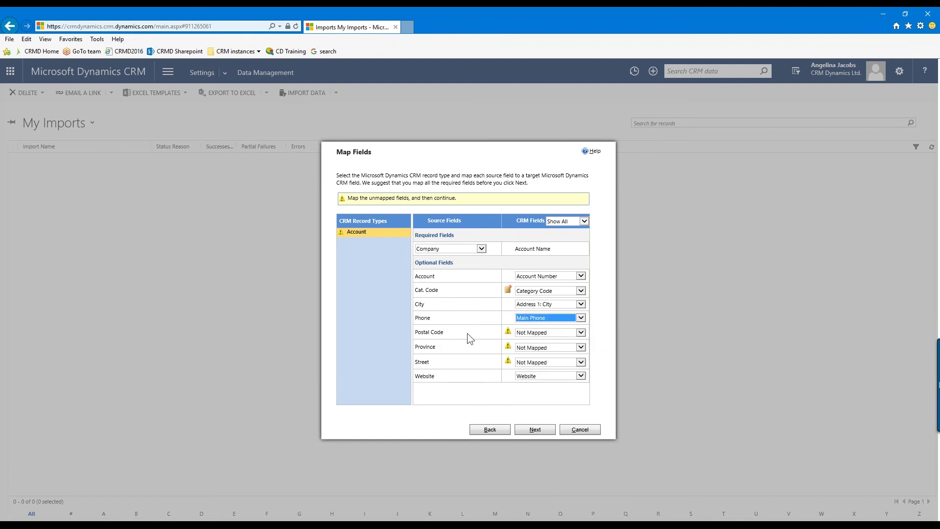
Map Postal Code, Province and Street to Address 1: ZIP/Postal Code, State/Province and Street 1
left_click(581, 332)
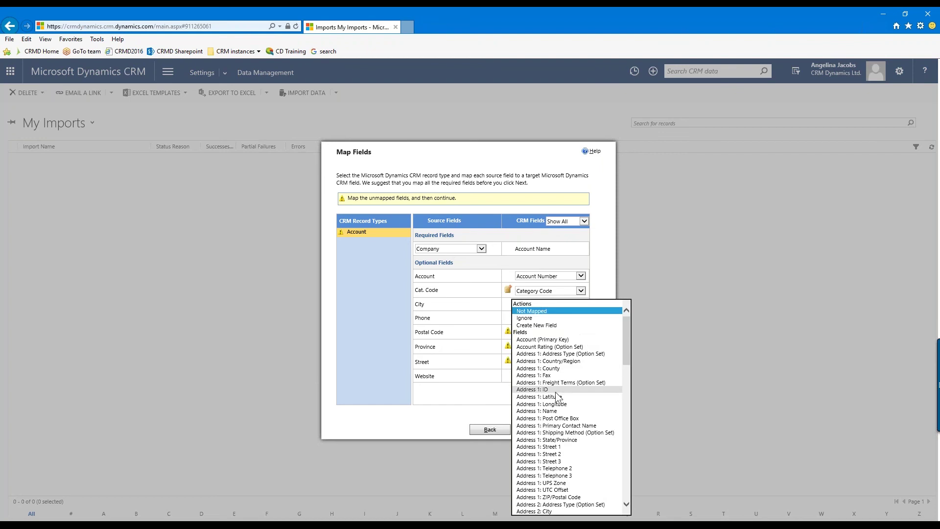
left_click(590, 498)
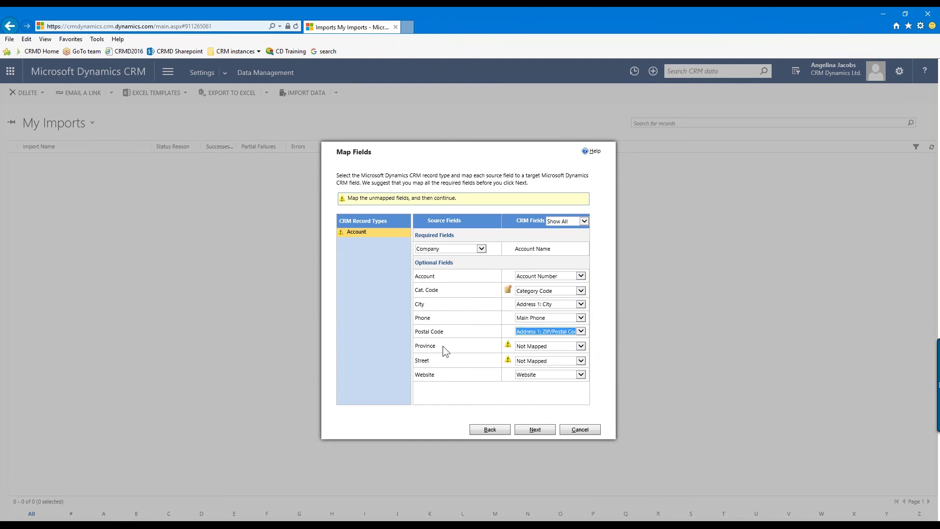
left_click(582, 346)
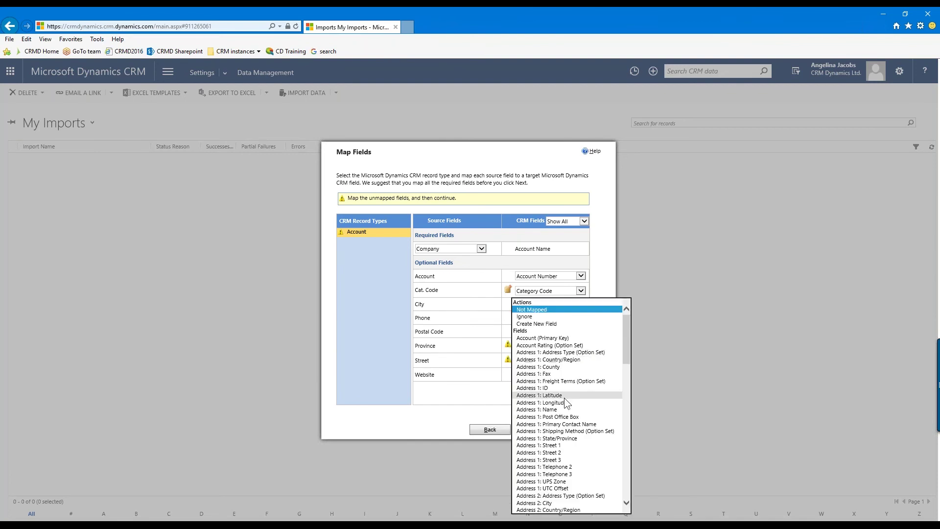
left_click(562, 438)
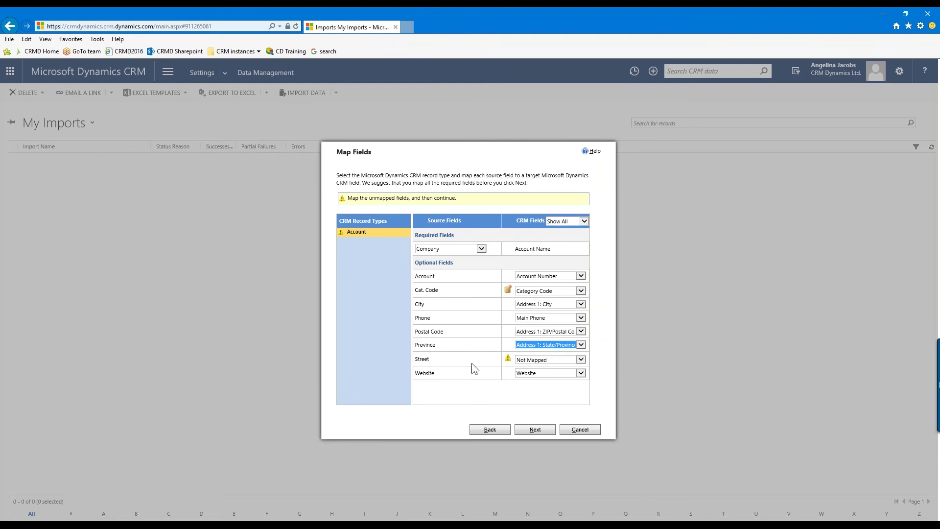
left_click(585, 359)
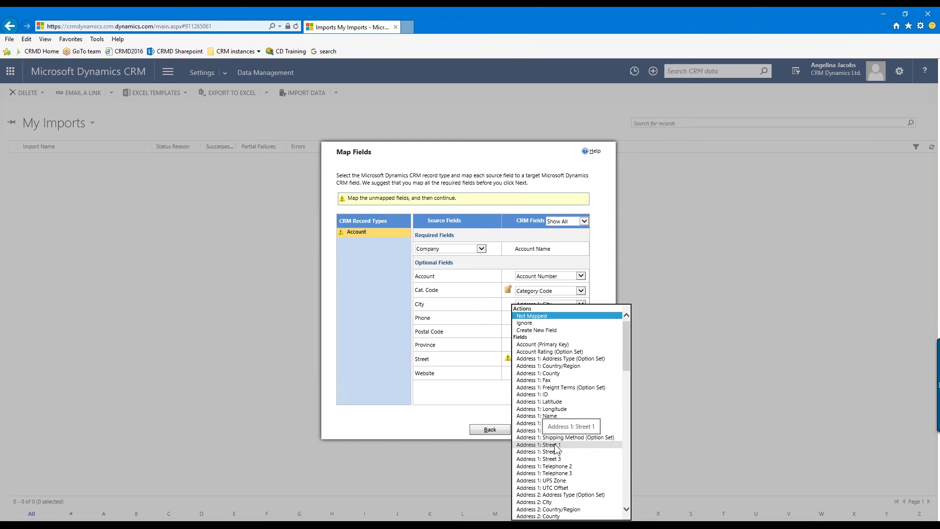
left_click(554, 444)
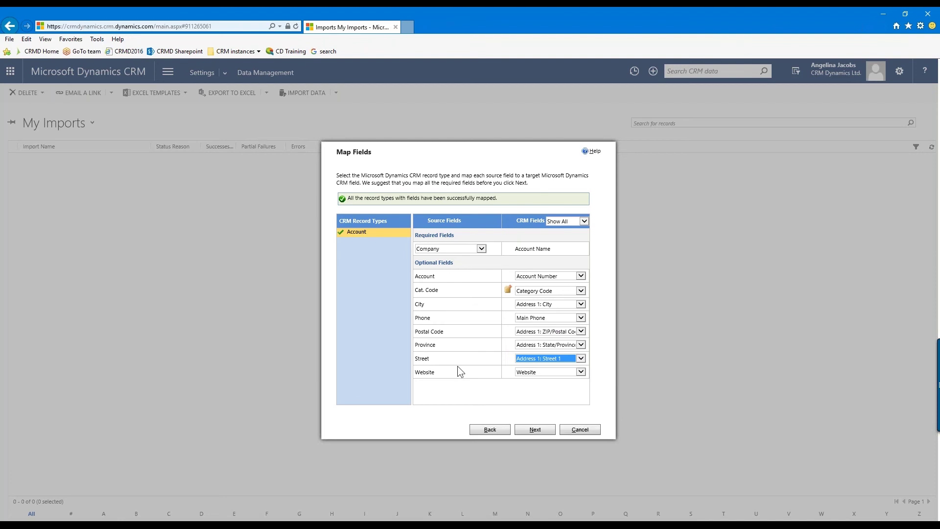
left_click(455, 371)
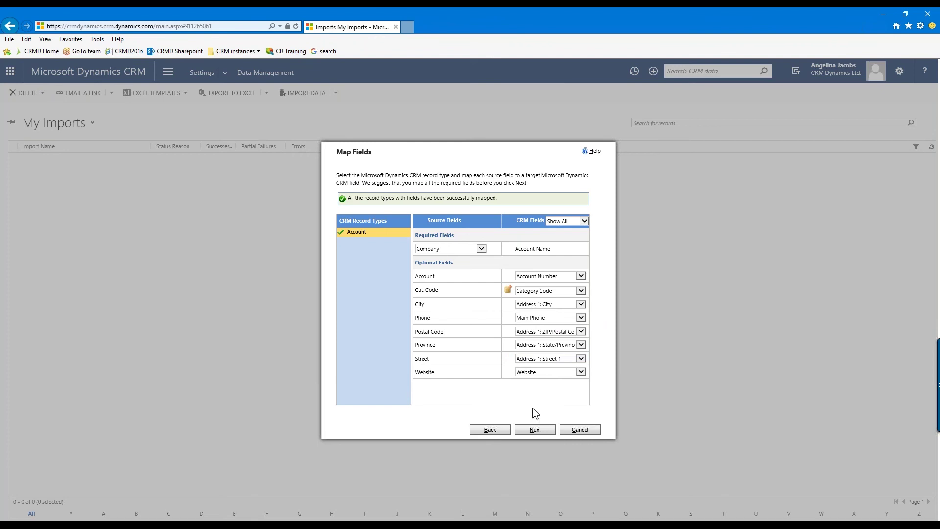
Review the mapping summary, recheck the mappings via Edit, then advance to the import settings
left_click(542, 429)
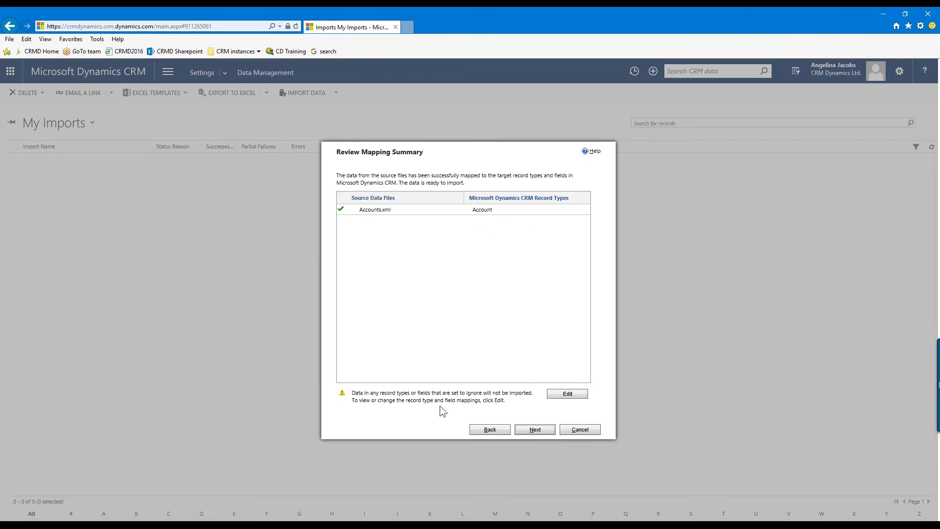
left_click(568, 393)
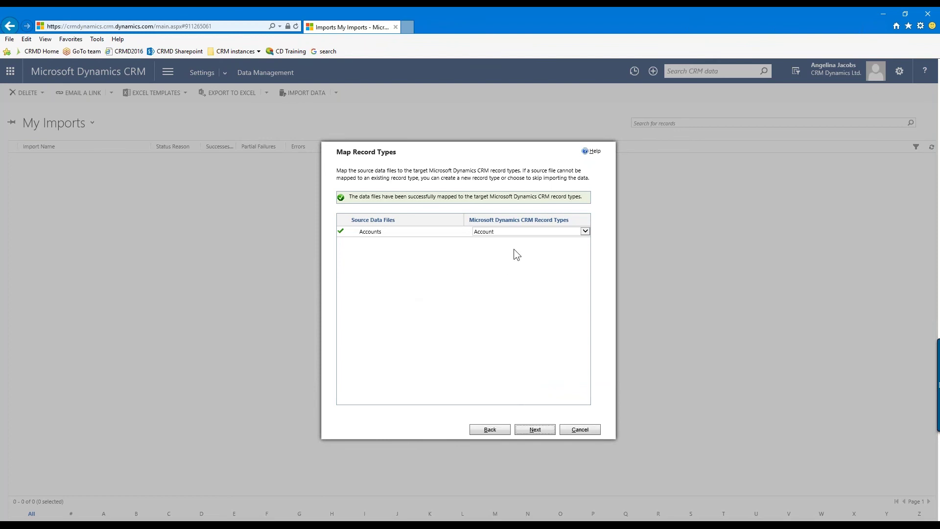
left_click(533, 430)
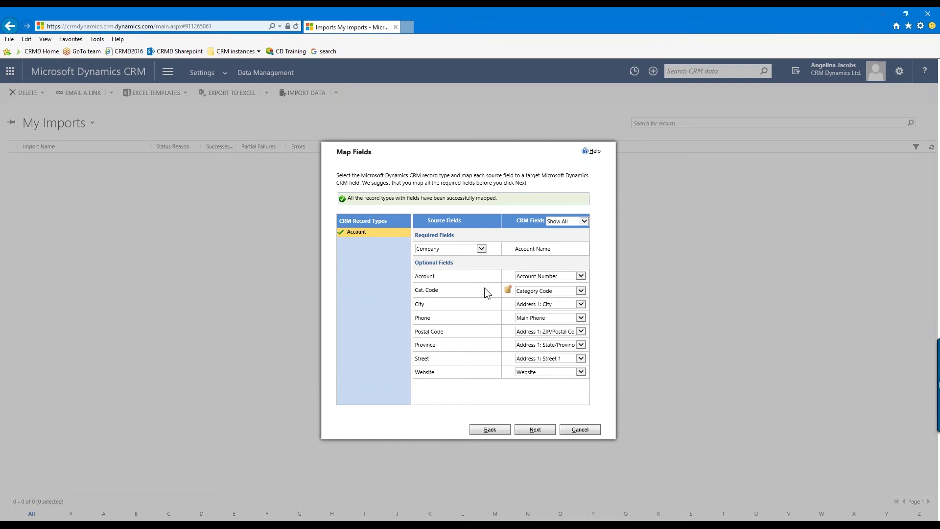
left_click(540, 432)
left_click(541, 435)
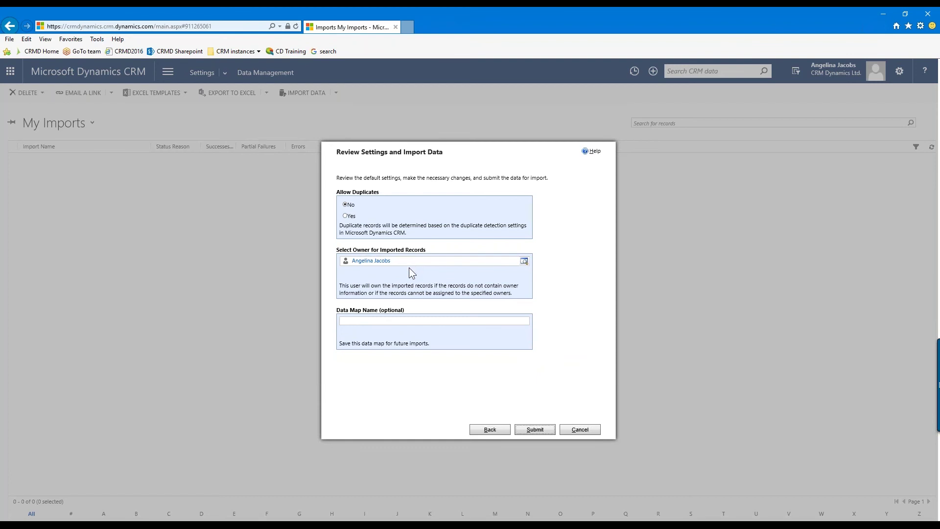
Save the field mapping as the data map 'Accounts' and submit the data for import
left_click(356, 320)
type("Accounts")
left_click(542, 429)
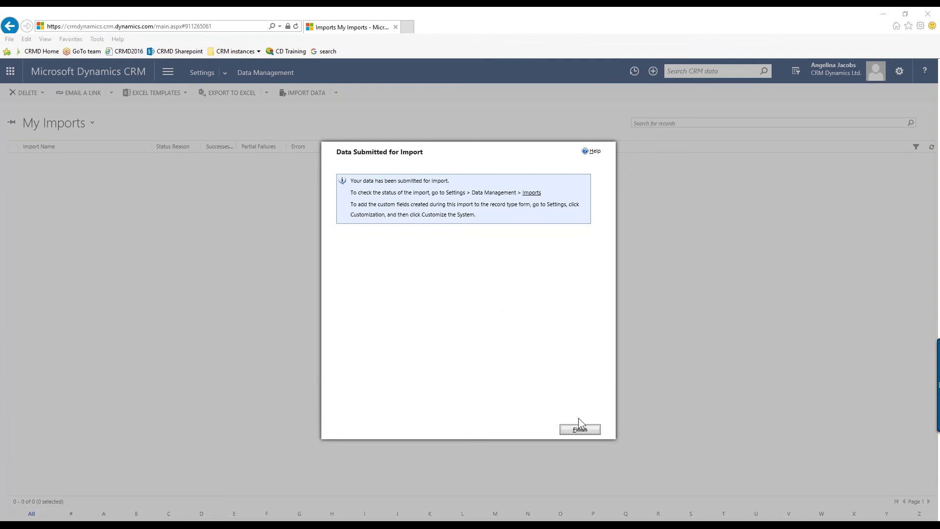
Finish the wizard so My Imports shows the Accounts.xml import completed with 5 successes and 1 error
left_click(581, 430)
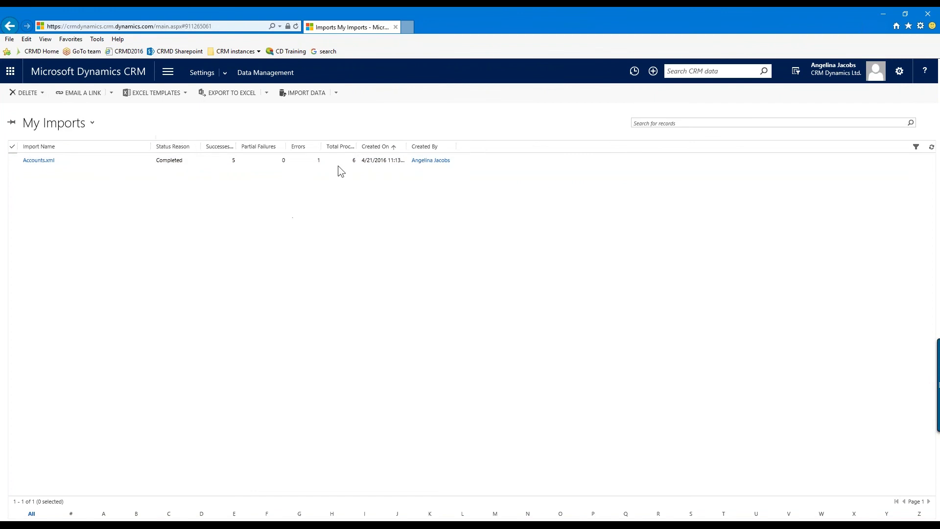
Drag the Total Processed column border in My Imports until its full heading shows
left_click_drag(357, 146, 399, 147)
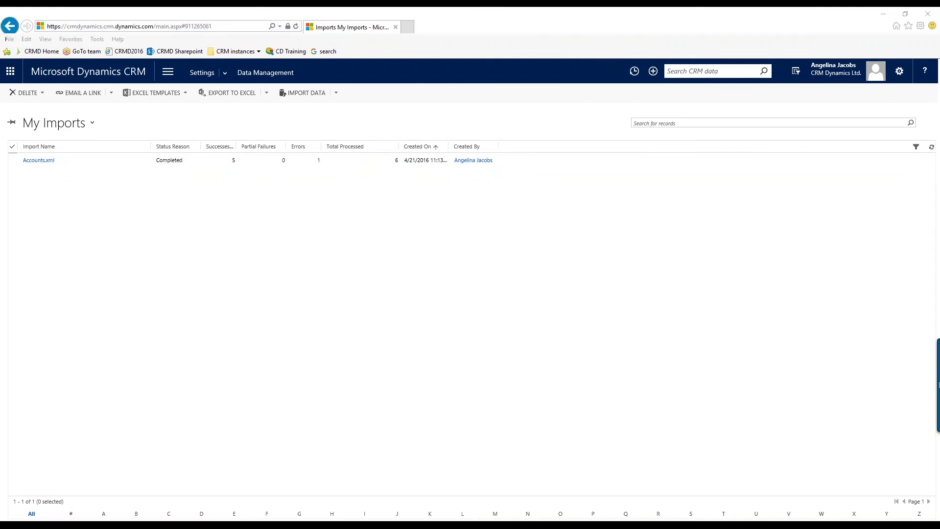
key("alt+Tab")
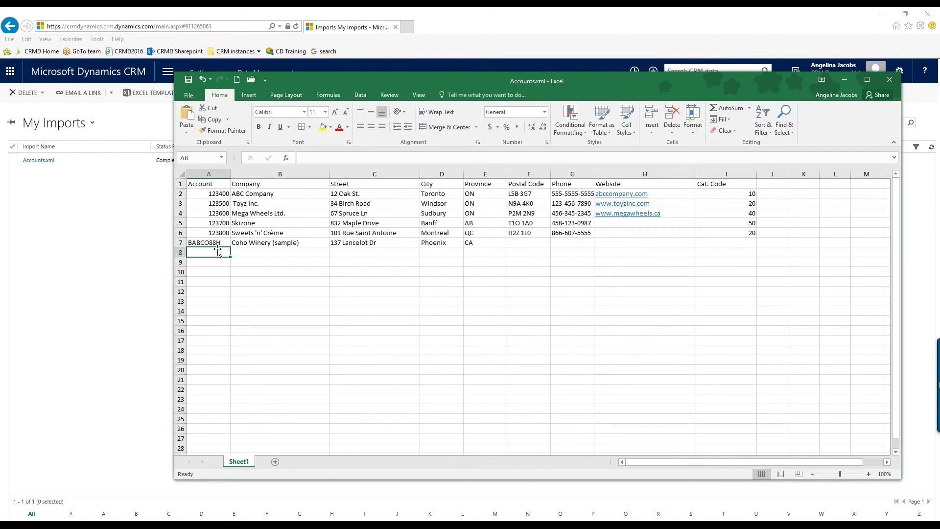
key("alt+Tab")
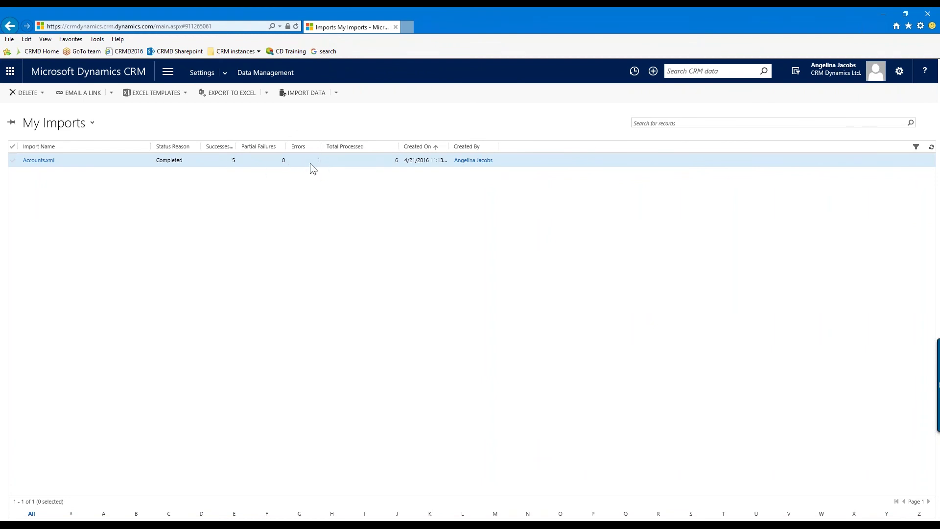
Open the Accounts.xml import record and enlarge its window
double_click(82, 163)
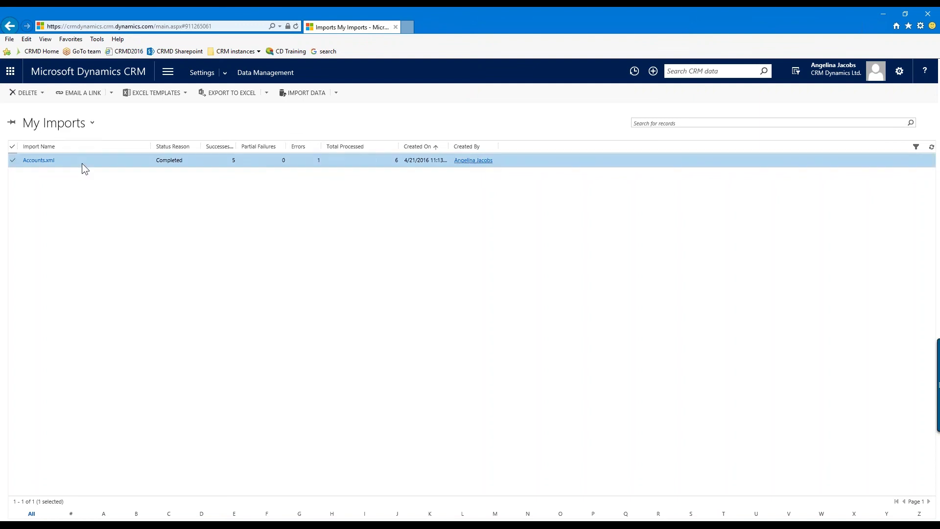
left_click_drag(229, 93, 84, 15)
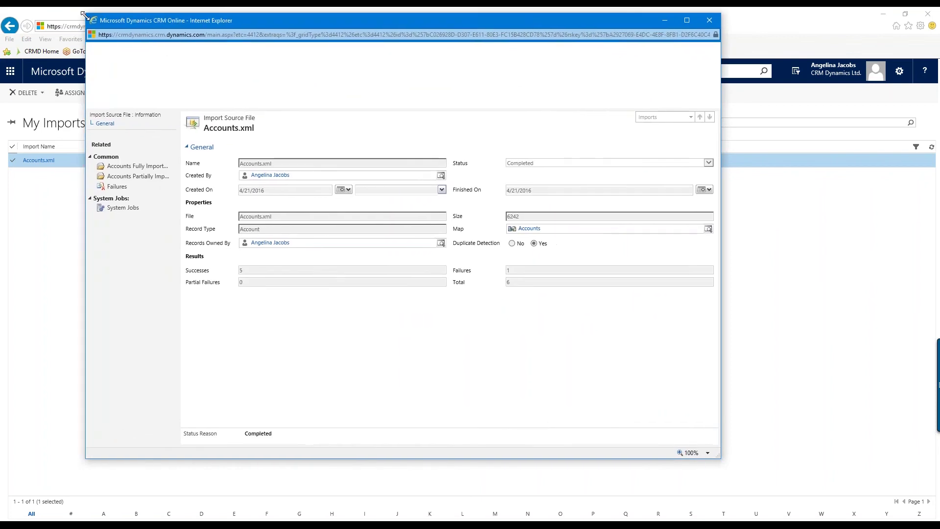
left_click_drag(716, 451, 864, 481)
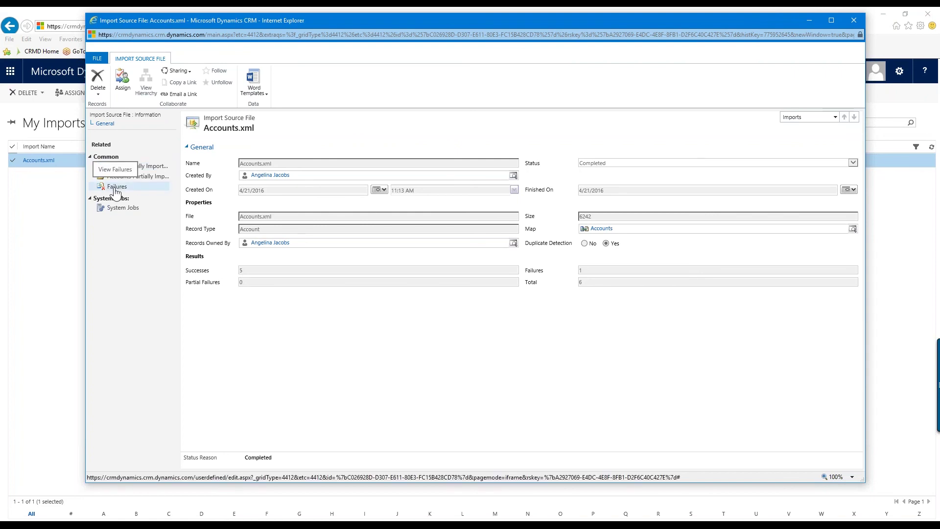
Show the failed rows and widen the Description column to read the duplicate error
left_click(116, 189)
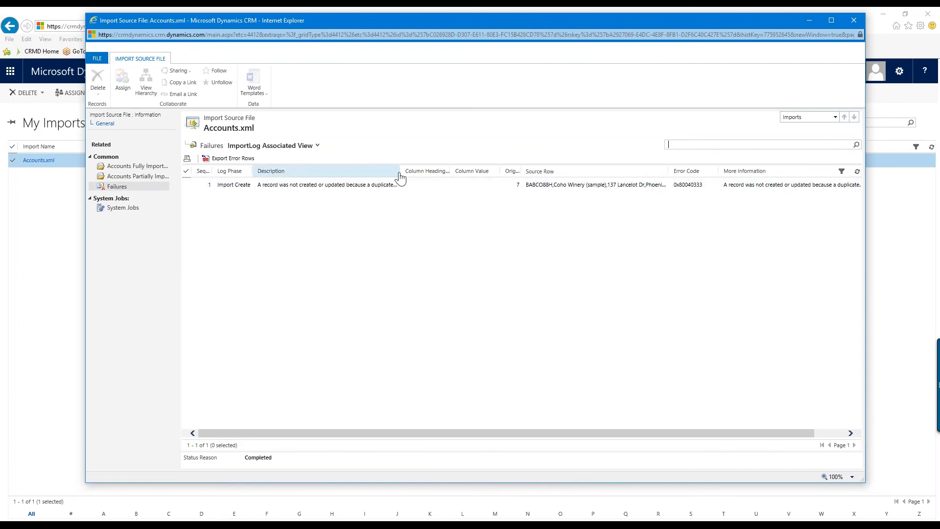
left_click_drag(400, 172, 498, 177)
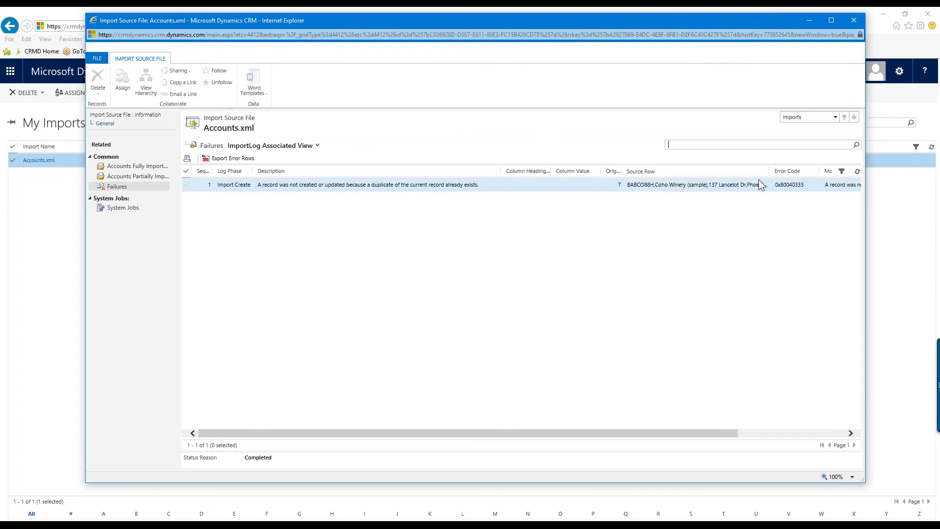
left_click_drag(718, 433, 824, 434)
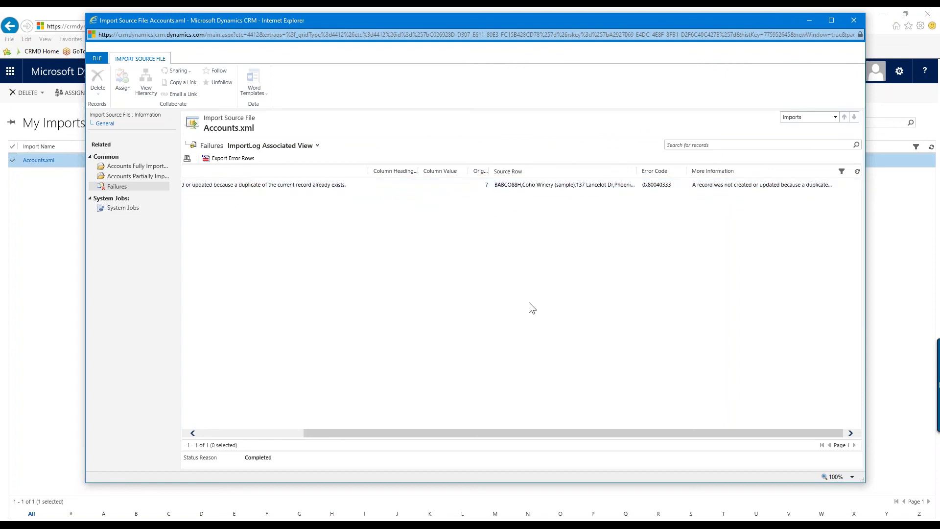
In Excel, inspect Coho Winery row 7 and account BABCO88H in A7, then minimize the sheet
key("alt+Tab")
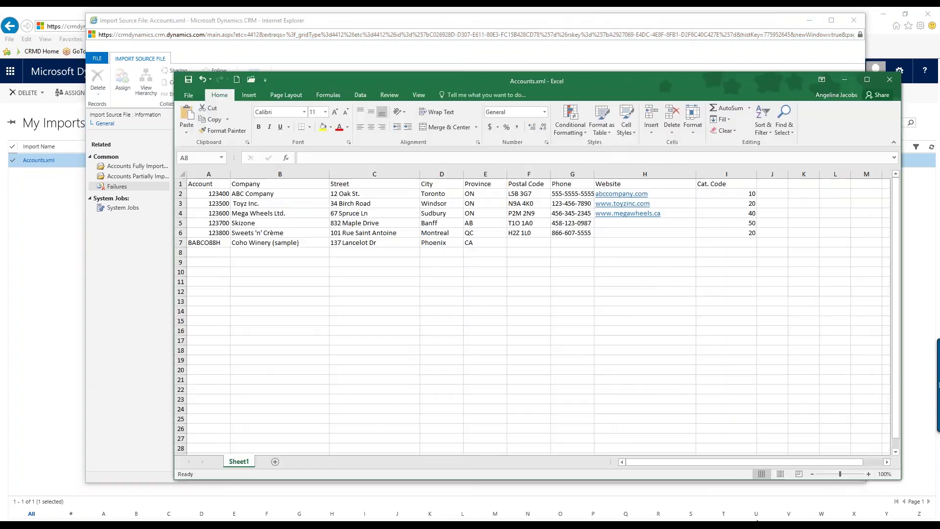
left_click(180, 242)
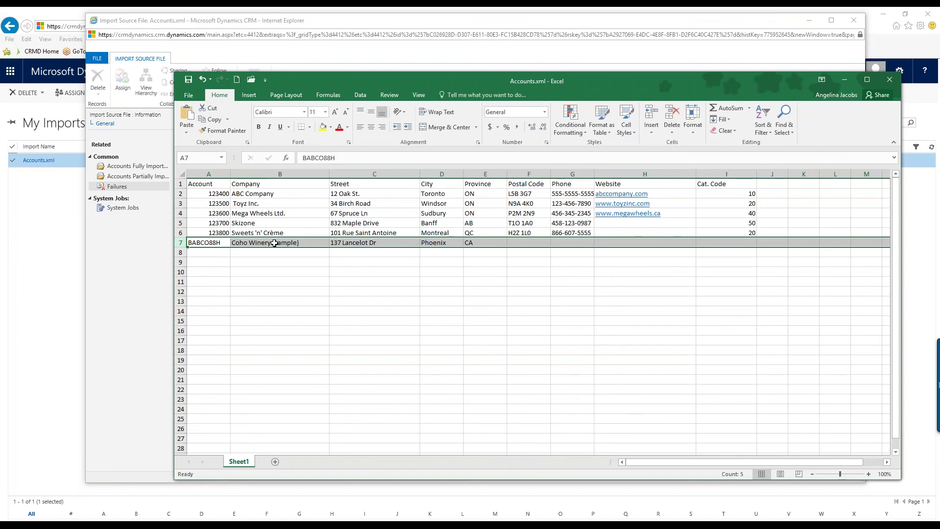
left_click(214, 252)
left_click(213, 243)
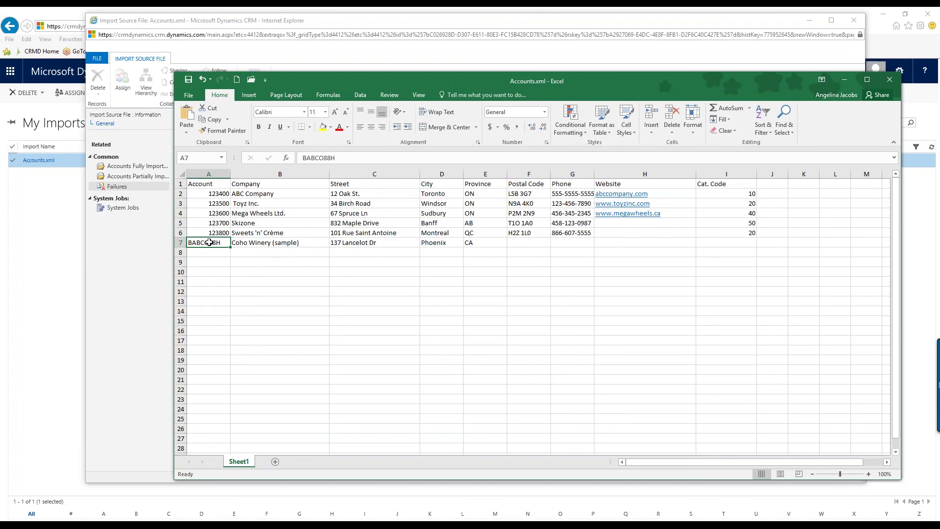
left_click(844, 79)
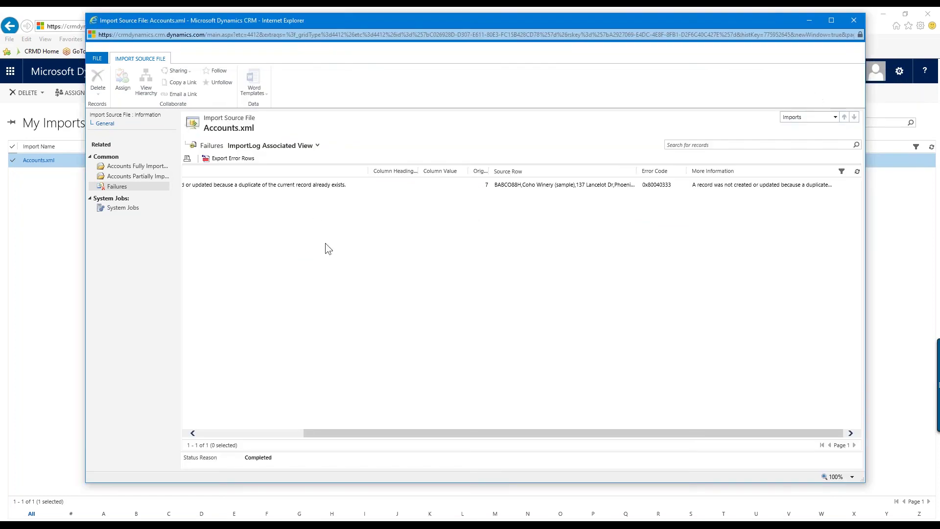
Find Coho Winery (sample) in Sales > Active Accounts to confirm BABCO88H exists, then go to Contacts
left_click(860, 24)
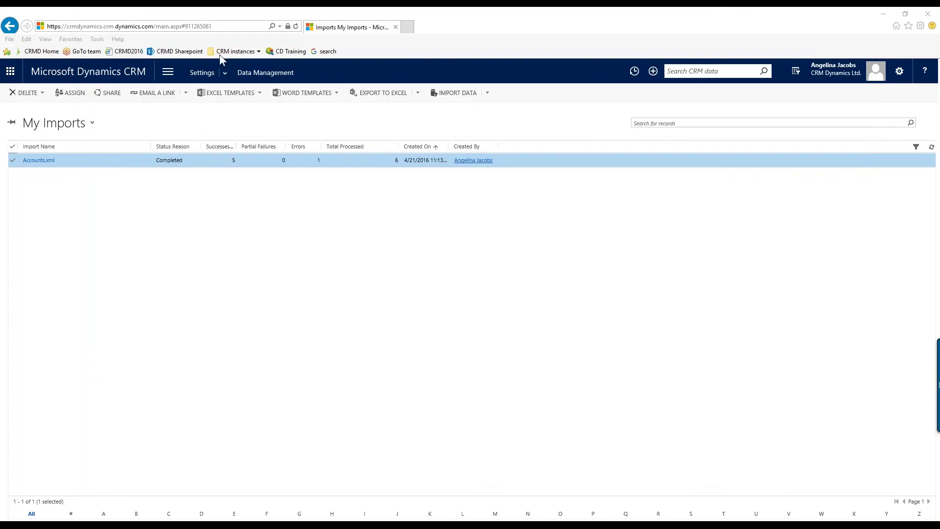
left_click(168, 73)
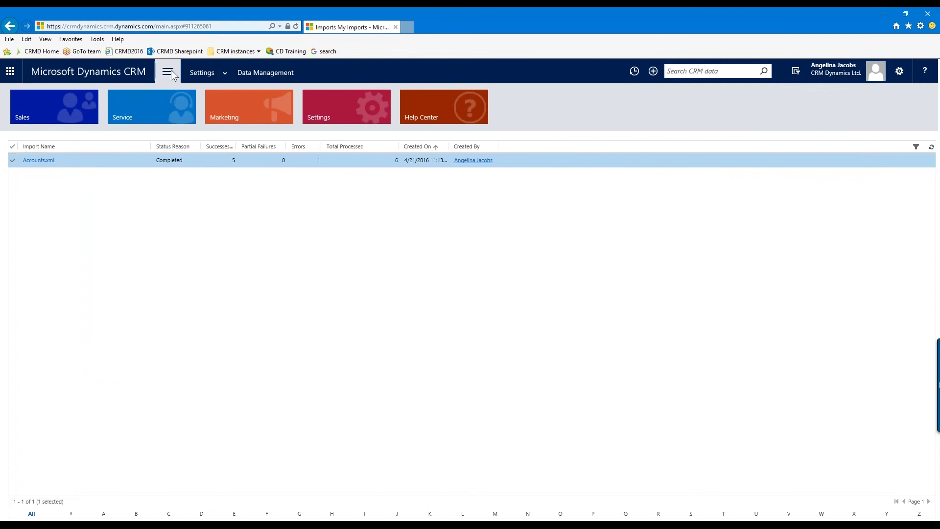
left_click(64, 110)
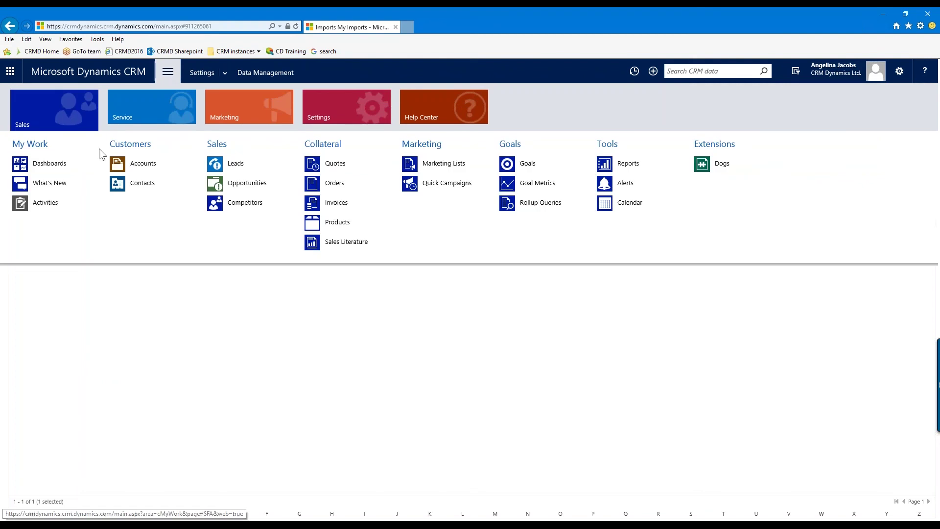
left_click(149, 163)
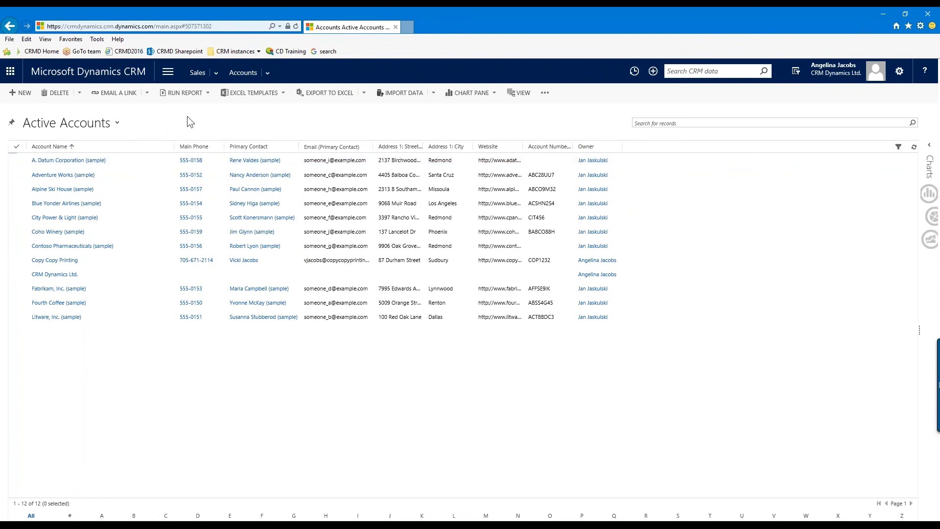
left_click(239, 74)
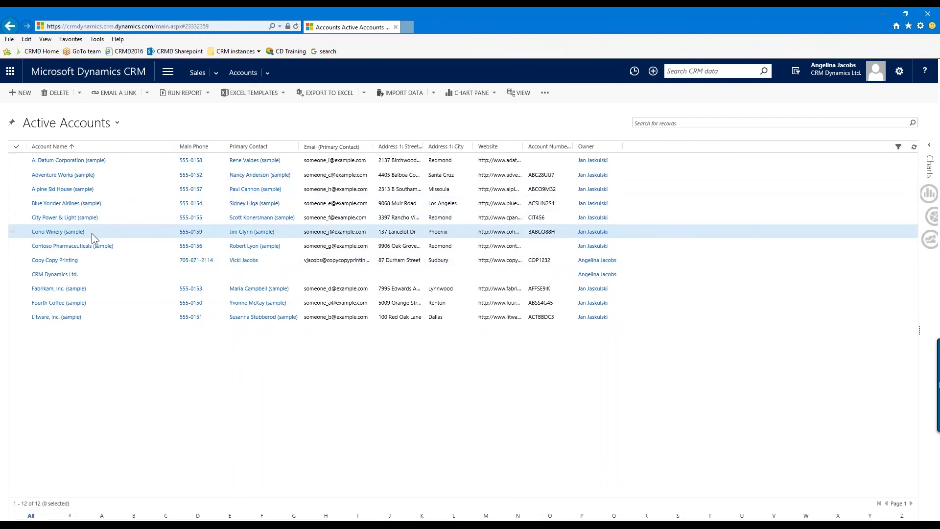
left_click(122, 230)
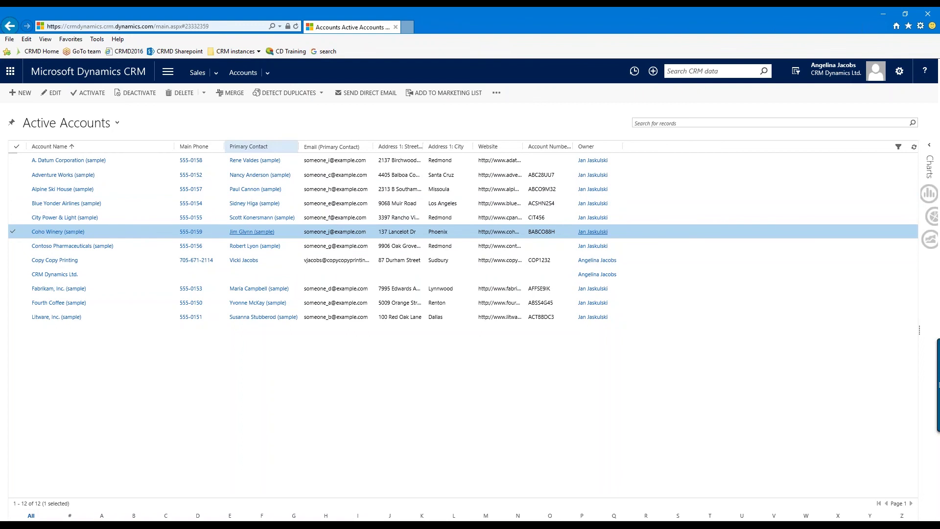
left_click(214, 69)
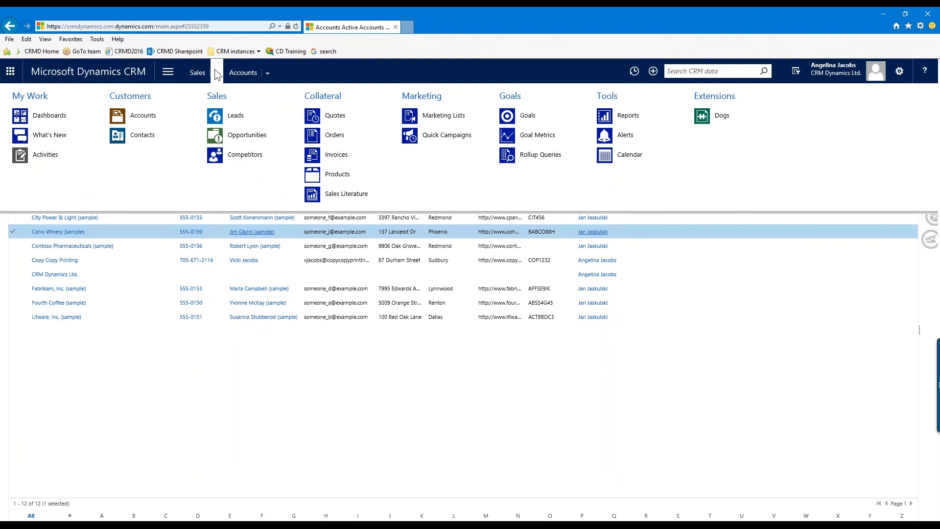
left_click(122, 136)
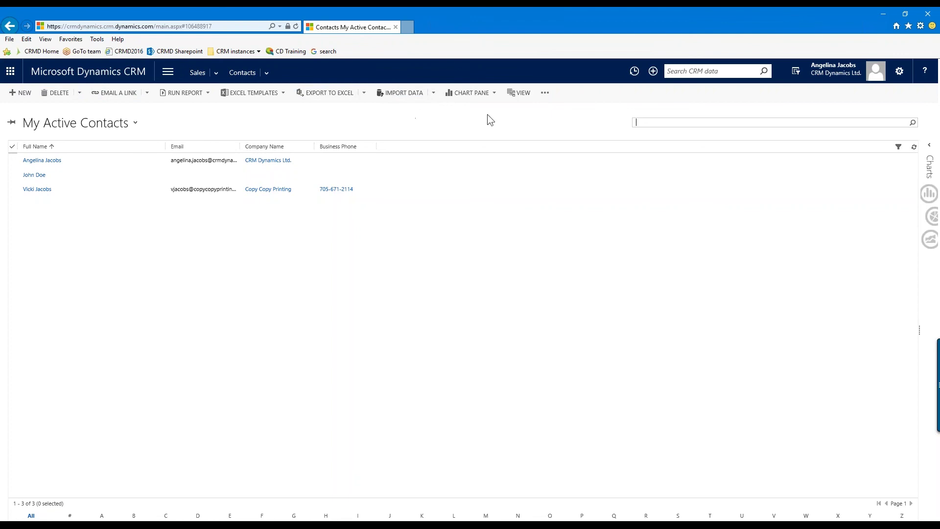
Launch Import Data from the My Active Contacts command bar
left_click(544, 95)
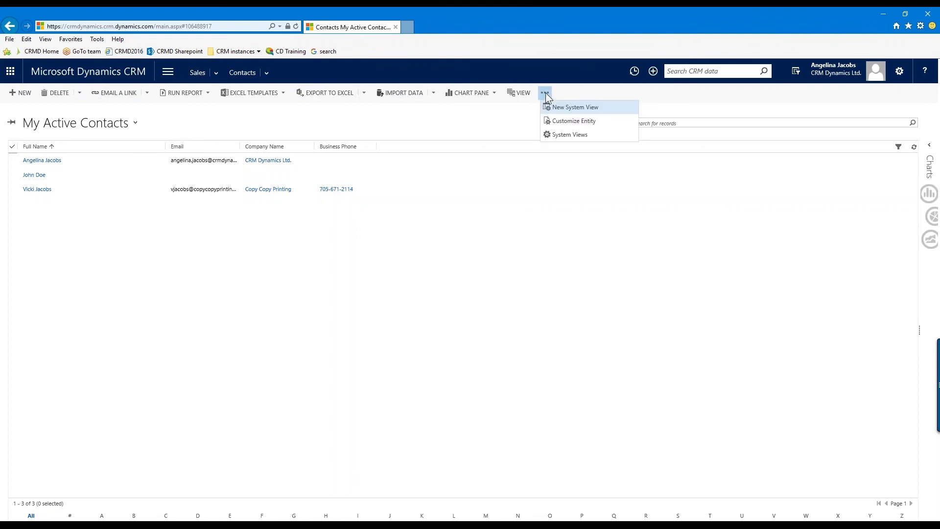
left_click(493, 113)
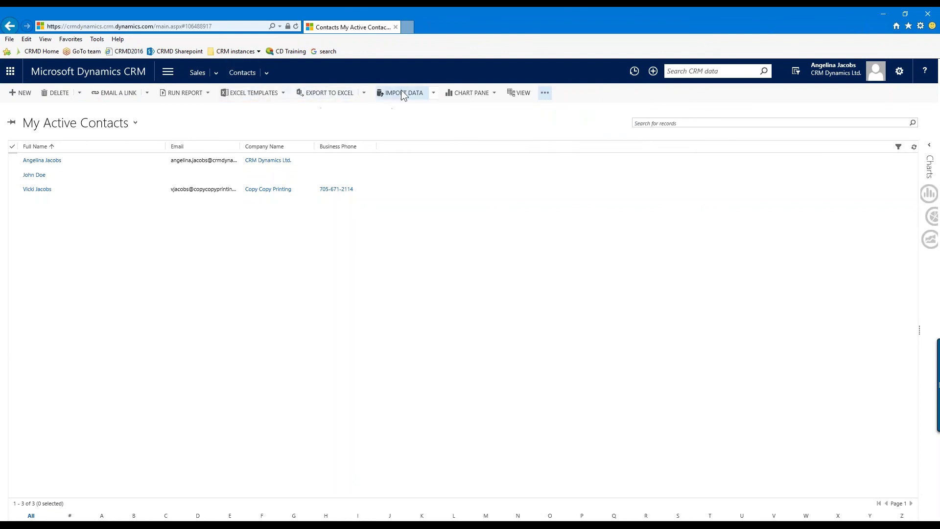
left_click(545, 94)
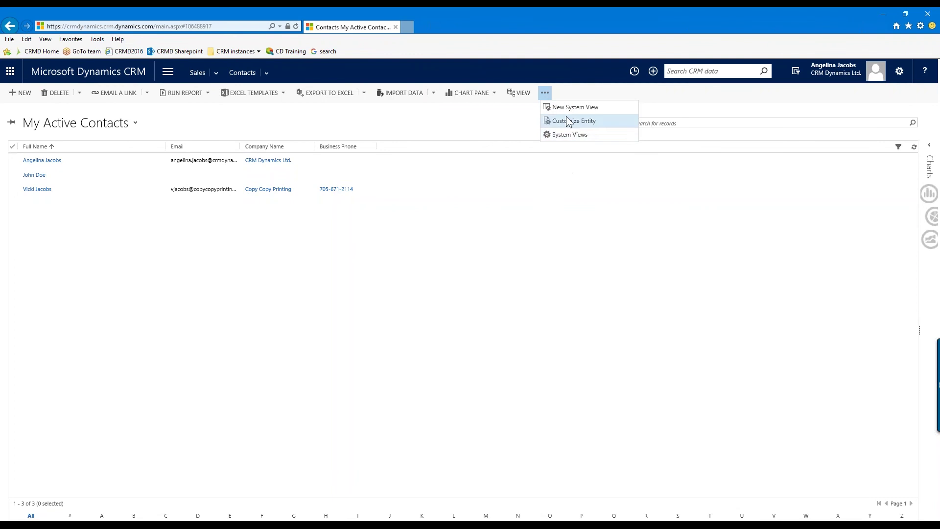
left_click(419, 127)
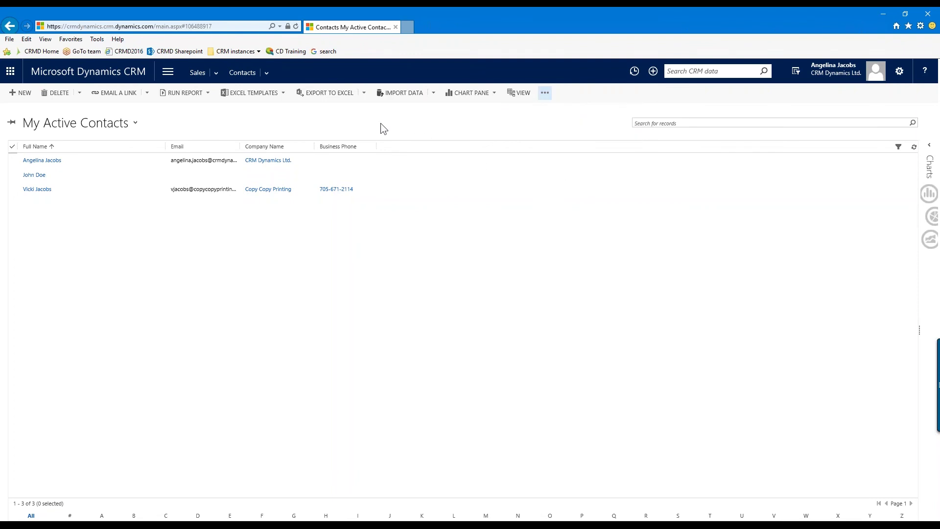
left_click(405, 96)
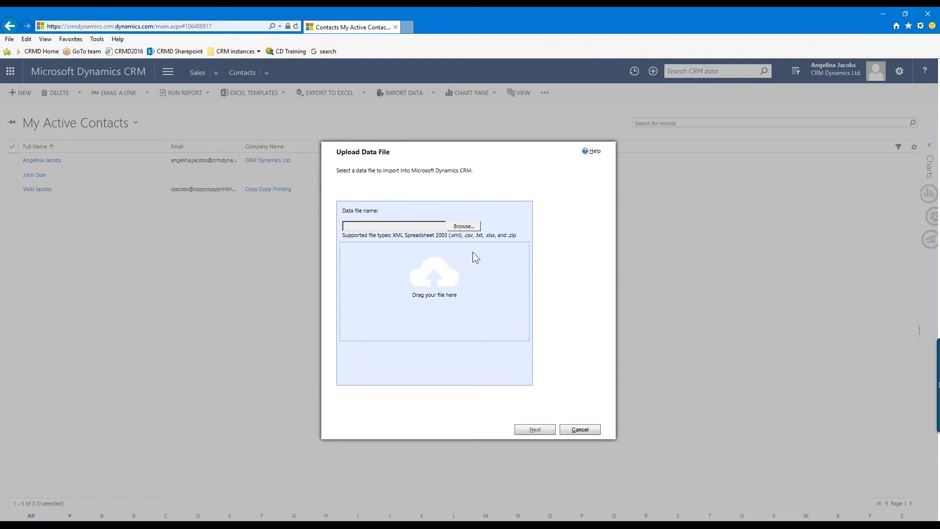
Choose Desktop Contacts.xml as the upload file, preview it in Excel, then minimize Excel
left_click(471, 226)
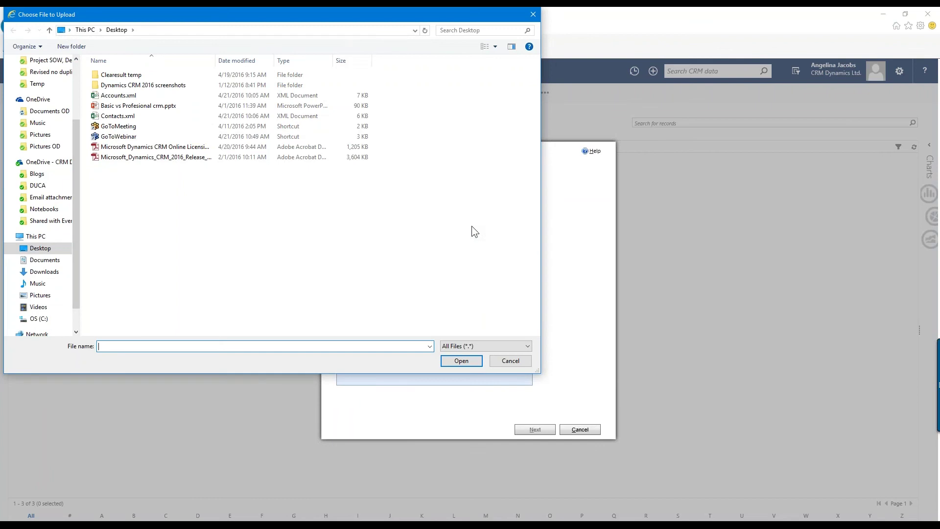
left_click(114, 117)
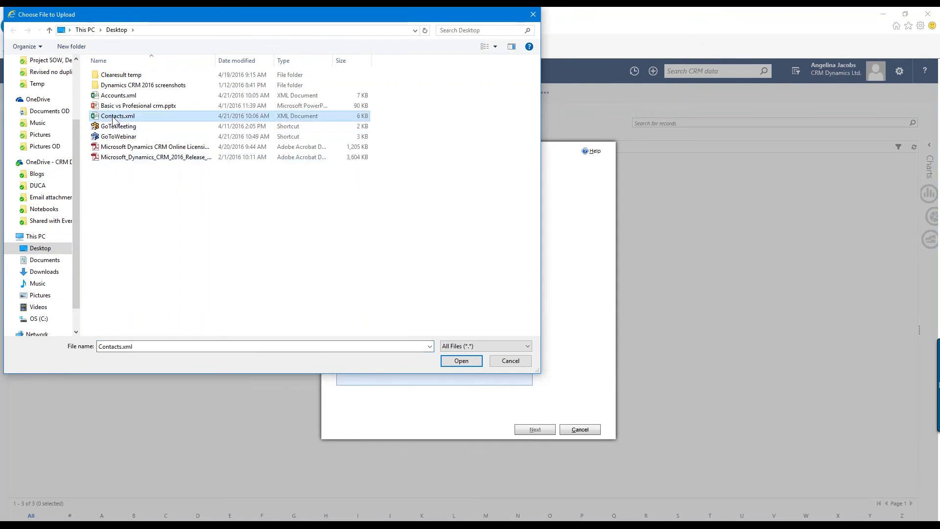
left_click(468, 365)
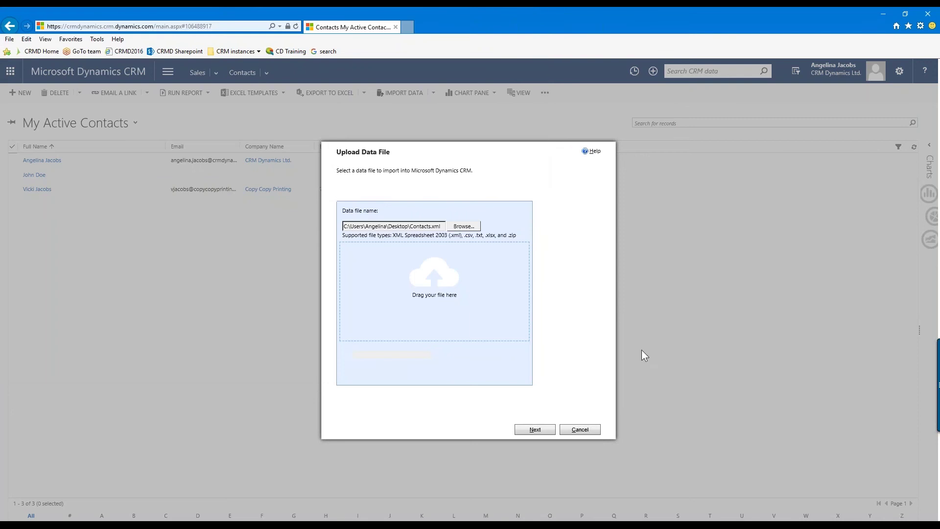
left_click(619, 522)
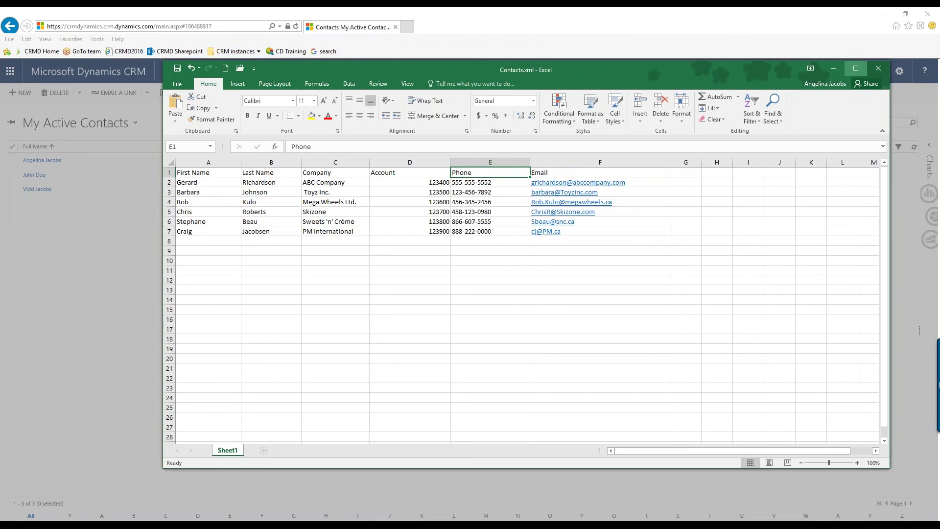
left_click(833, 69)
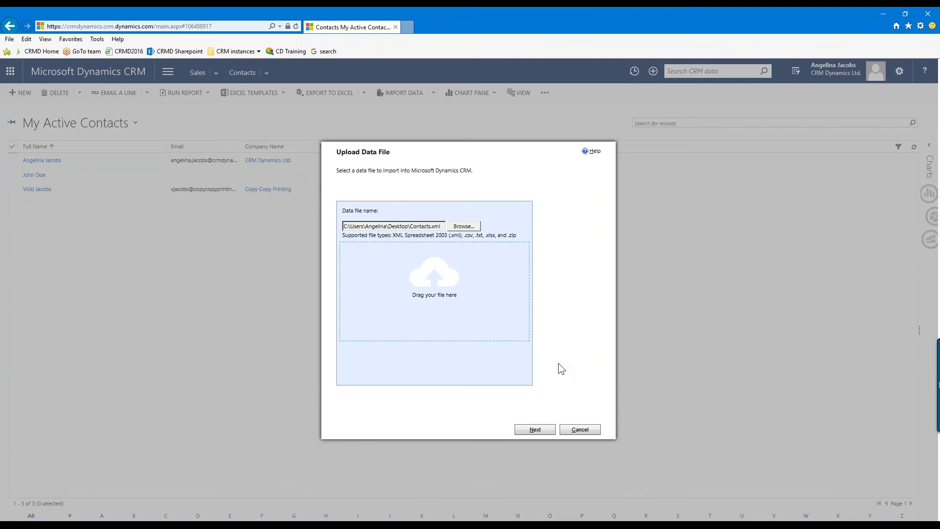
Upload Contacts.xml and keep Default (Automatic Mapping) to reach Map Record Types
left_click(552, 433)
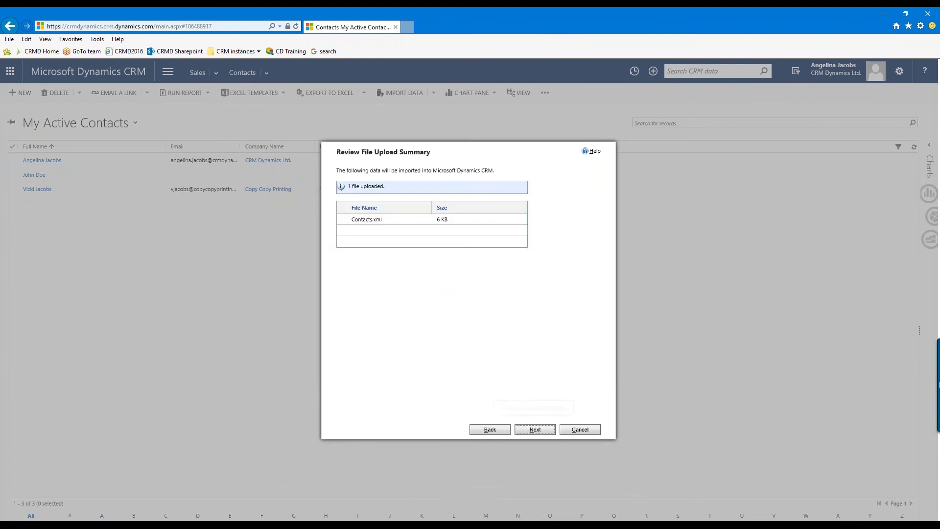
left_click(534, 429)
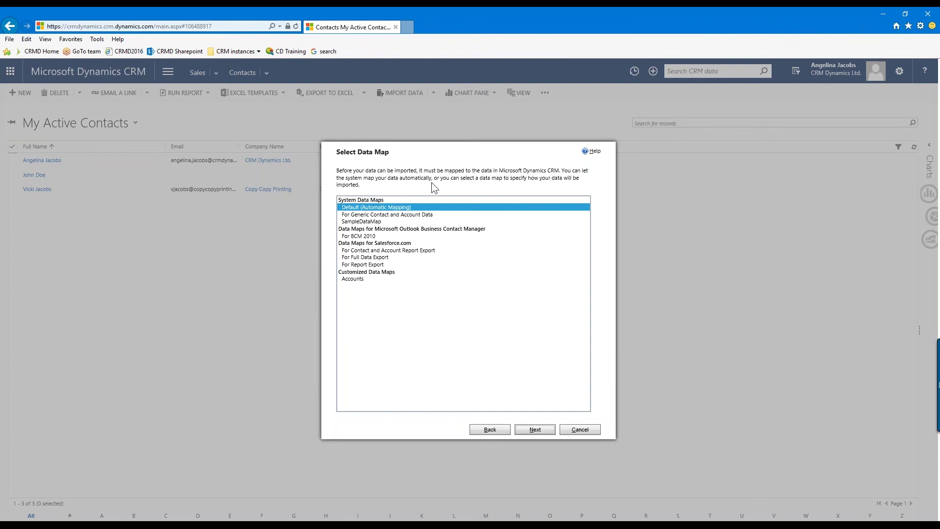
left_click(536, 430)
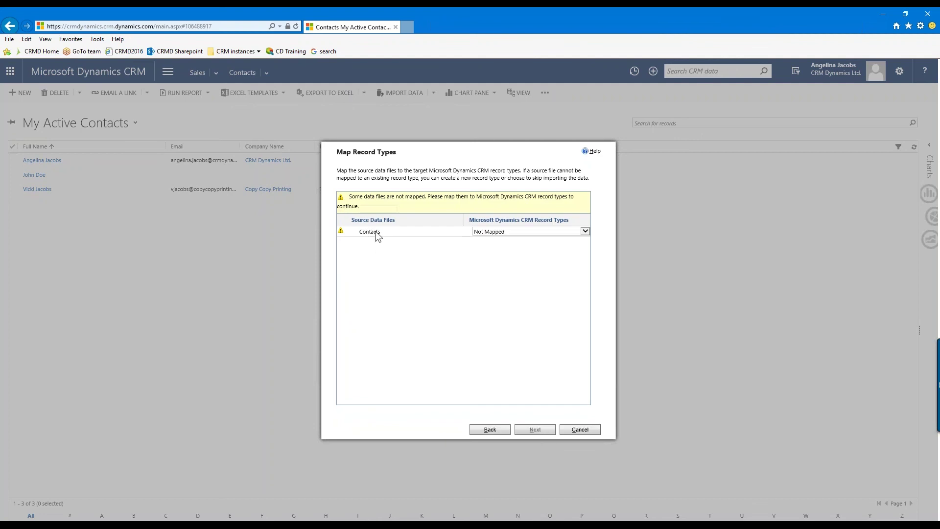
Set the Contacts source file's record type to Contact and continue to Map Fields
left_click(513, 230)
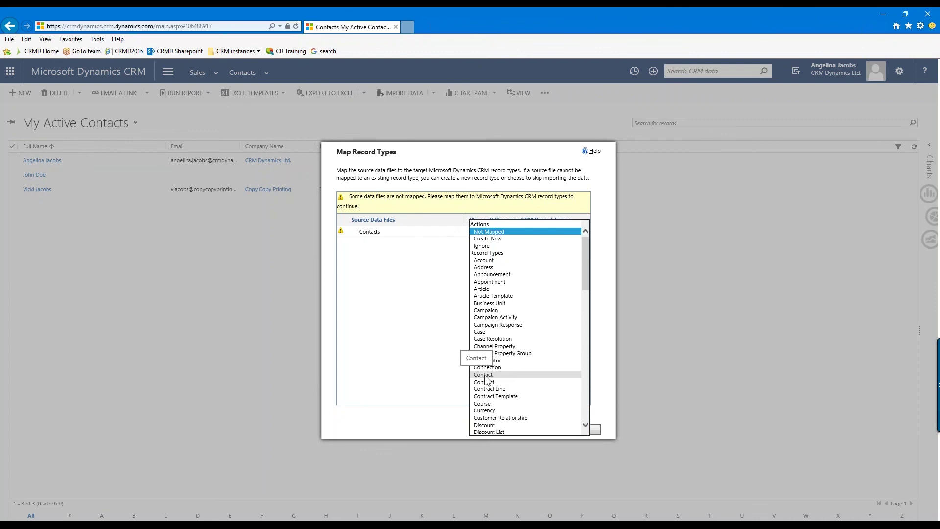
left_click(493, 375)
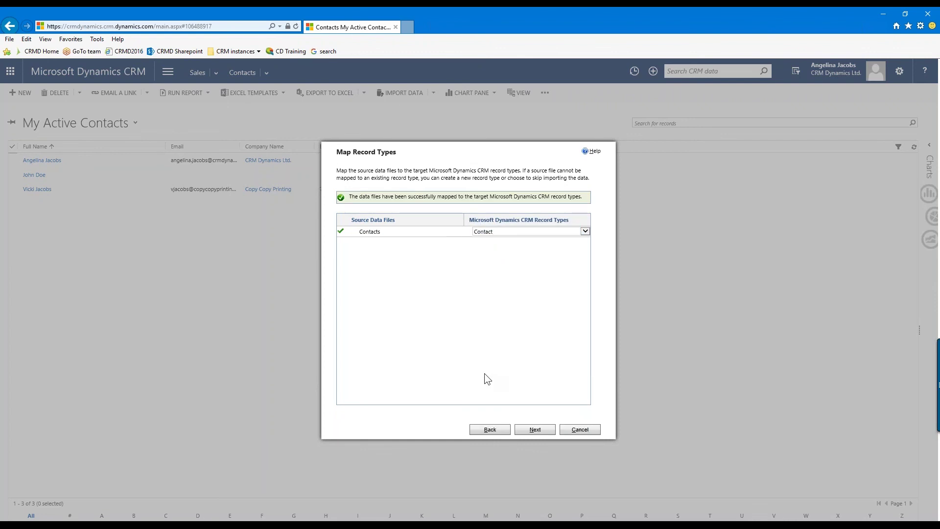
left_click(536, 434)
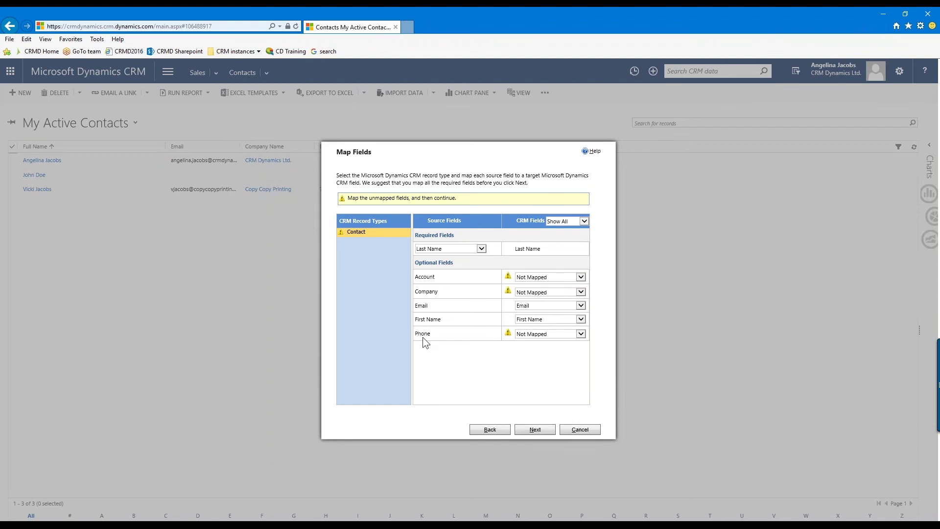
Choose Business Phone as the CRM field for the Phone source column
left_click(580, 334)
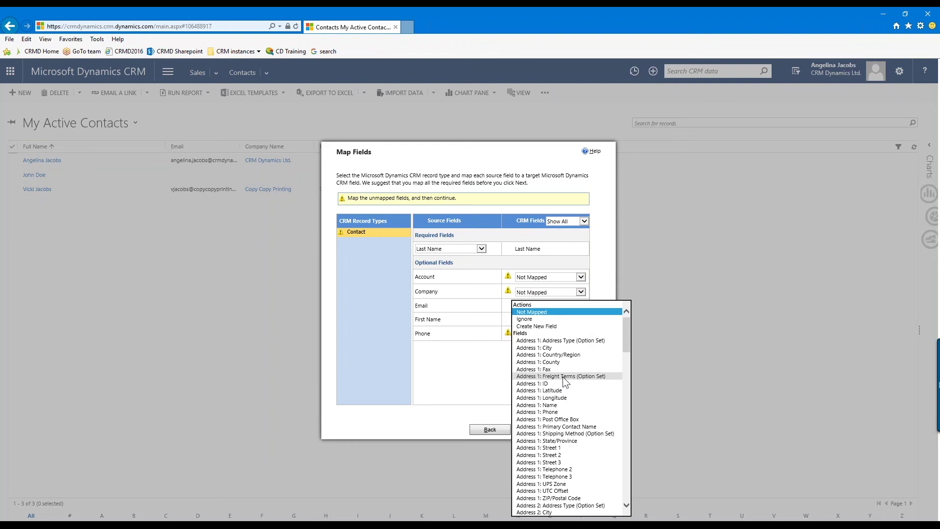
scroll(564, 377, "down", 15)
scroll(564, 377, "down", 4)
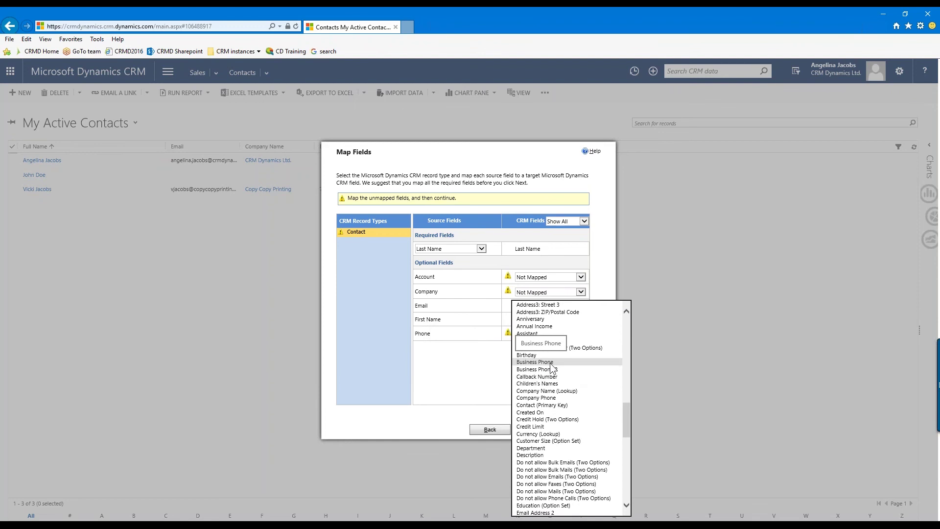
scroll(548, 365, "down", 12)
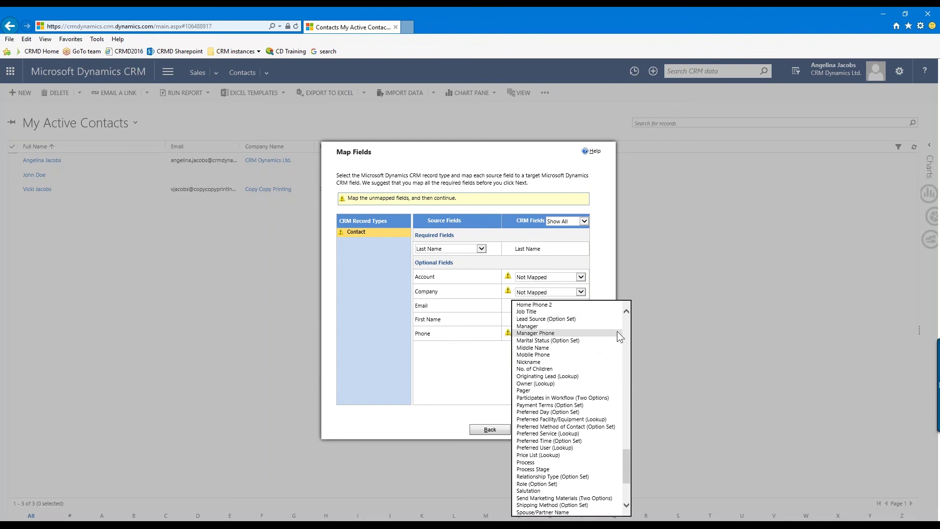
scroll(572, 330, "up", 20)
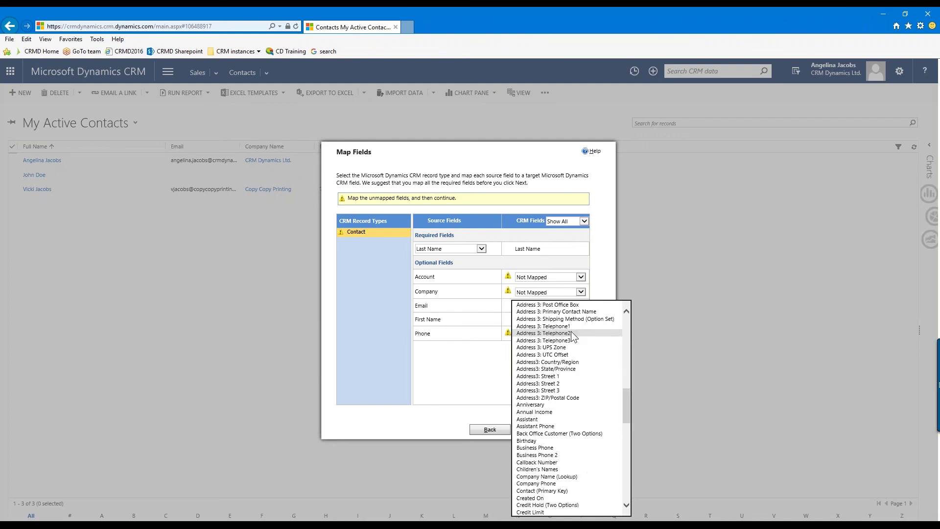
scroll(572, 334, "down", 7)
scroll(572, 333, "up", 3)
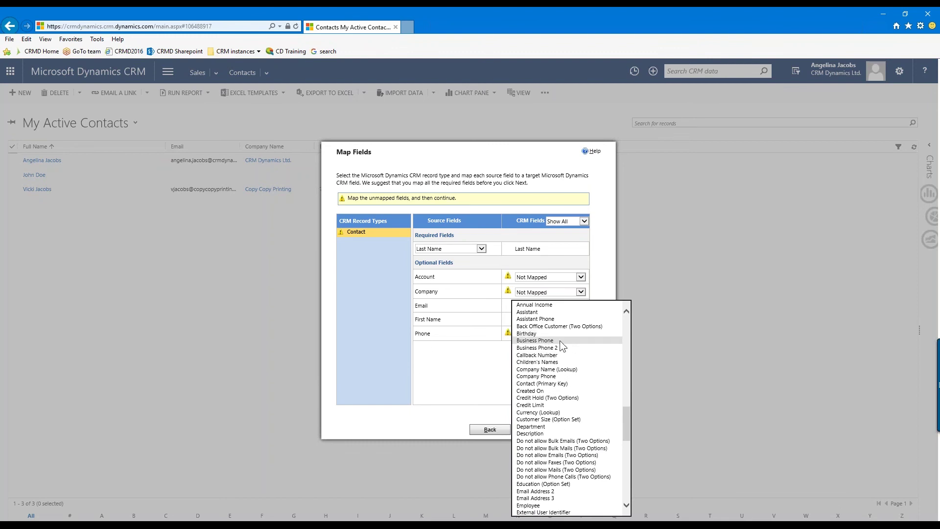
left_click(553, 340)
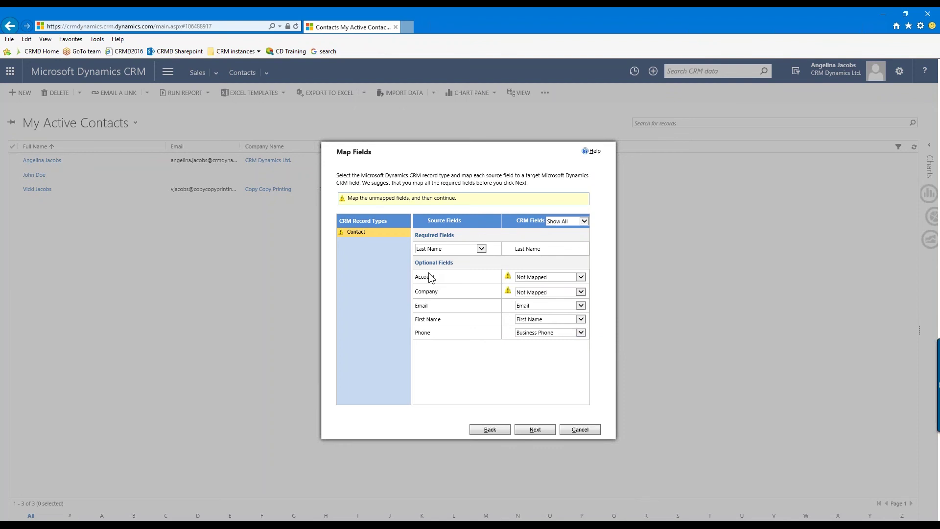
Check the Company value ABC Company in Contacts.xml, then browse CRM field choices for Account
left_click(615, 524)
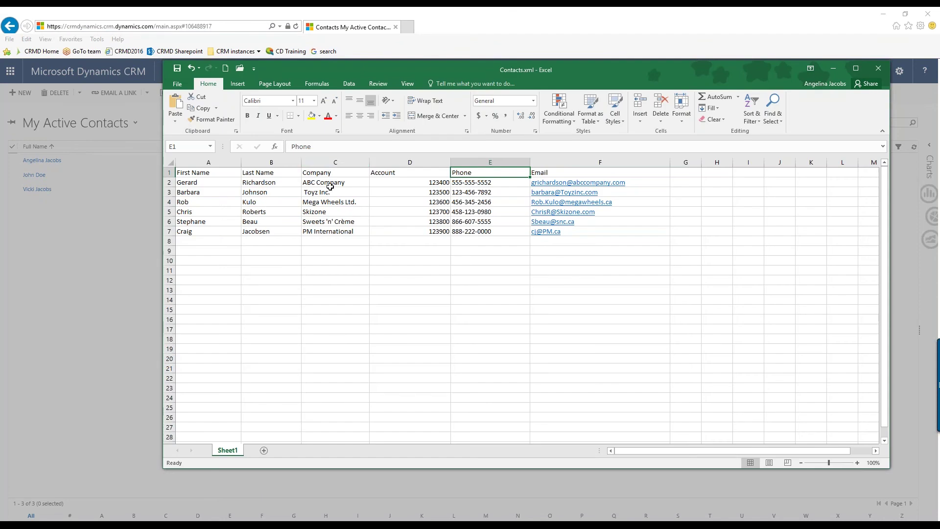
left_click(332, 182)
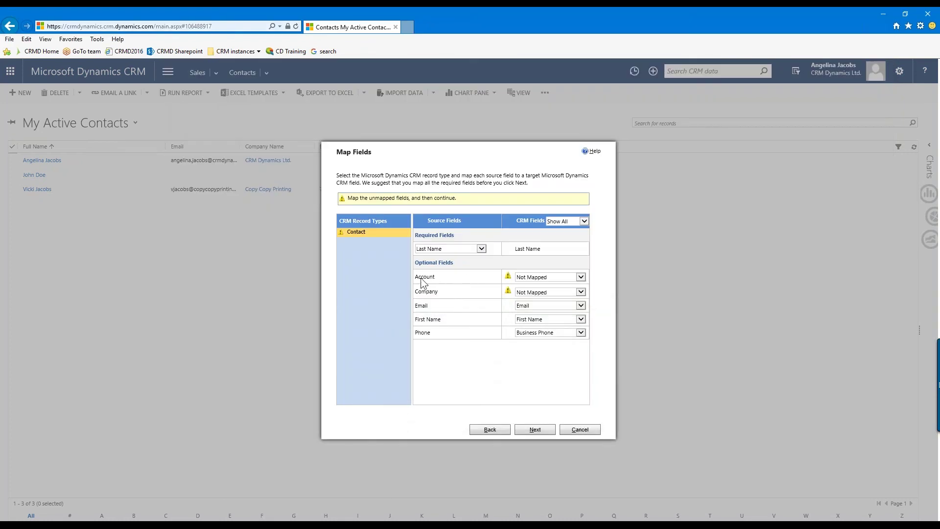
left_click(578, 277)
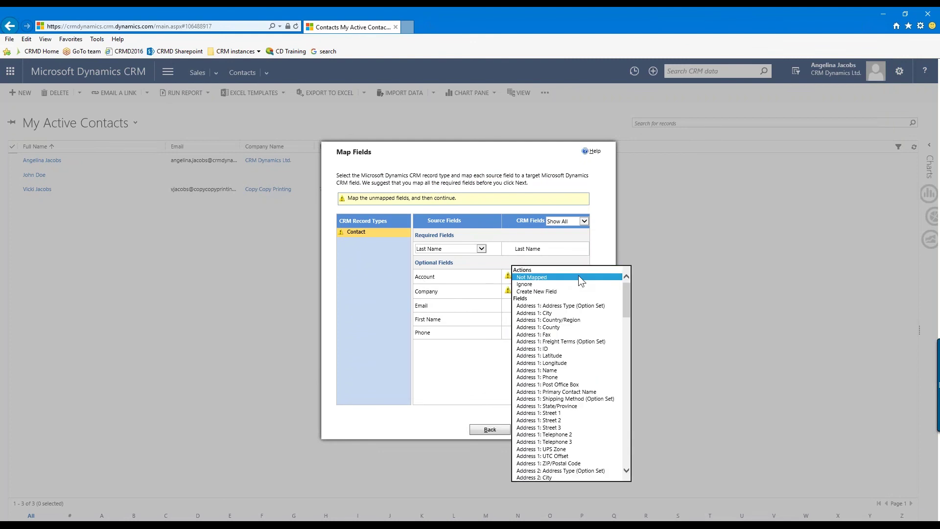
scroll(571, 319, "down", 9)
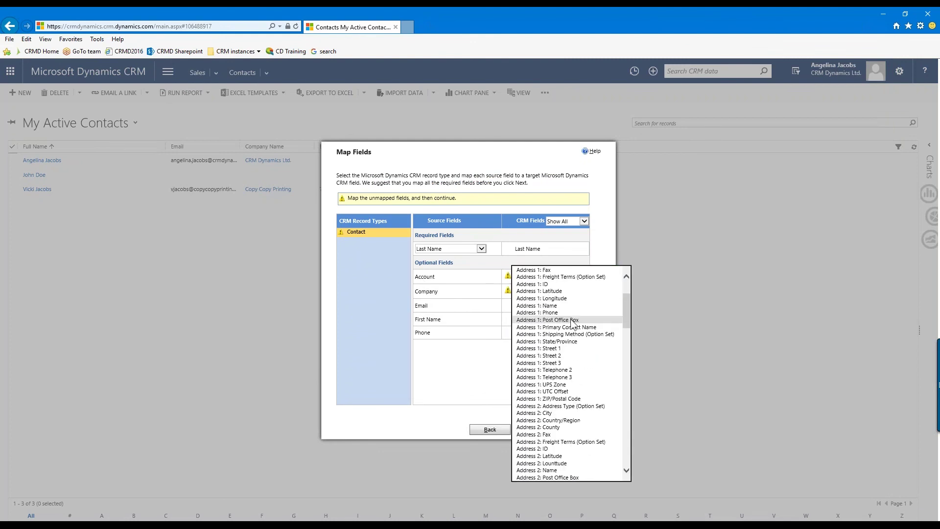
scroll(571, 319, "down", 10)
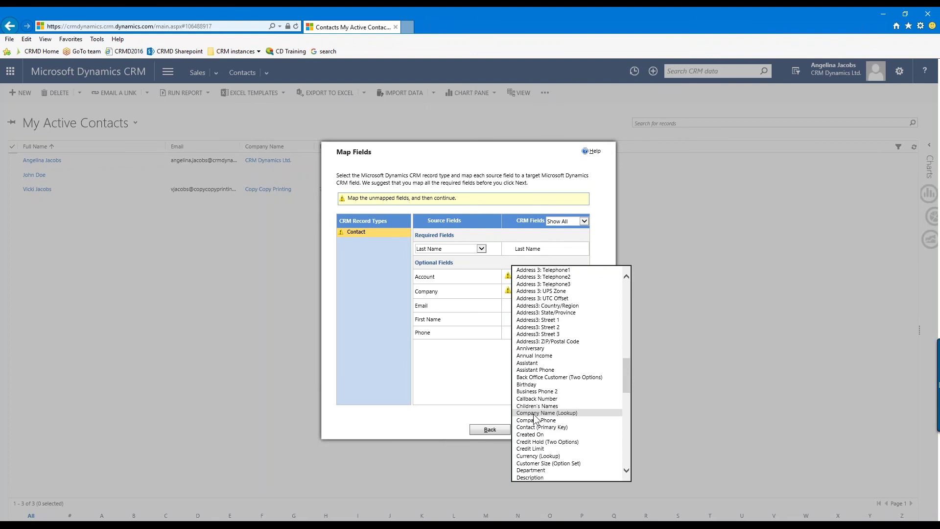
Leave Account unmapped and review the Company values C2:C7 in the Contacts.xml spreadsheet
left_click(405, 340)
key("alt+Tab")
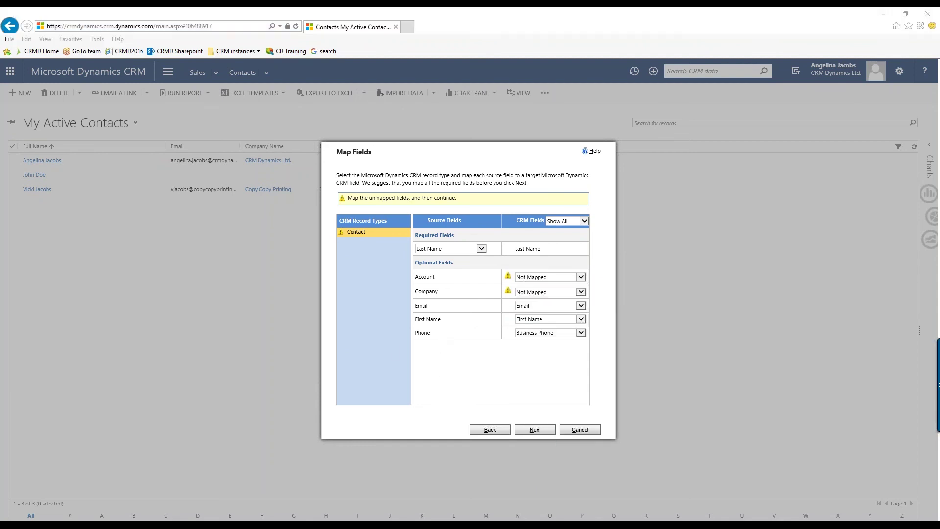
left_click(323, 182)
left_click_drag(323, 182, 325, 241)
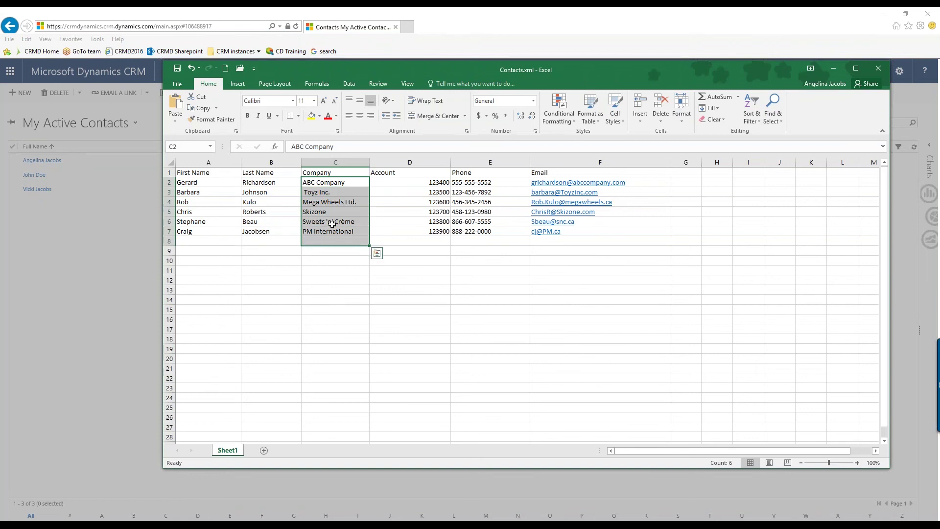
left_click(835, 66)
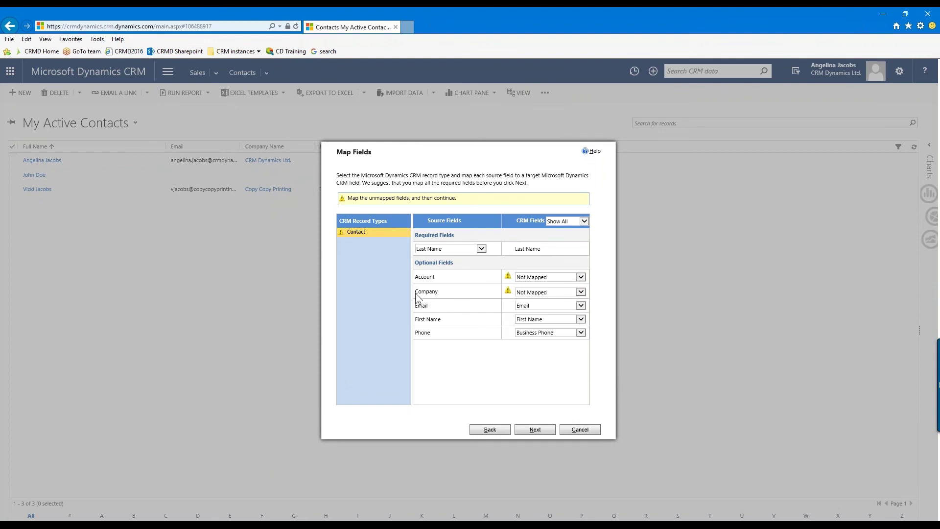
Set the Company column to Ignore
left_click(537, 291)
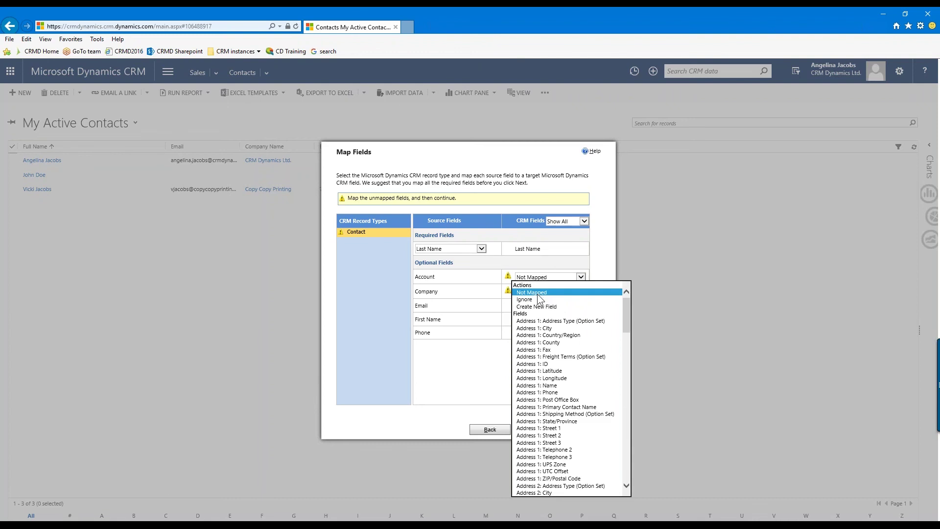
left_click(524, 299)
left_click(437, 278)
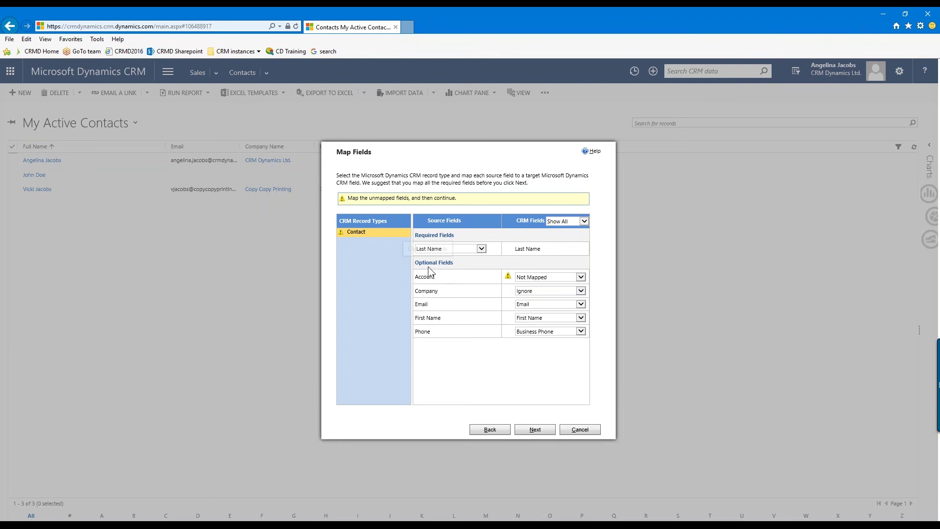
Map the Account column to the Company Name (Lookup) field
left_click(582, 277)
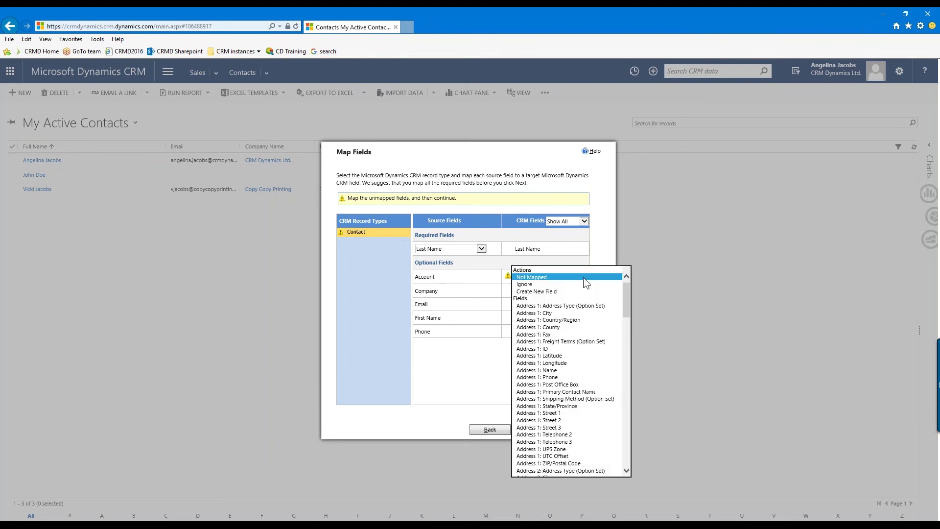
scroll(588, 304, "down", 6)
scroll(591, 328, "down", 10)
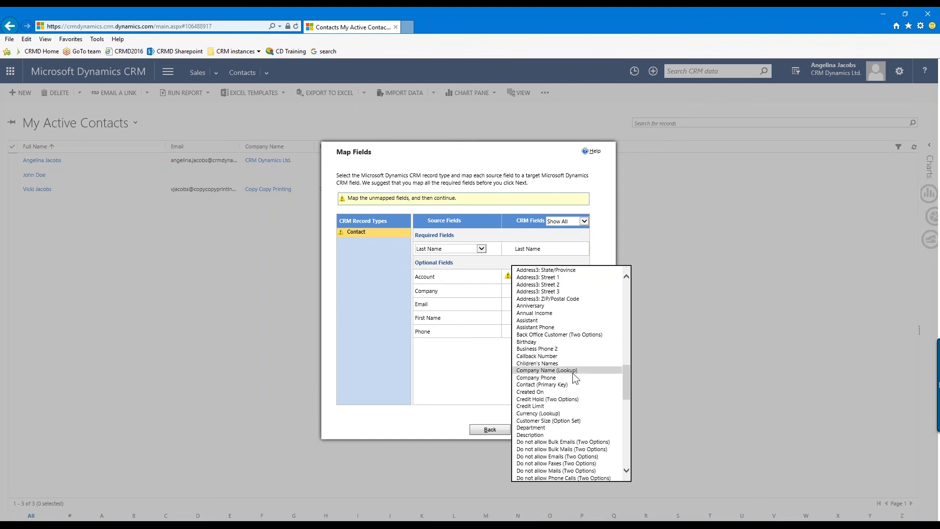
left_click(573, 371)
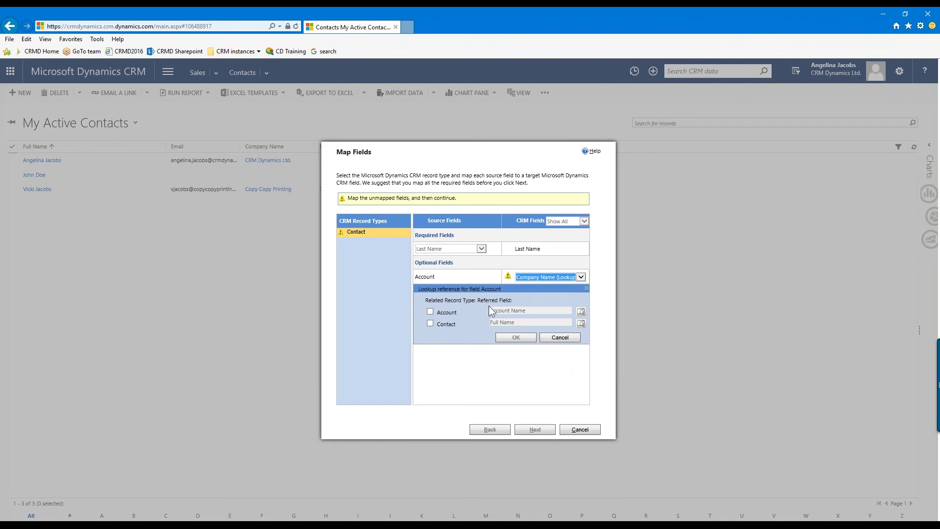
Make the Company Name lookup match Account records by Account Number
left_click(430, 312)
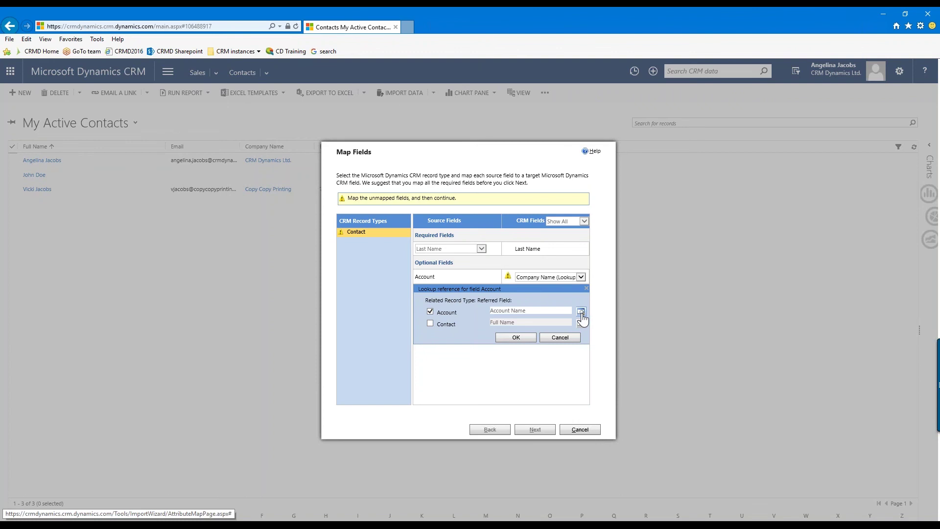
left_click(580, 311)
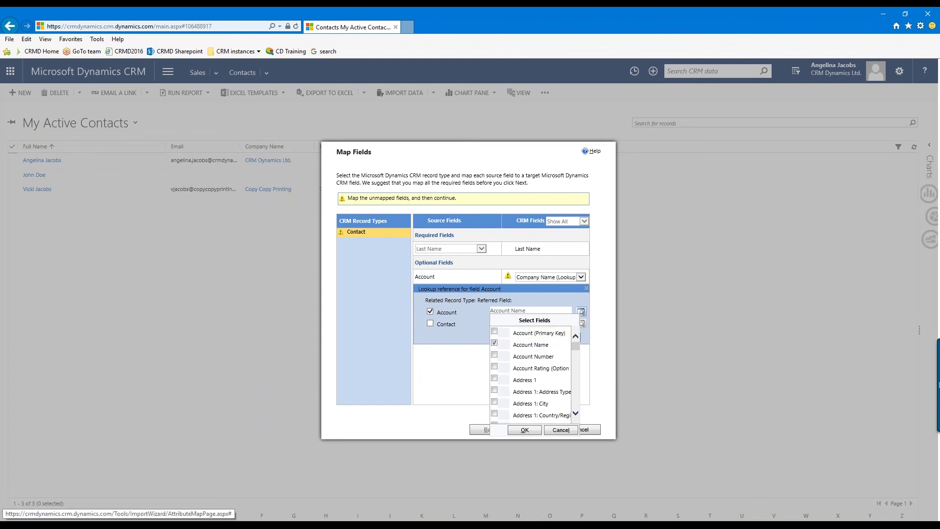
left_click(494, 354)
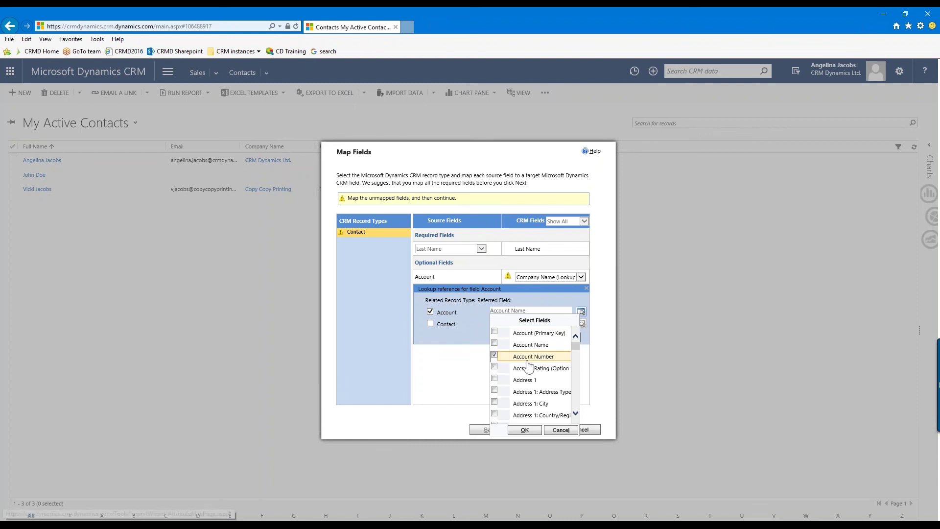
left_click(523, 430)
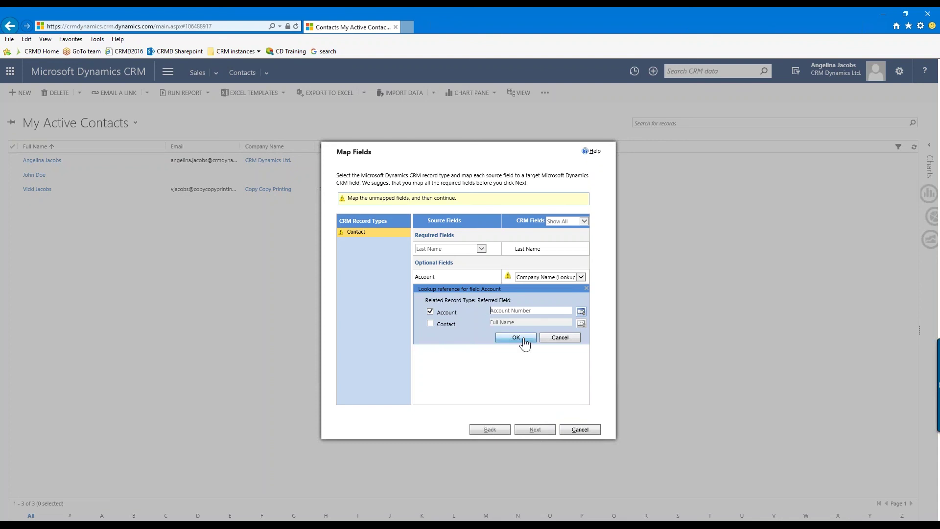
left_click(516, 337)
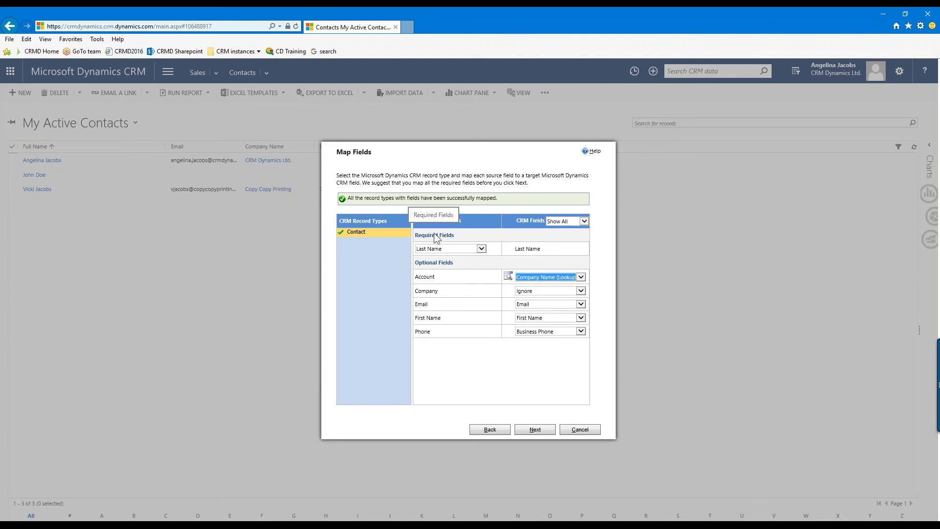
Finish Map Fields and advance to the Review Mapping Summary
left_click(467, 382)
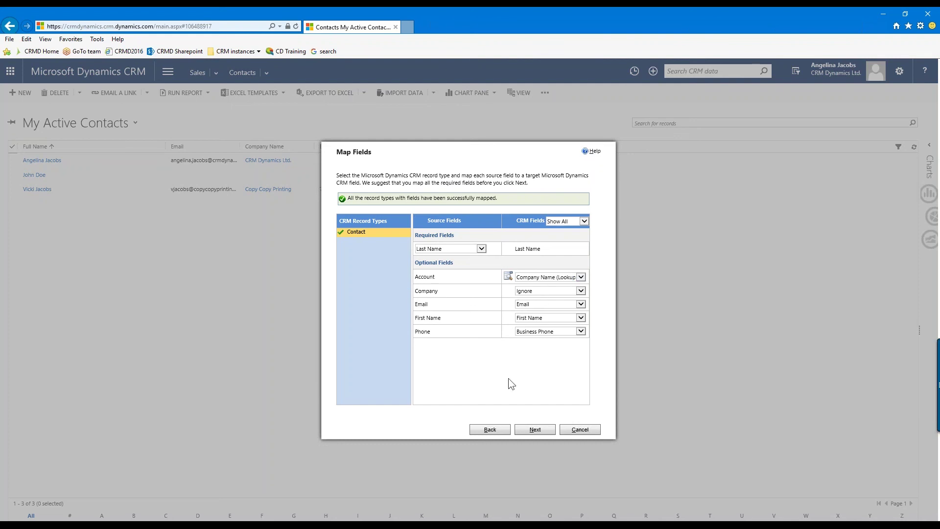
left_click(549, 434)
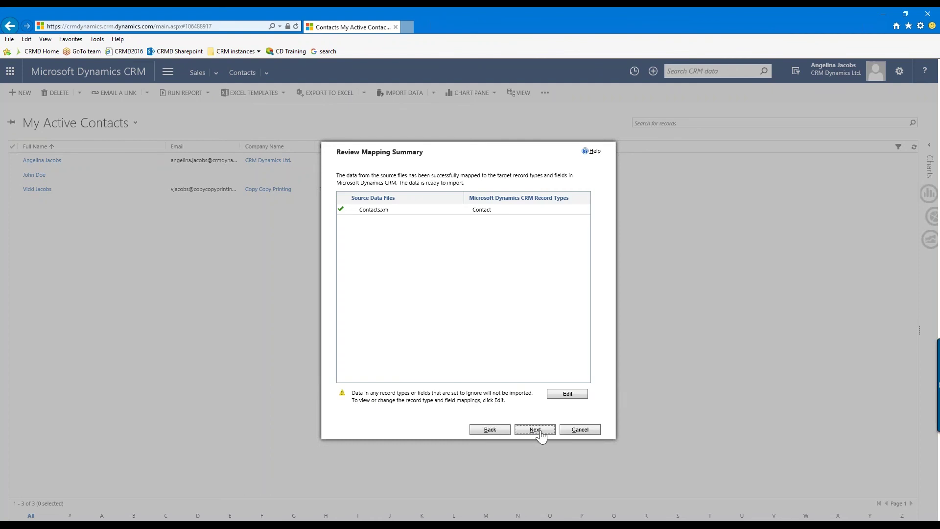
Accept the Contacts.xml mapping summary and continue to Review Settings and Import Data
left_click(543, 433)
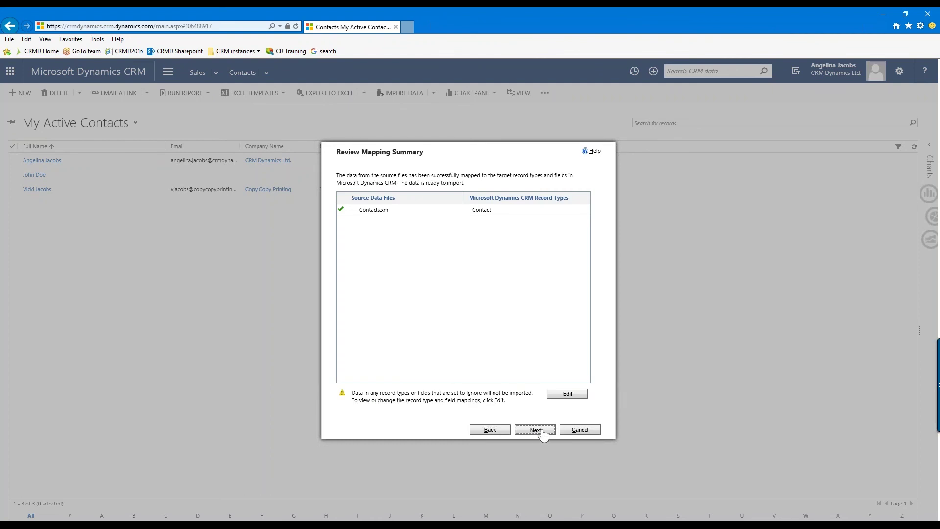
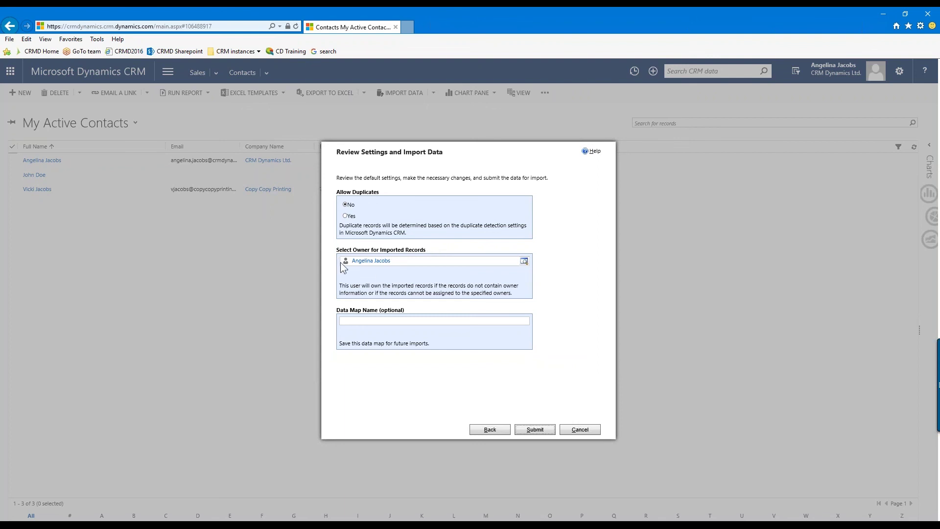
Submit the Contacts.xml import, saving the data map as 'Contac', and go to Imports
left_click(380, 321)
type("Contacts")
left_click(535, 429)
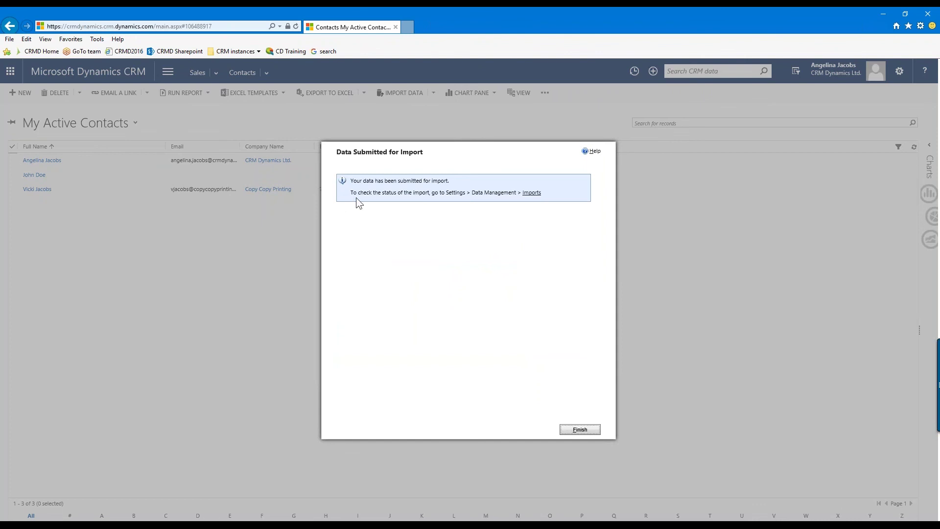
left_click(532, 194)
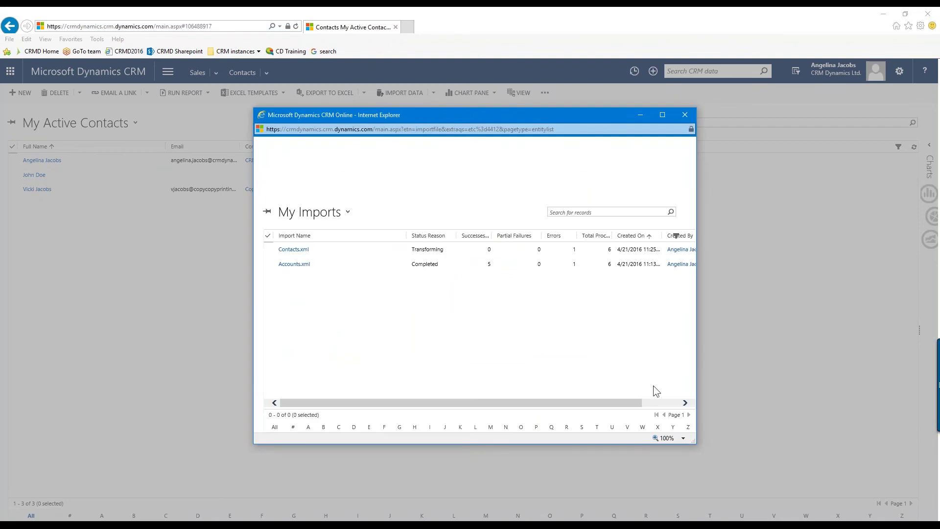
Enlarge My Imports and refresh until Contacts.xml shows Completed: 5 successes, 1 error
left_click_drag(695, 443, 891, 440)
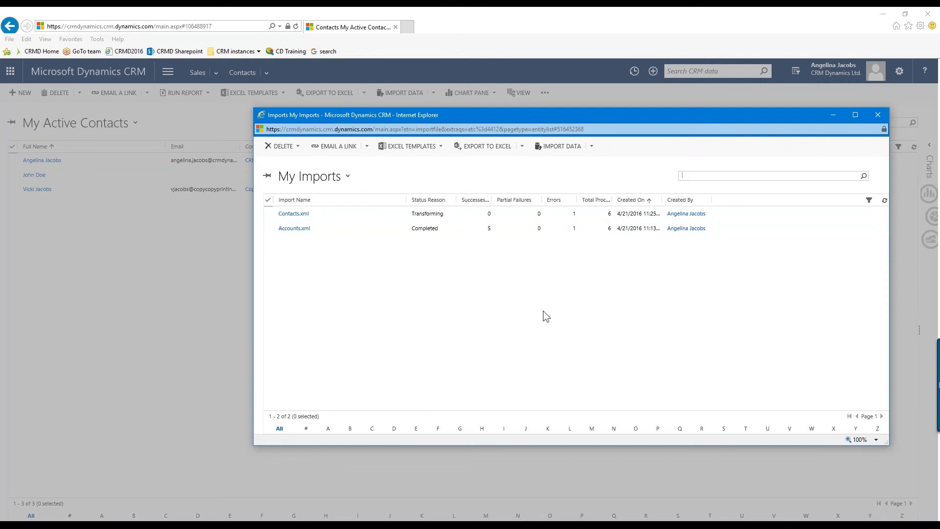
left_click(884, 204)
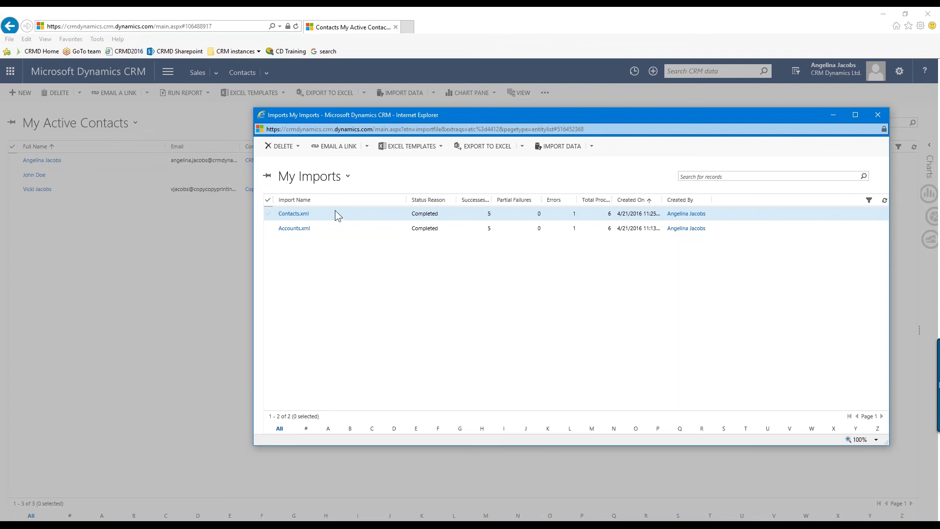
Show Contacts.xml's one failure, the unresolved account lookup 123900, then switch to the source workbook
left_click(300, 214)
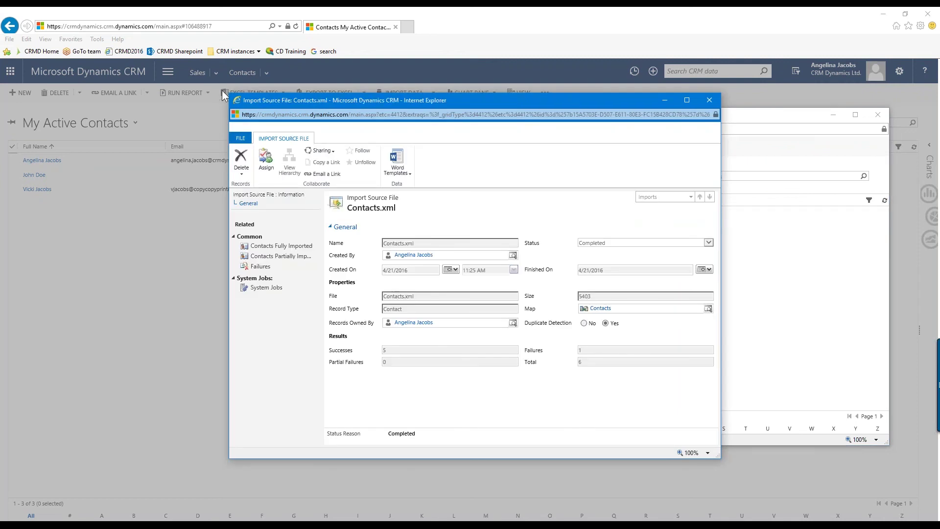
left_click_drag(229, 92, 82, 14)
left_click_drag(720, 458, 821, 493)
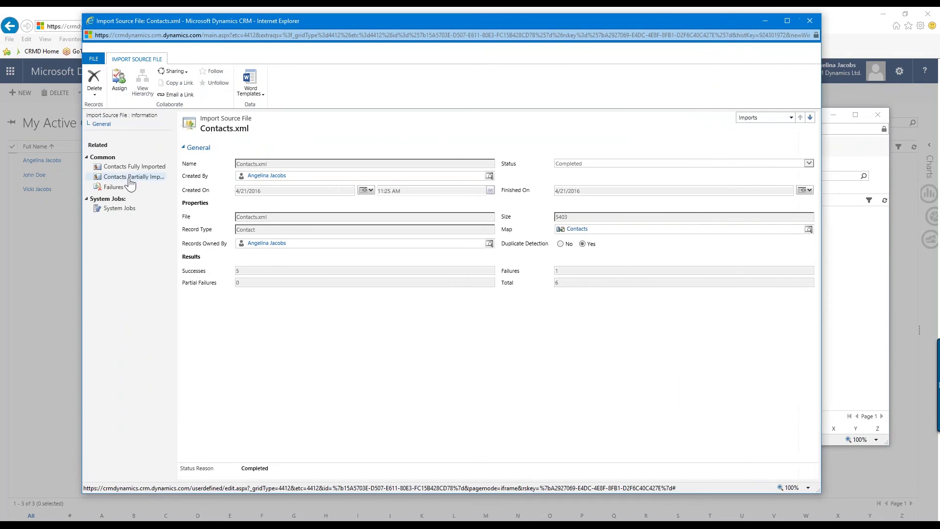
left_click(117, 187)
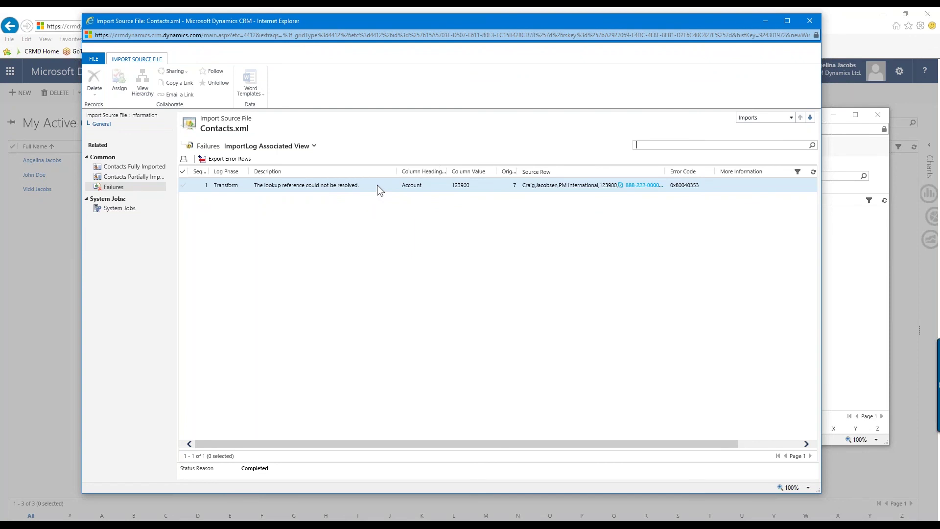
left_click(377, 186)
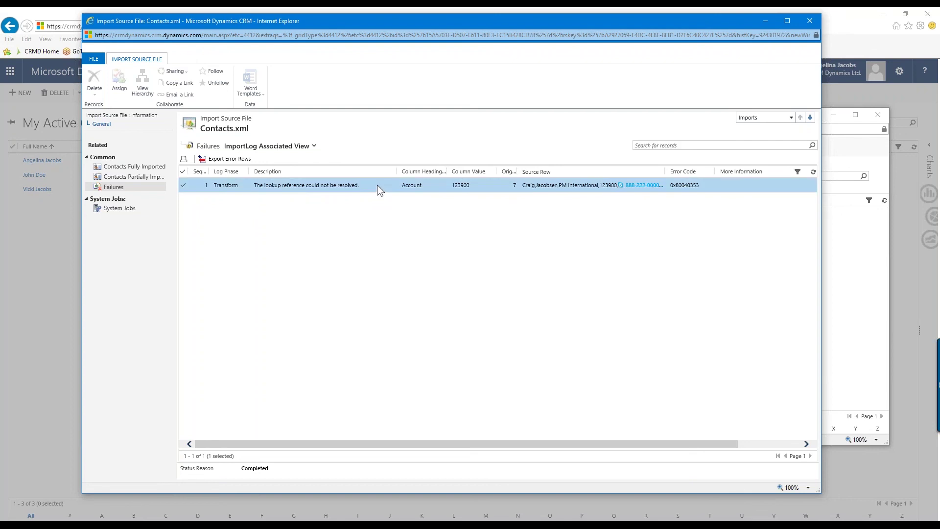
left_click(720, 526)
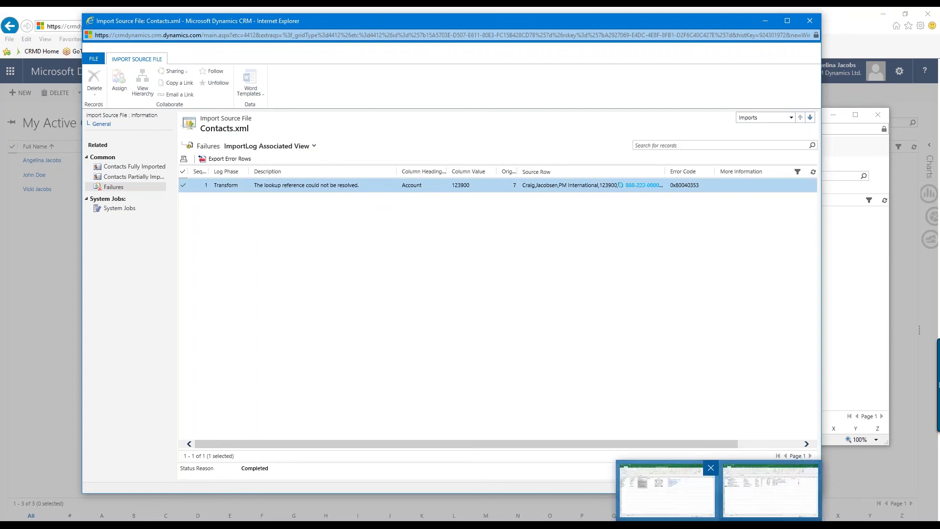
left_click(666, 499)
Inspect row 7 of Contacts.xml, the contact with Account 123900, then minimise the workbook
left_click(329, 319)
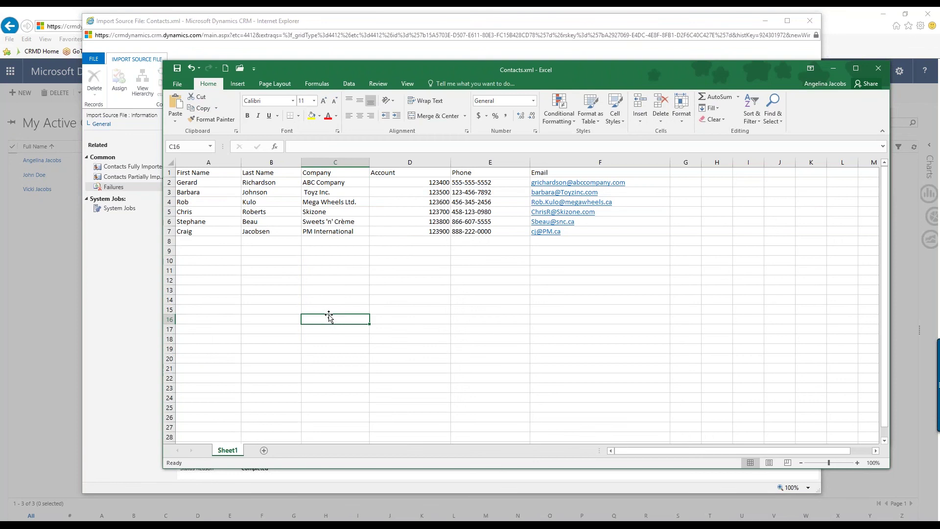
left_click(170, 231)
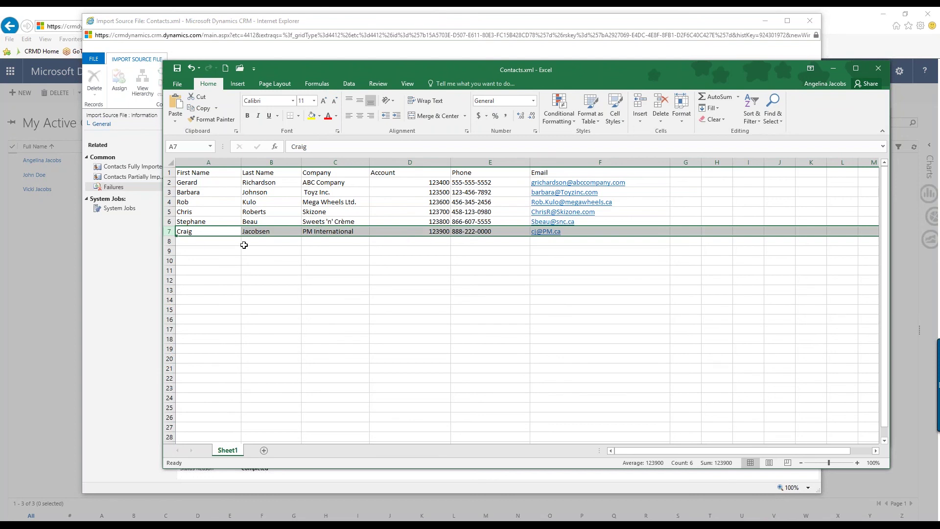
left_click(832, 69)
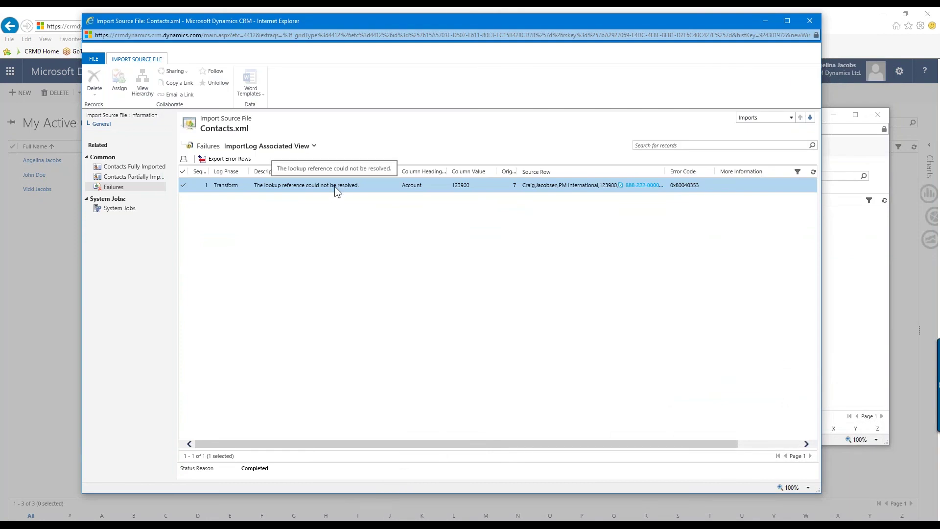
Close the import windows, finish the wizard, and select the Skizone contact among 8 active contacts
left_click(810, 21)
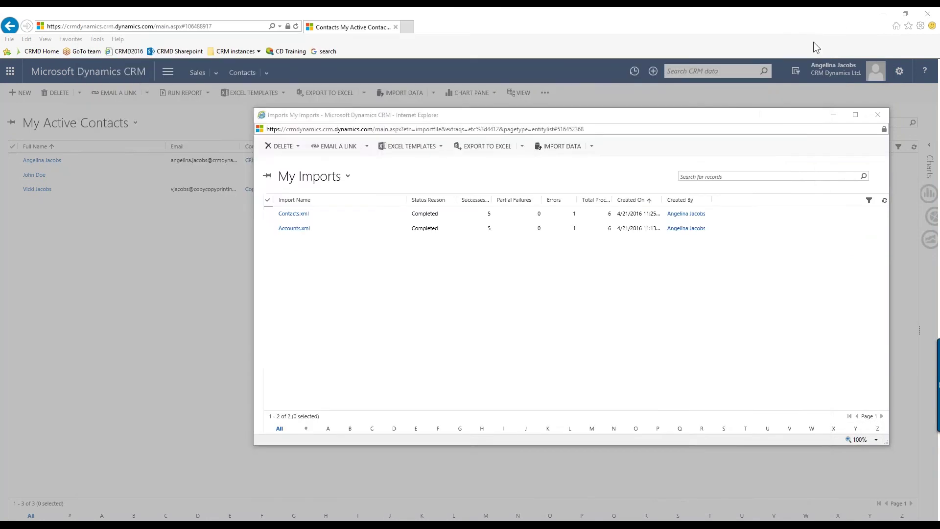
left_click(883, 117)
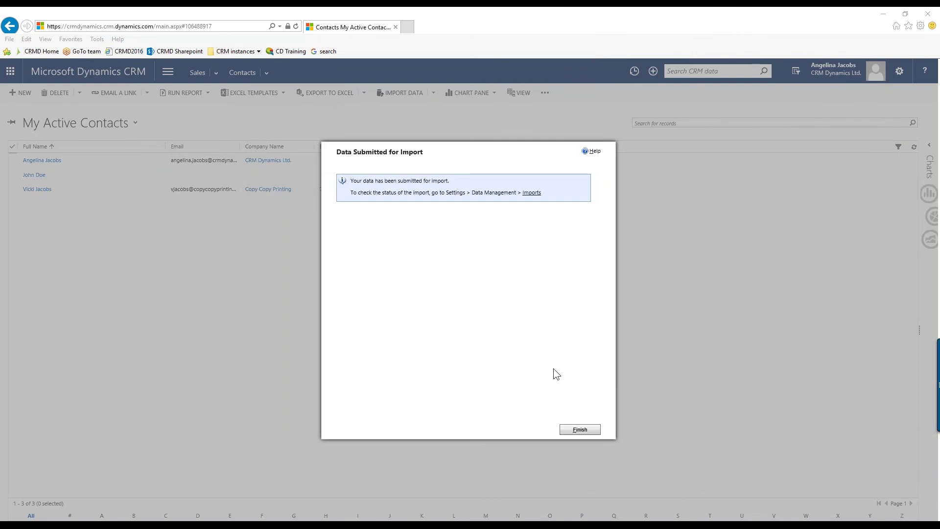
left_click(580, 430)
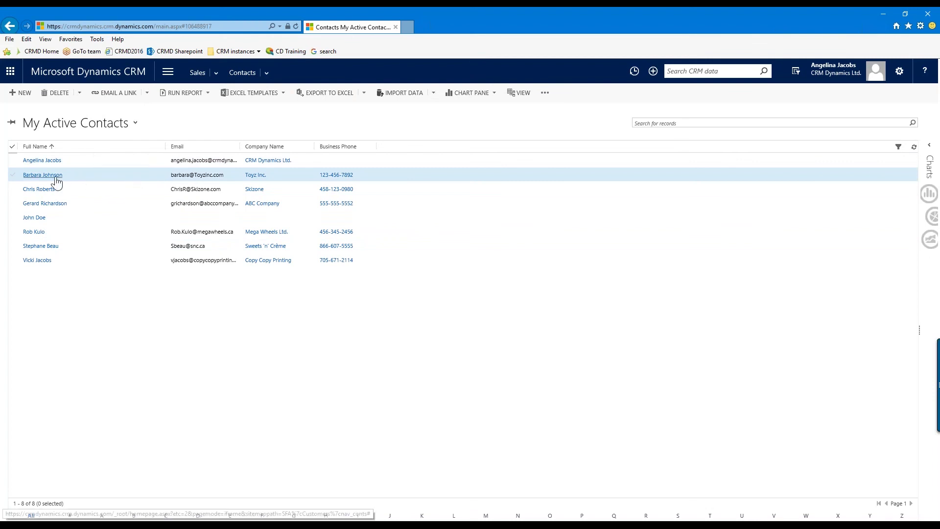
left_click(72, 189)
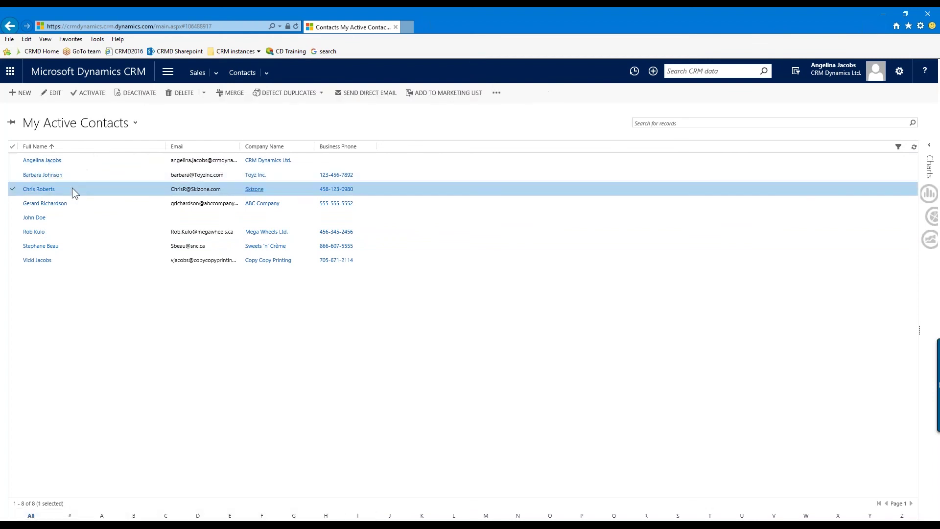
Open the imported Skizone contact's record and review its first and last name parts
double_click(72, 188)
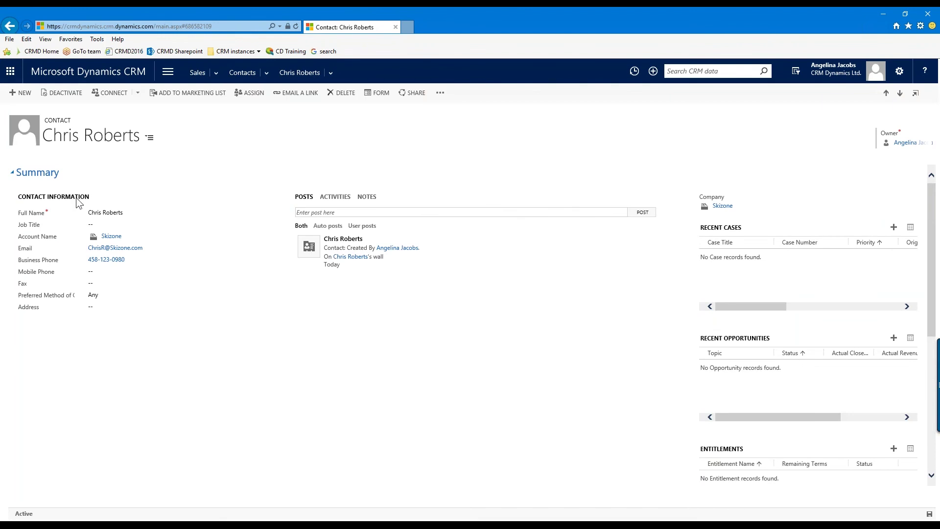
left_click(155, 215)
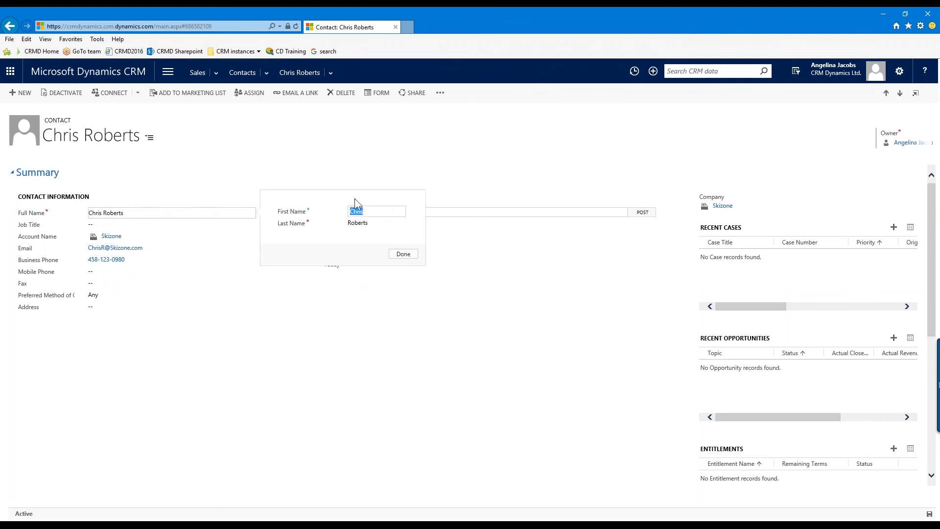
left_click(404, 254)
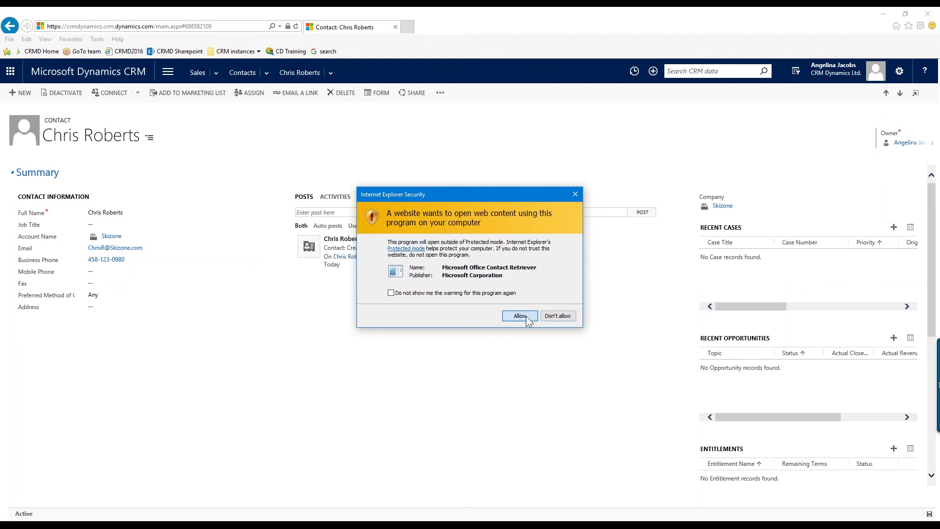
Allow the contact retriever add-on and follow the contact's link to the Skizone account
left_click(521, 316)
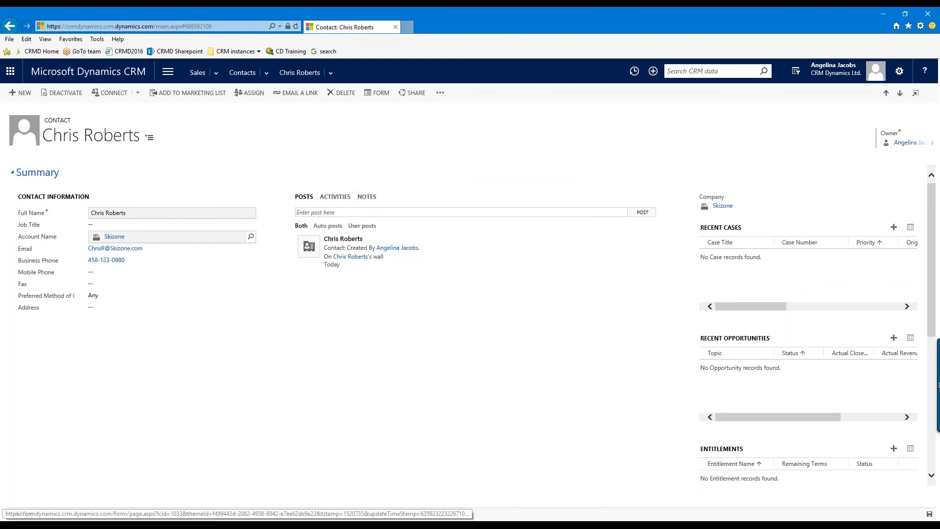
left_click(125, 239)
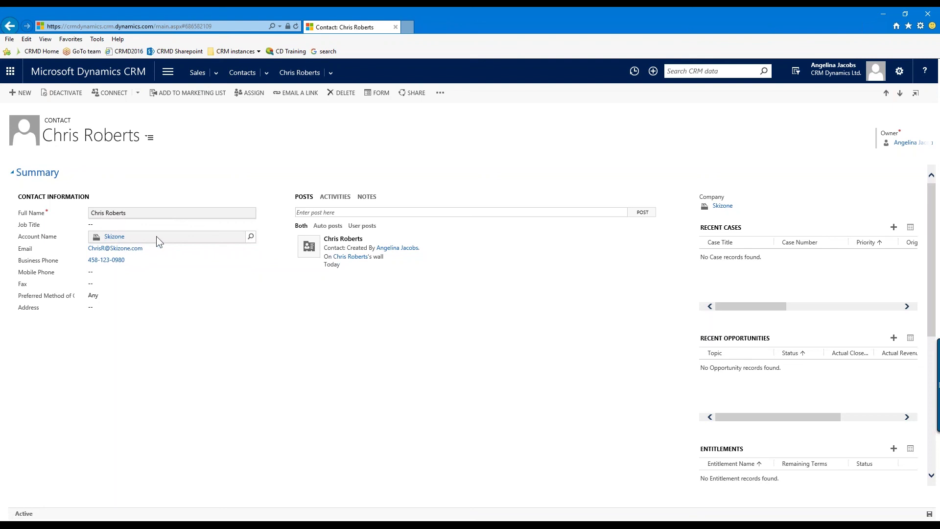
left_click(117, 241)
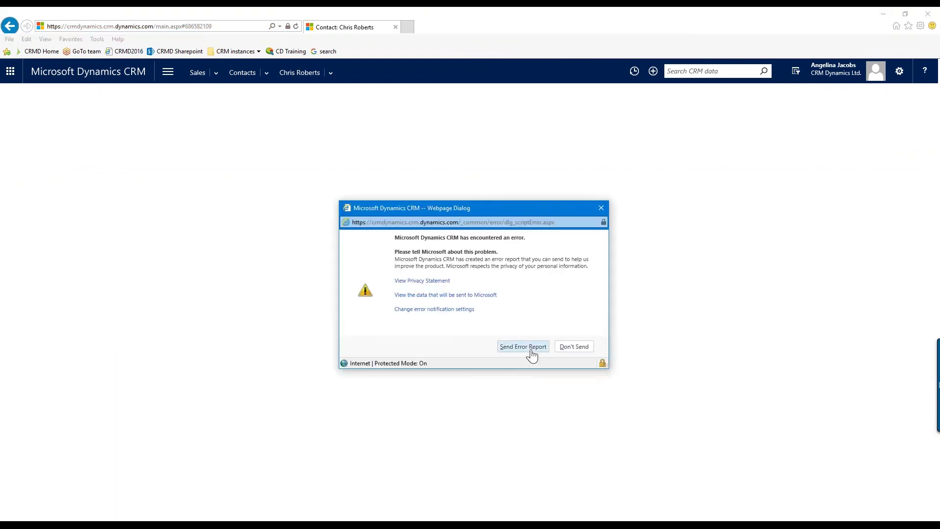
Send the error report so the Skizone account (123700) loads with its one contact
left_click(529, 349)
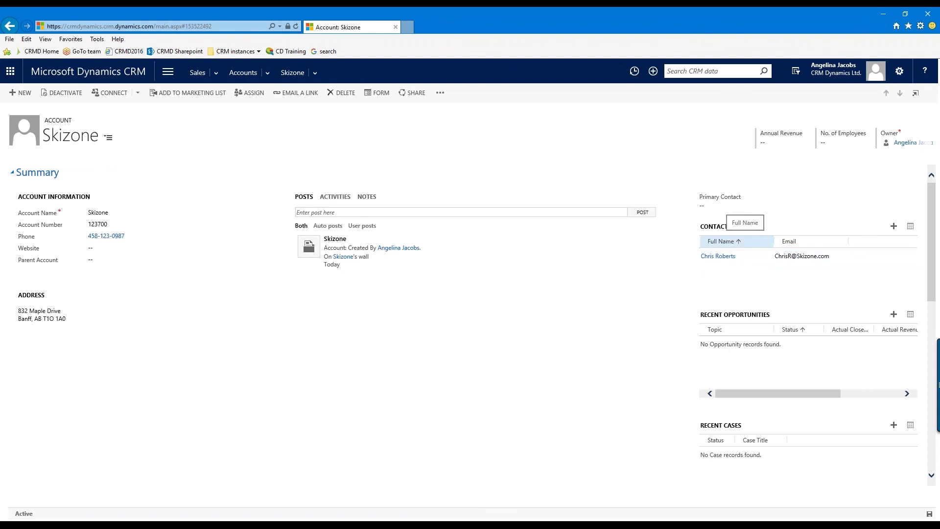
Return to Contacts and download the Contact.xlsx import template
left_click(216, 75)
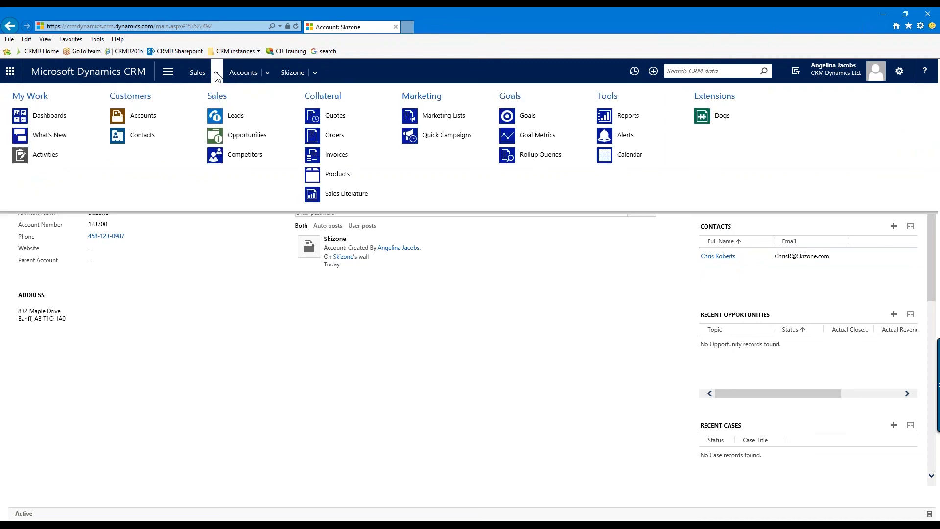
left_click(125, 138)
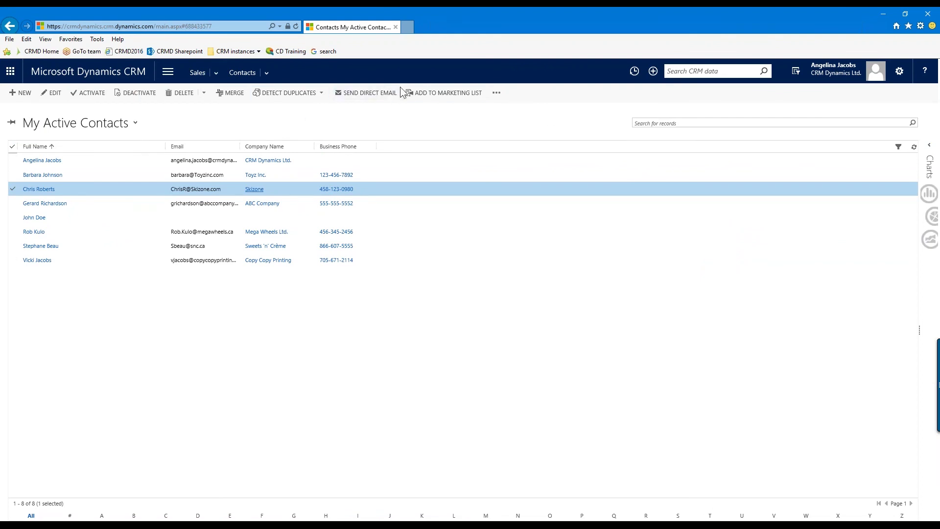
left_click(496, 94)
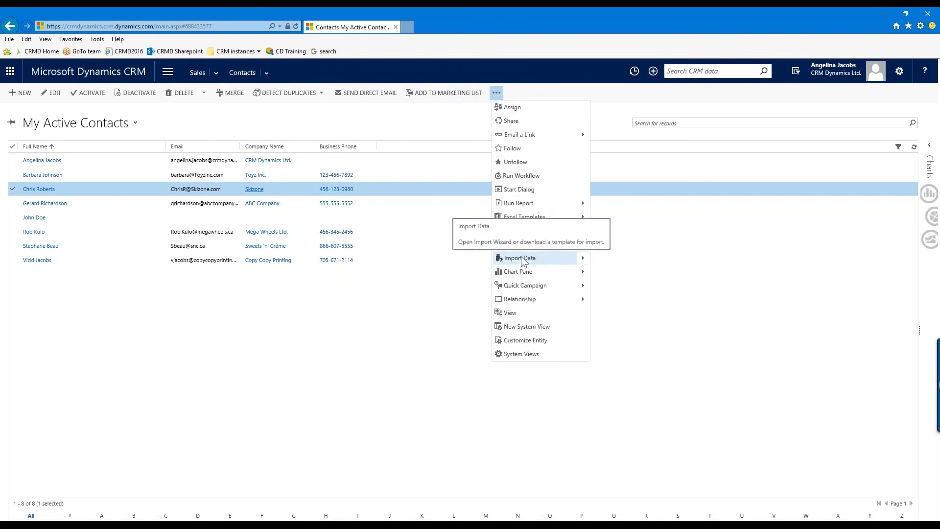
left_click(586, 264)
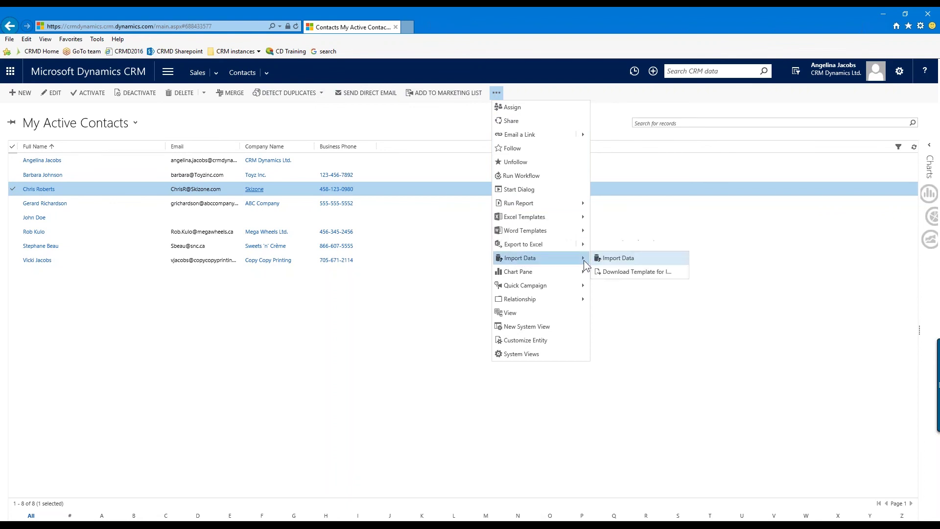
left_click(643, 272)
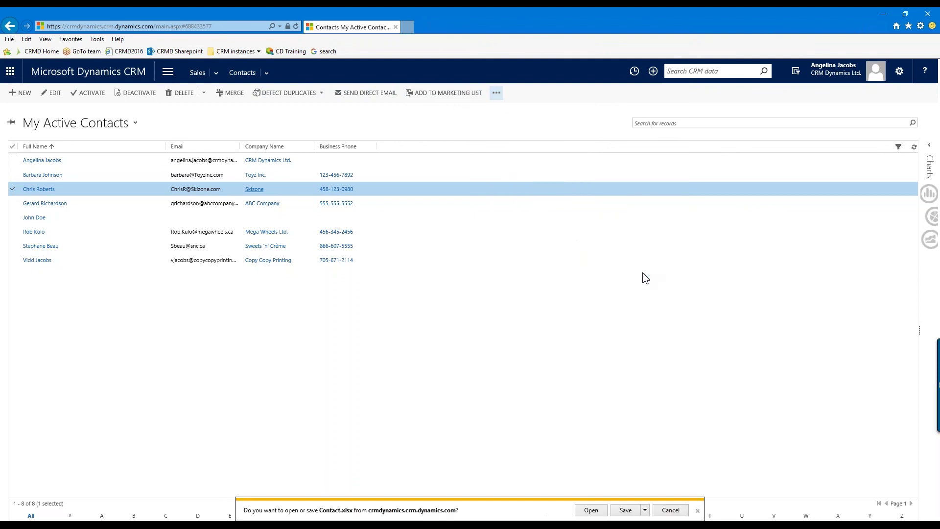
left_click(591, 511)
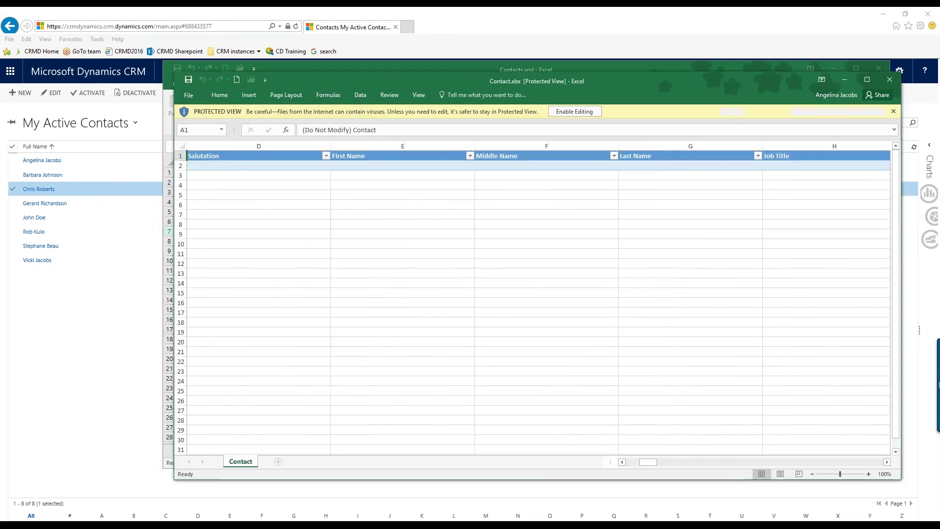
left_click(202, 153)
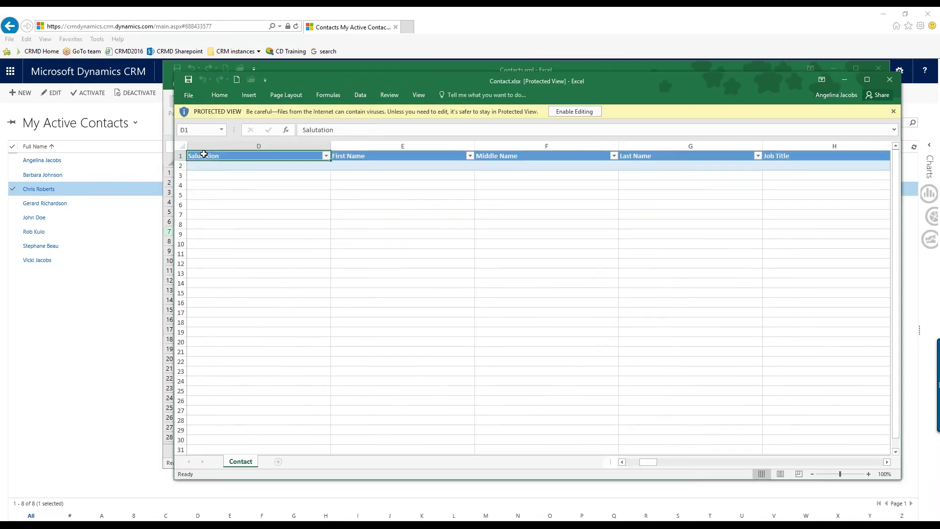
left_click(359, 155)
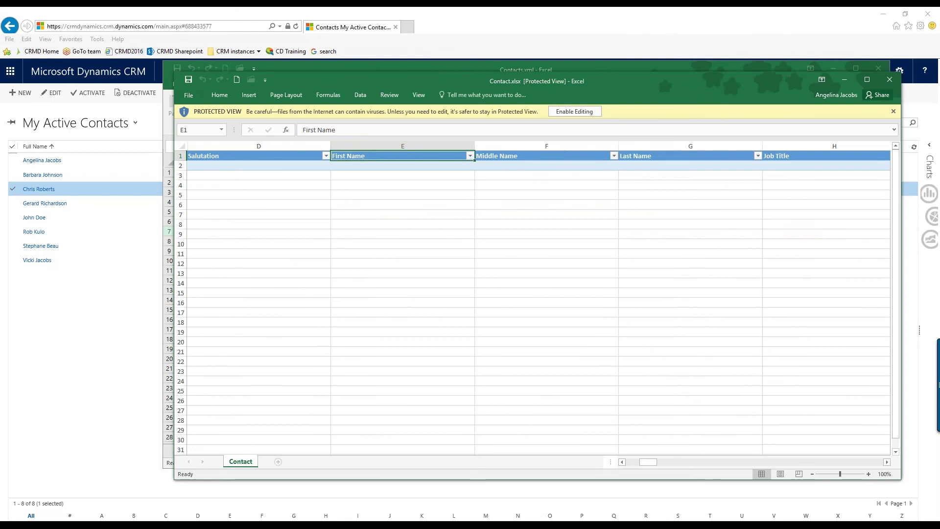
left_click(518, 157)
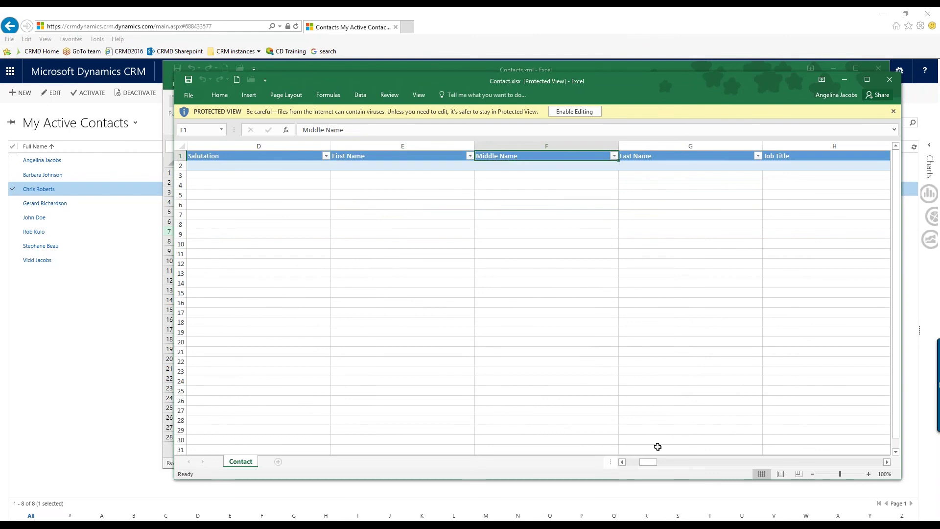
left_click_drag(647, 461, 656, 465)
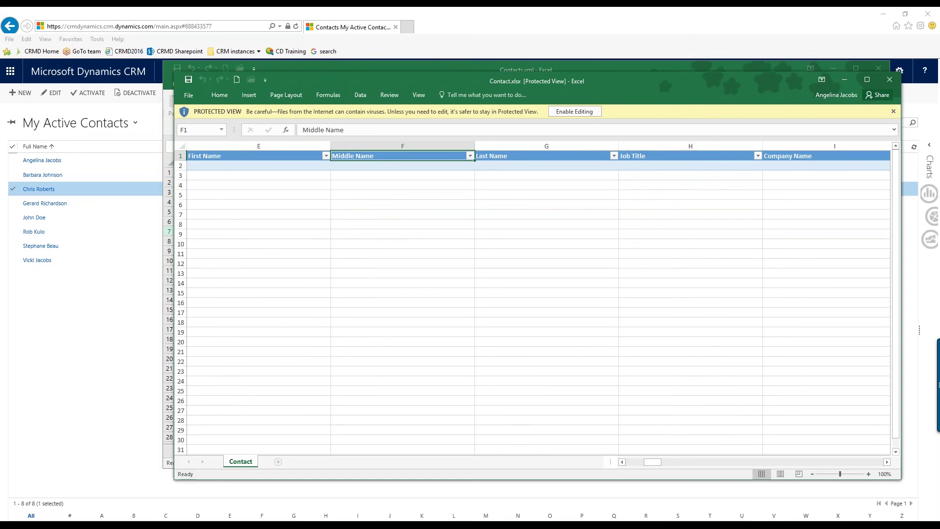
left_click_drag(656, 463, 622, 471)
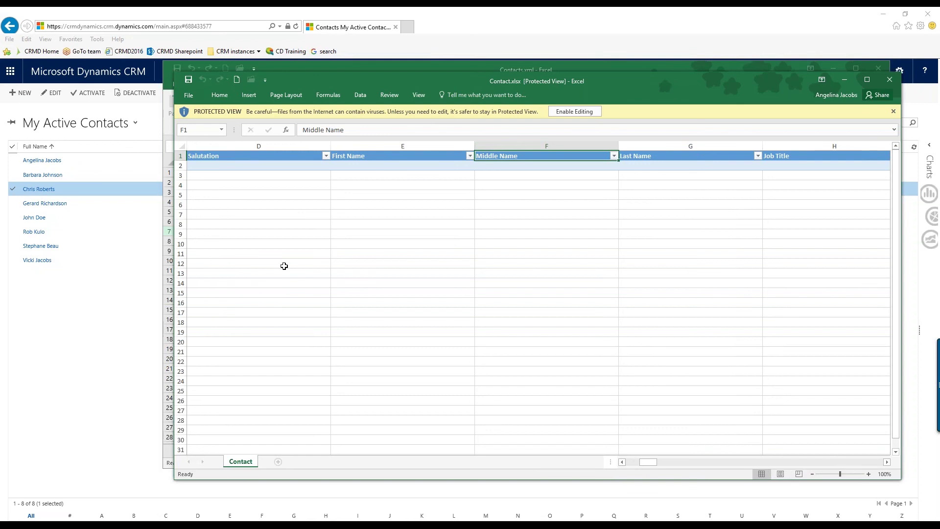
left_click(389, 155)
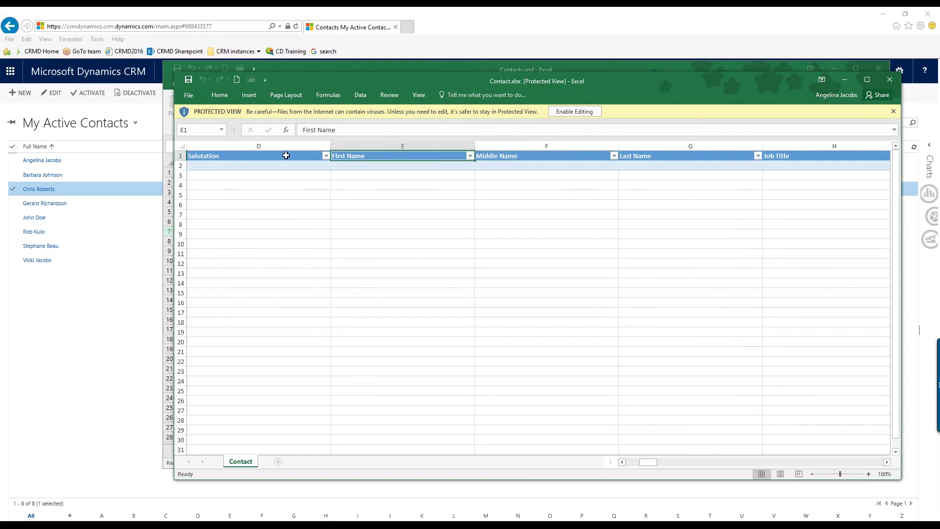
Close the Contact template, minimise Excel, and go to Settings > Data Management > Imports
left_click(890, 79)
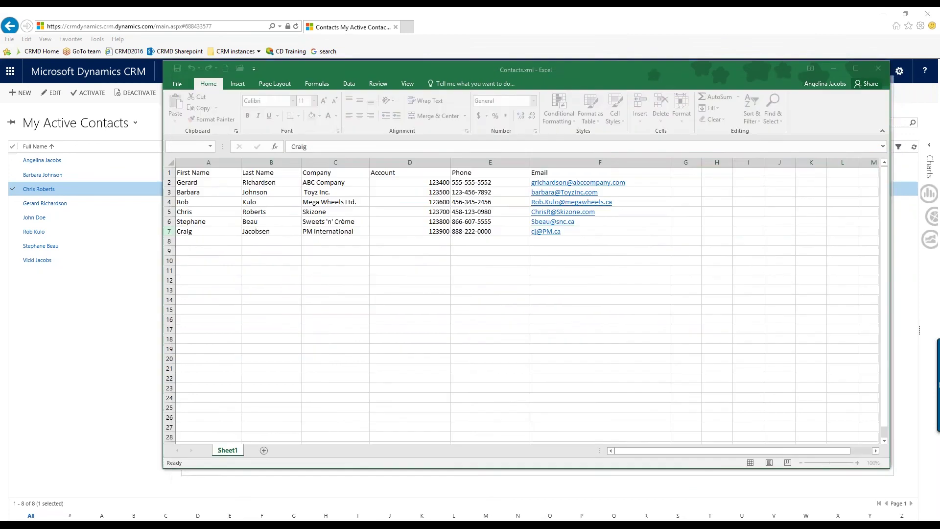
left_click(832, 69)
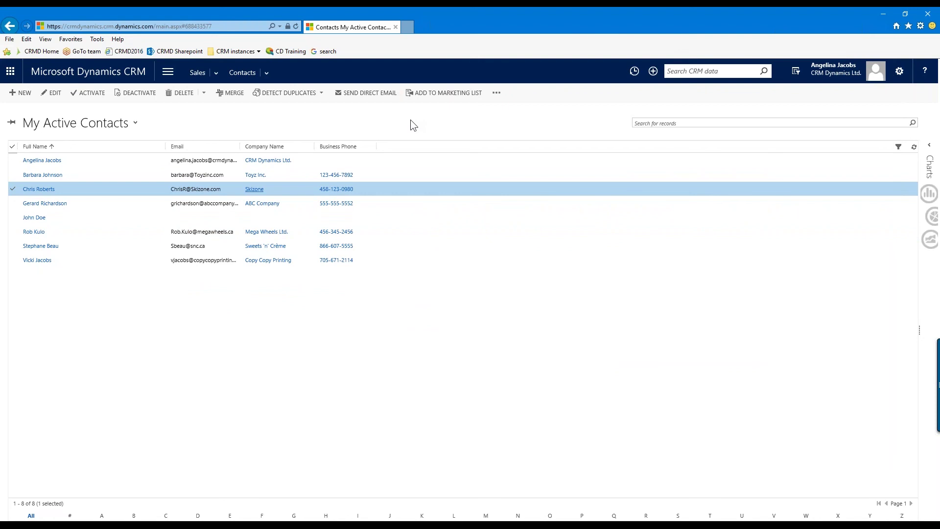
left_click(171, 76)
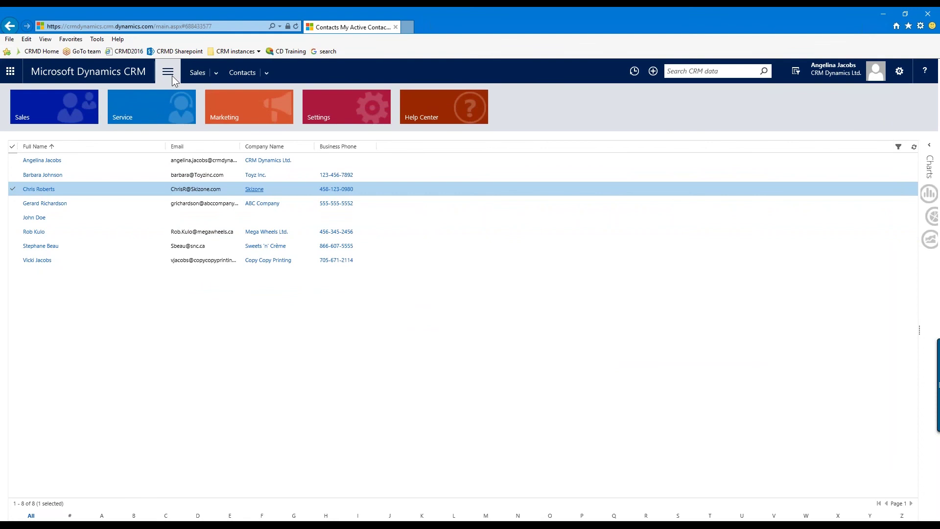
left_click(337, 102)
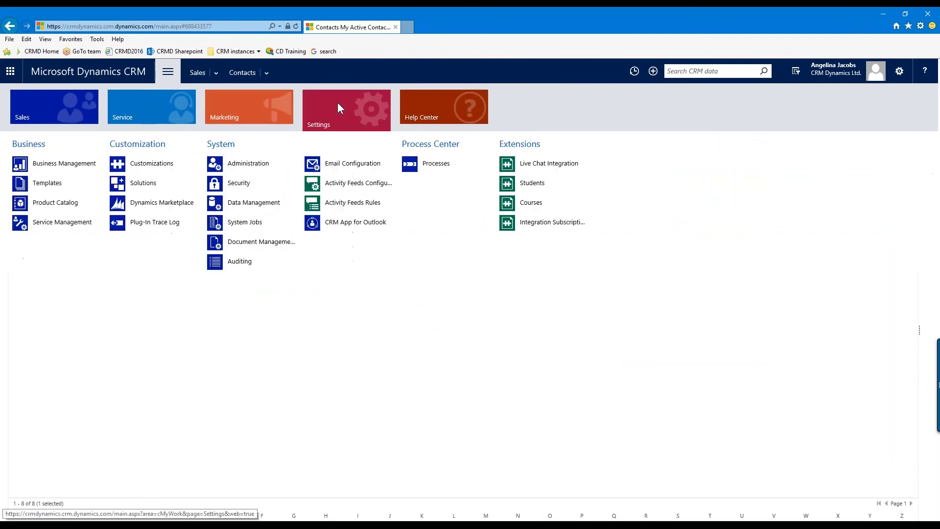
left_click(260, 204)
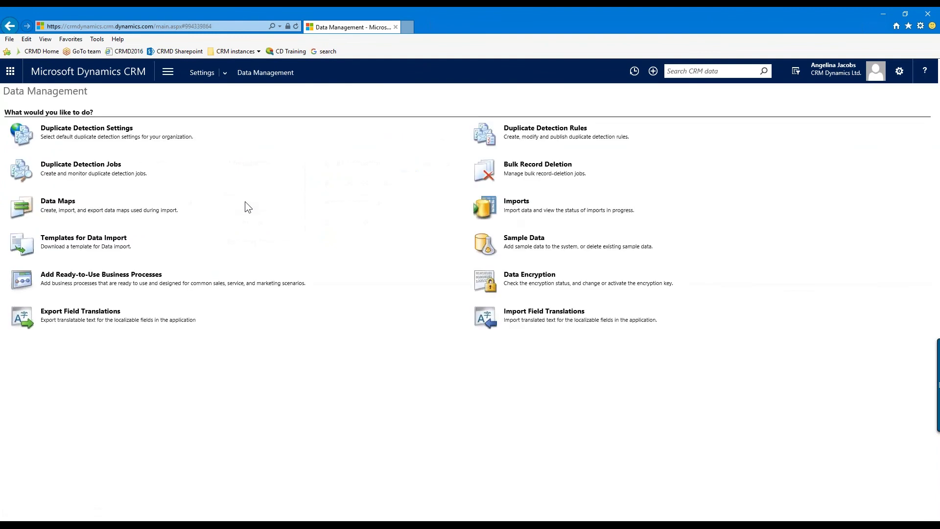
left_click(520, 208)
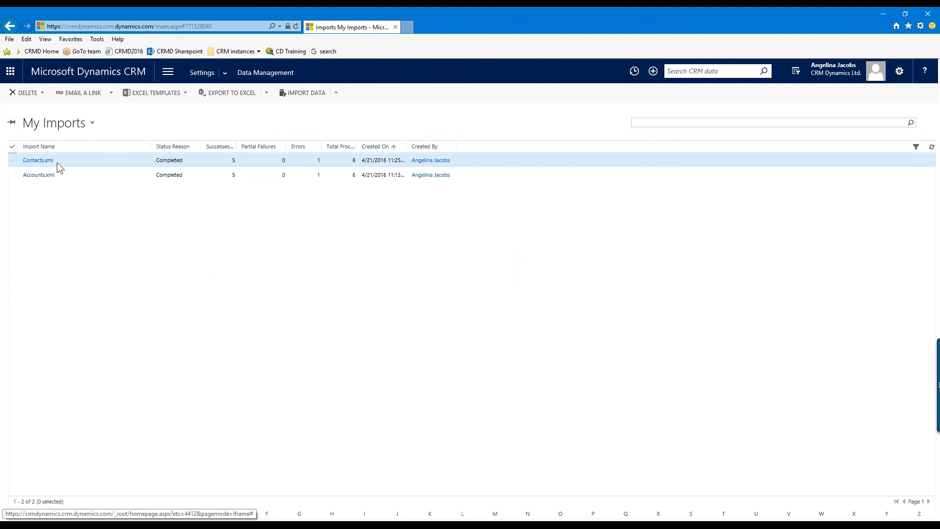
left_click(13, 164)
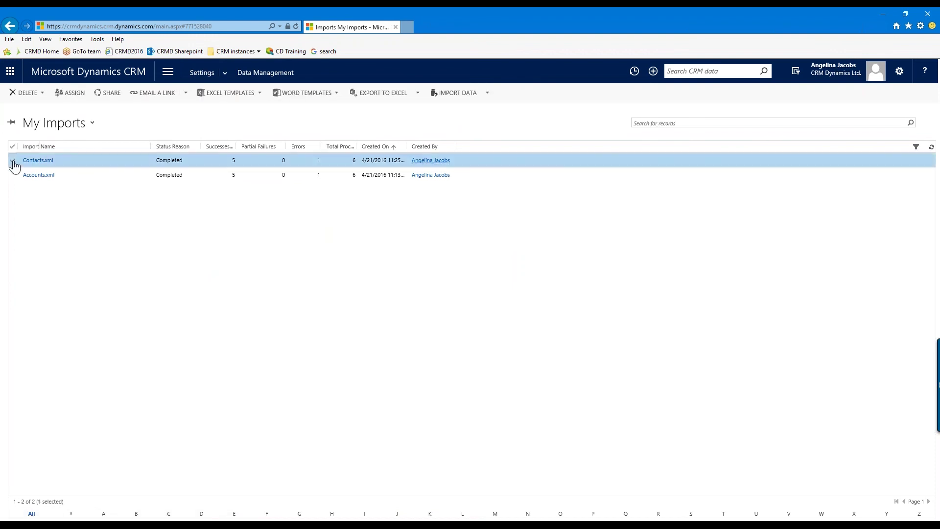
left_click(44, 92)
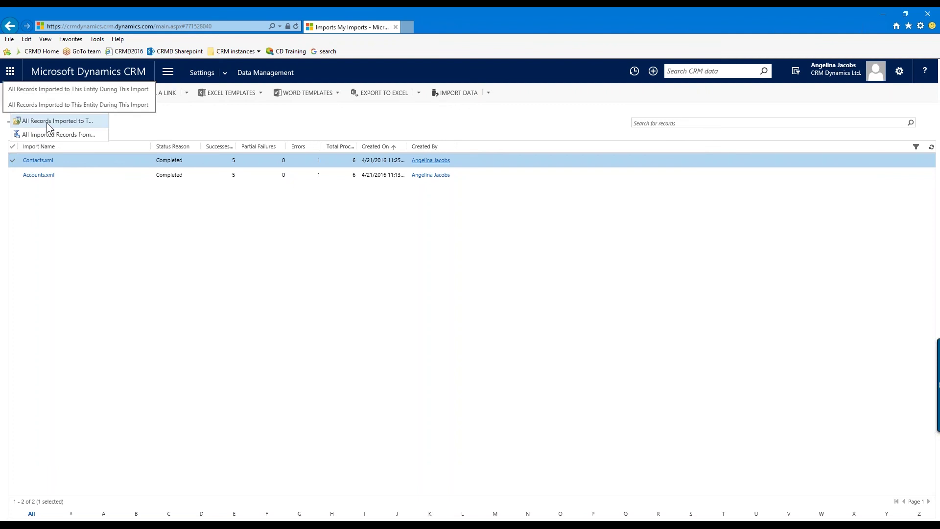
left_click(176, 126)
Go to Sales > Accounts to list the 17 active accounts and view the Export to Excel options
left_click(168, 74)
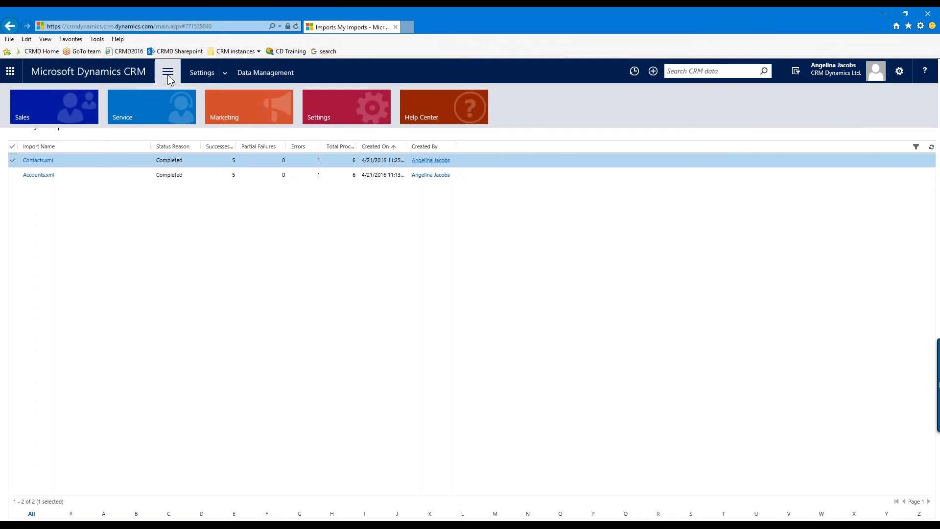
left_click(75, 103)
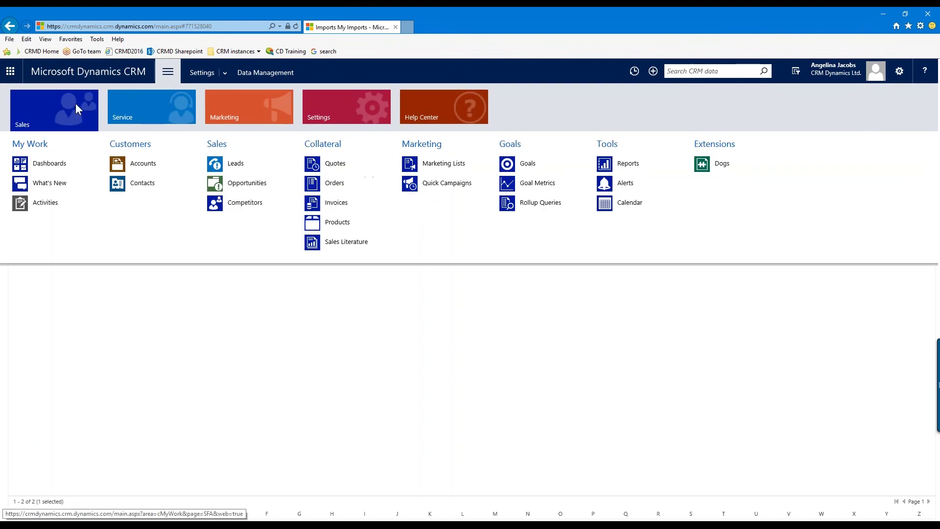
left_click(156, 166)
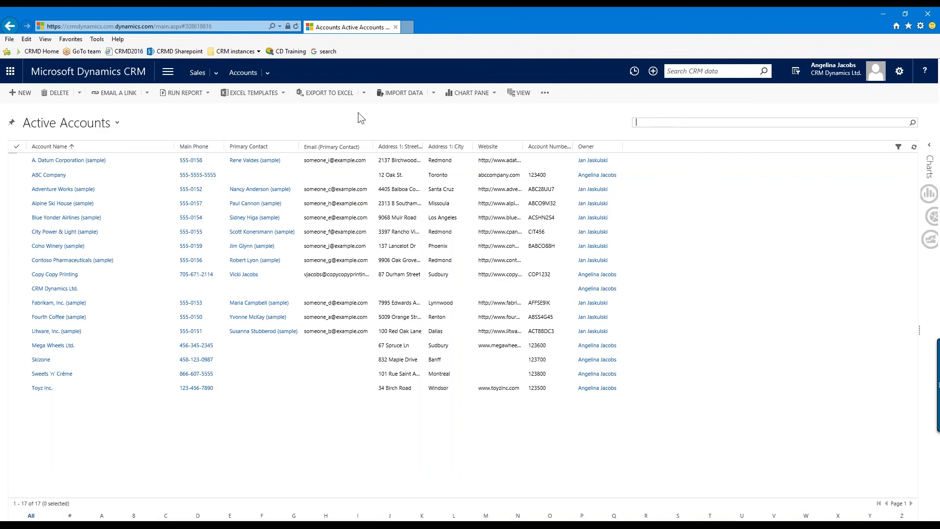
left_click(343, 90)
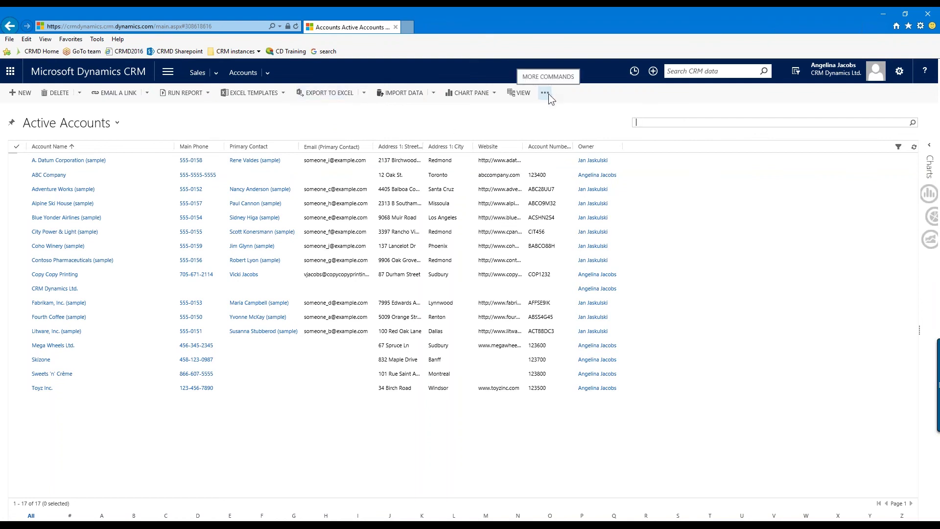
left_click(364, 94)
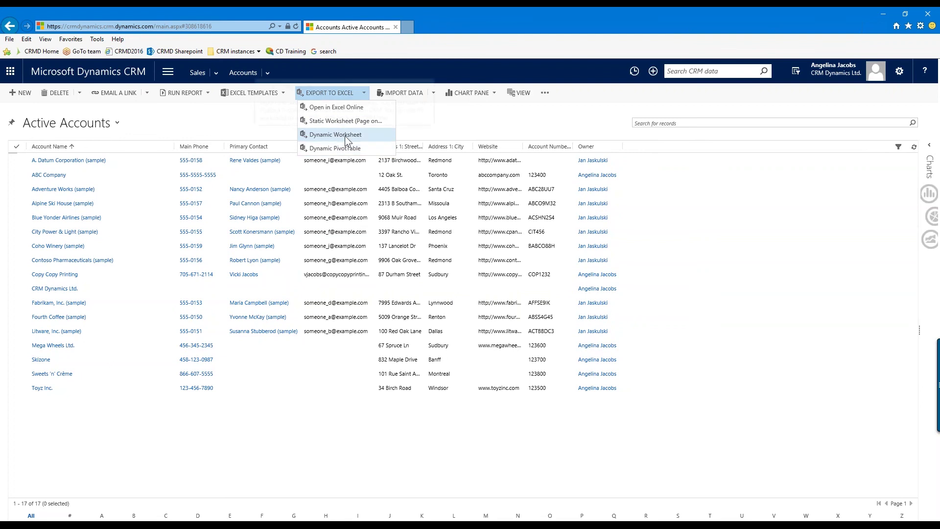
Export the current page of Active Accounts to Excel as a static worksheet, Active Accounts.xlsx
left_click(469, 127)
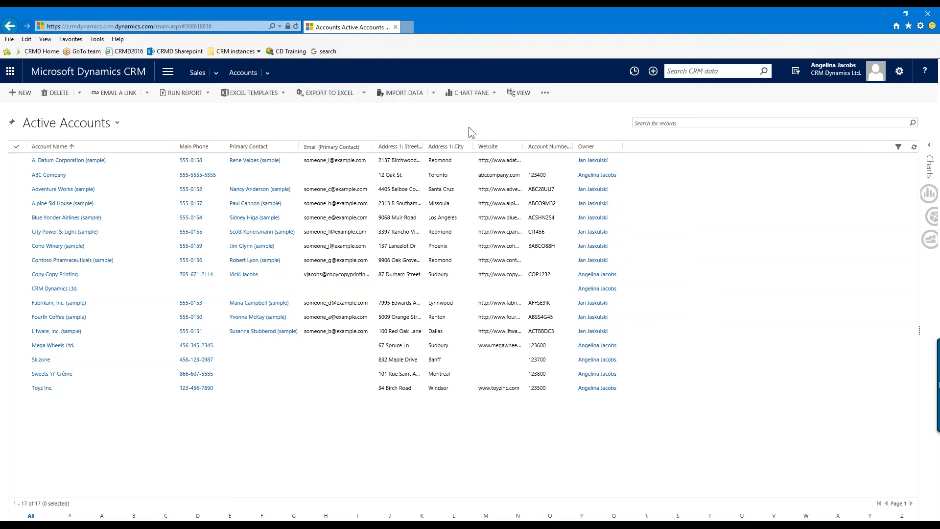
left_click(365, 92)
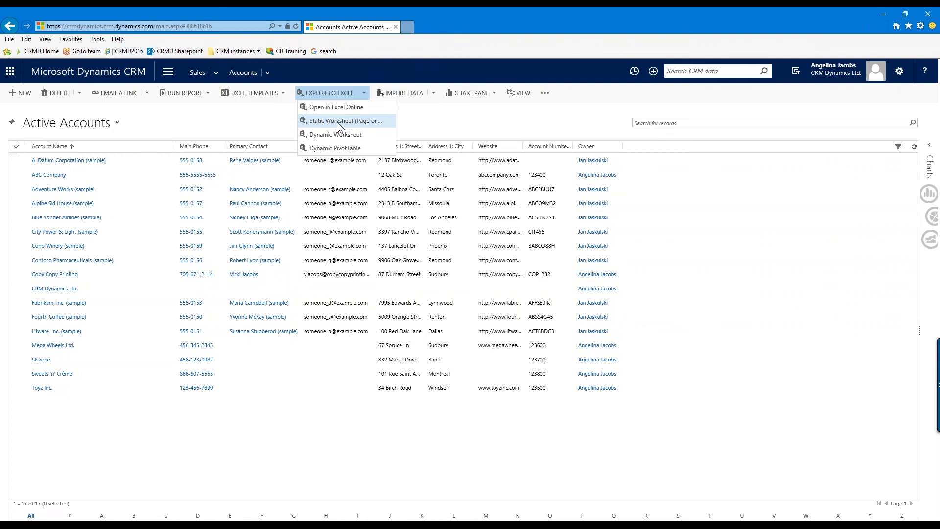
left_click(351, 120)
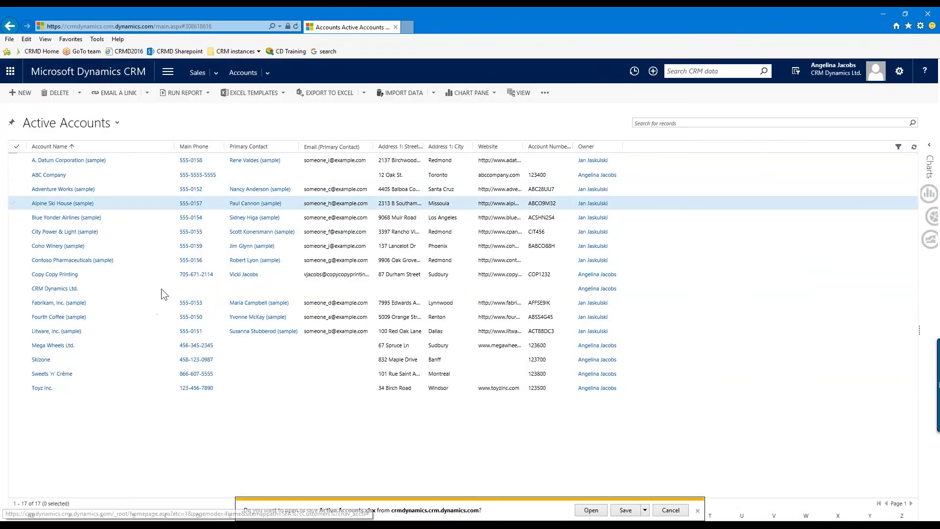
Open Active Accounts.xlsx to review its 17 accounts, close it, and return to the CRM list
left_click(591, 510)
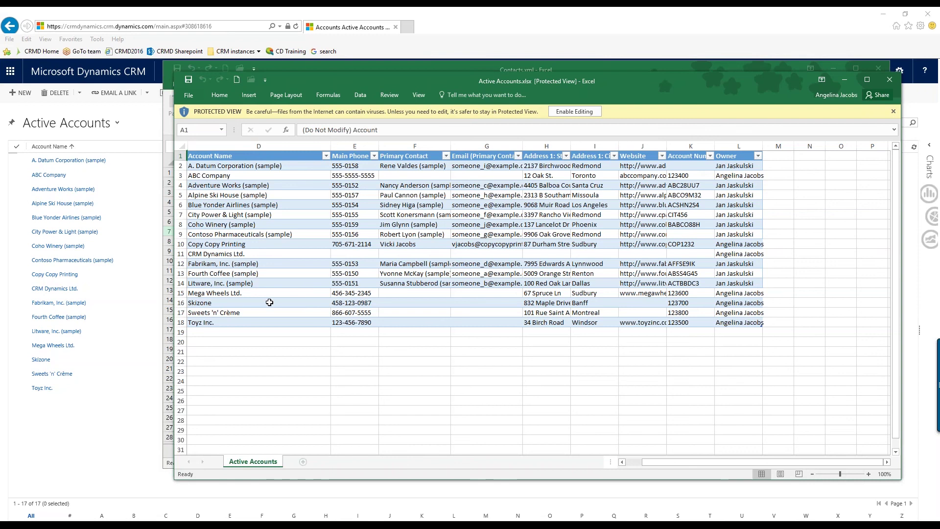
left_click(890, 83)
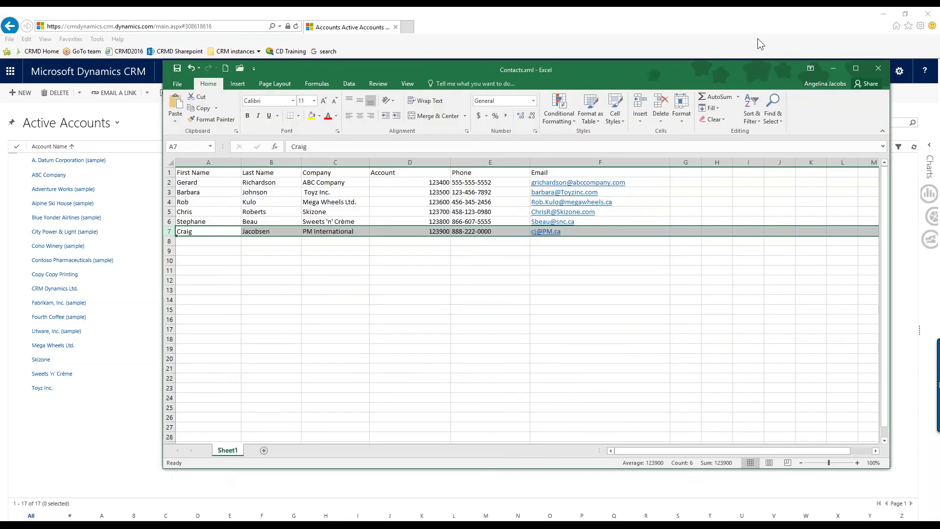
left_click(757, 37)
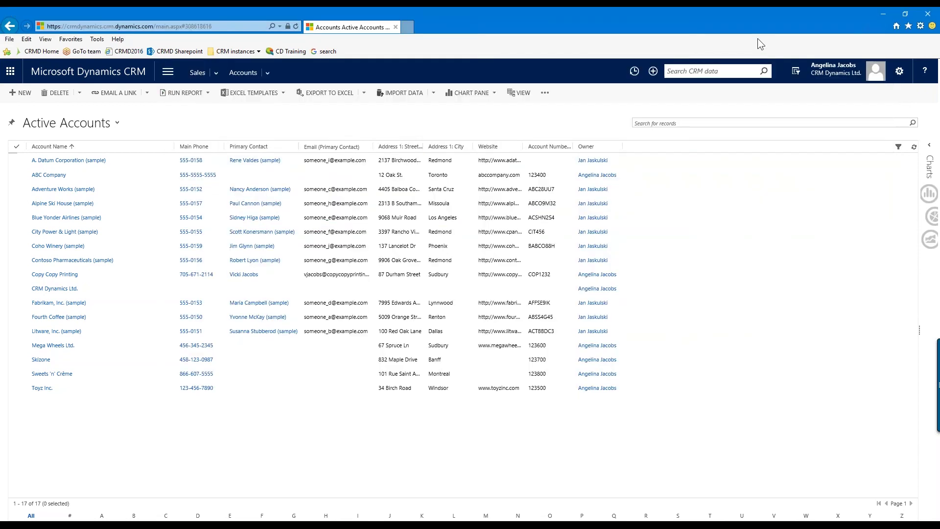
Open Advanced Find, move and enlarge its window, and show the 17 active account results
left_click(795, 70)
left_click_drag(612, 117, 525, 95)
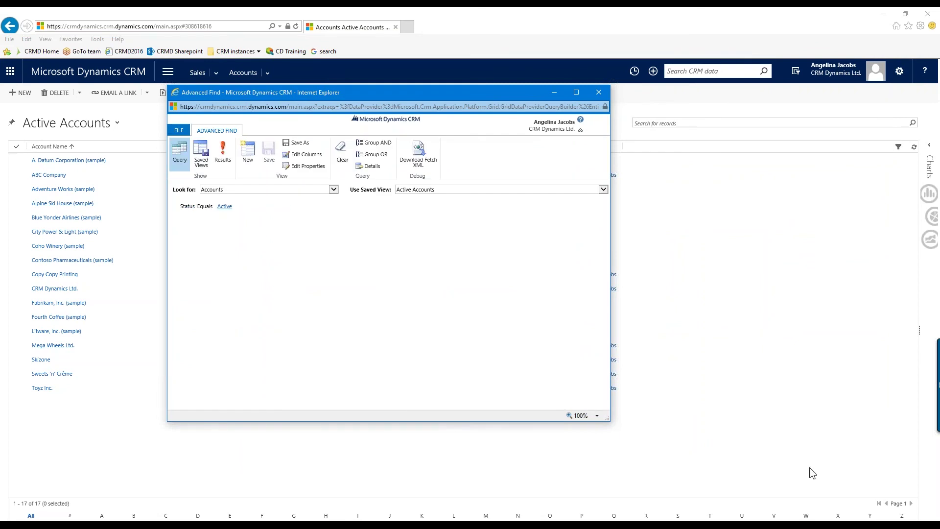
left_click_drag(608, 419, 852, 490)
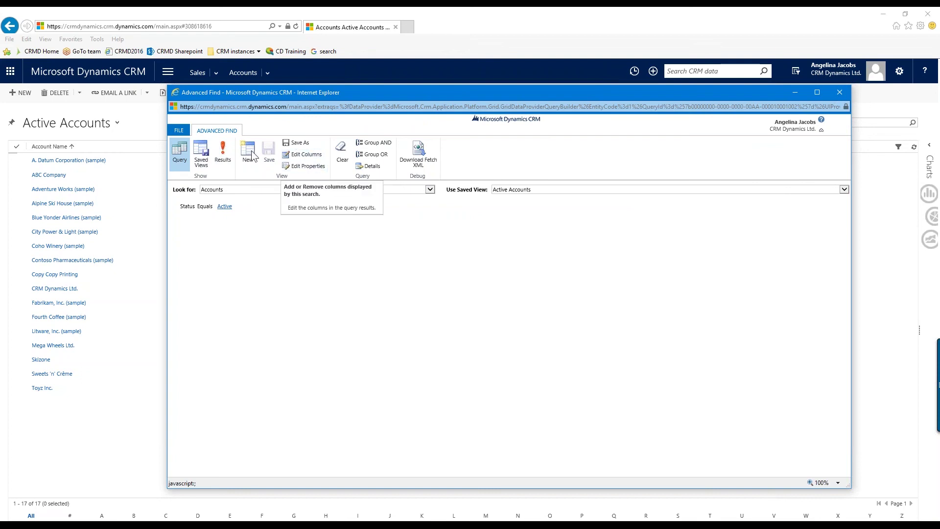
left_click(222, 153)
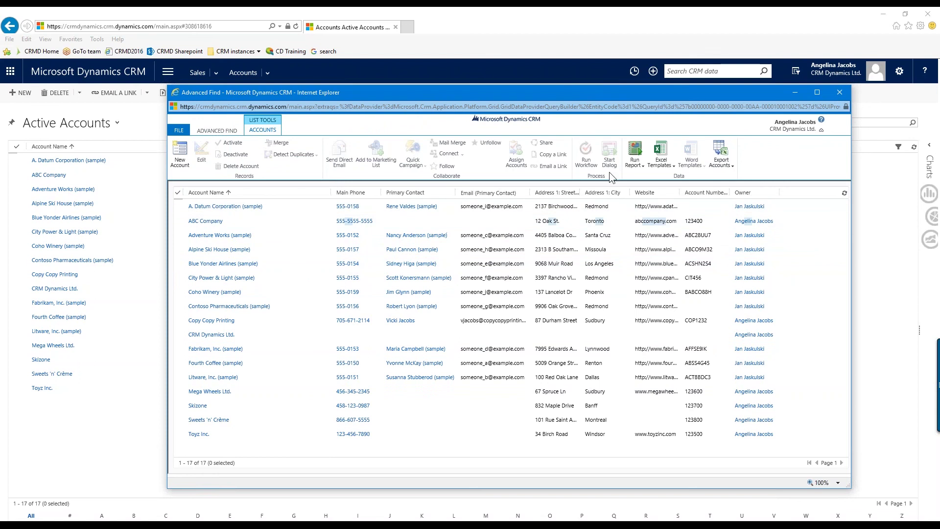
Export the Advanced Find account results as a static worksheet (page only)
left_click(732, 166)
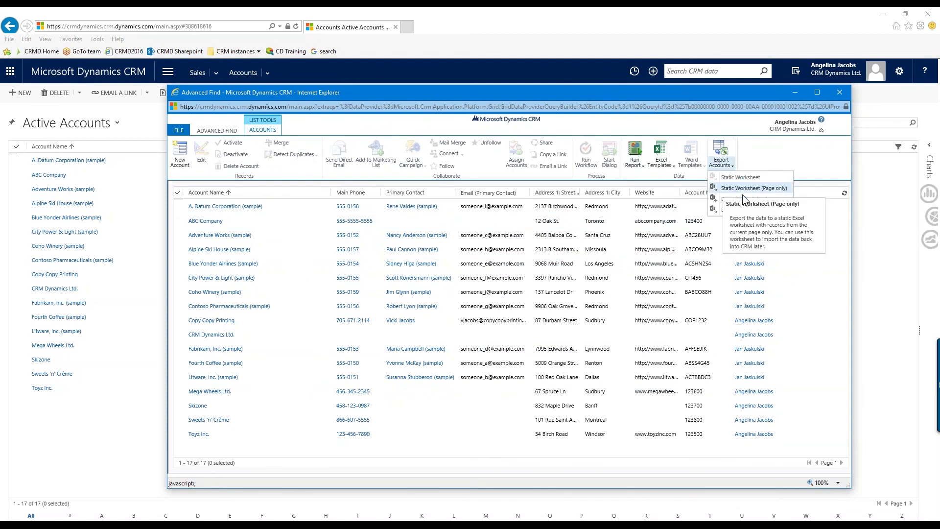
left_click(759, 157)
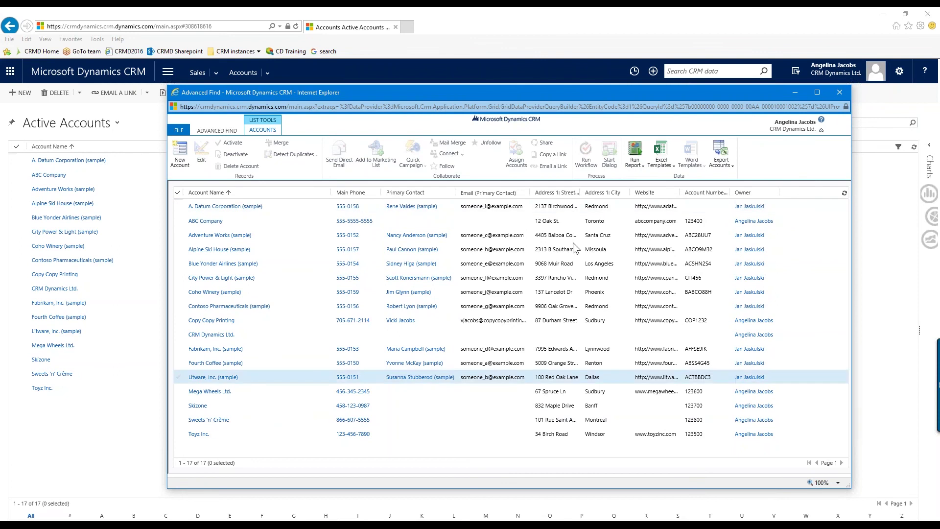
left_click(730, 162)
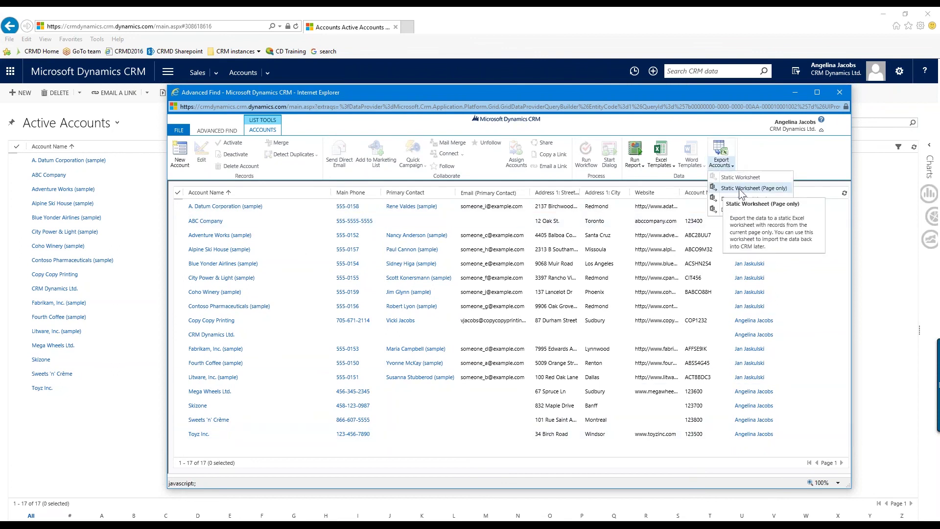
left_click(736, 189)
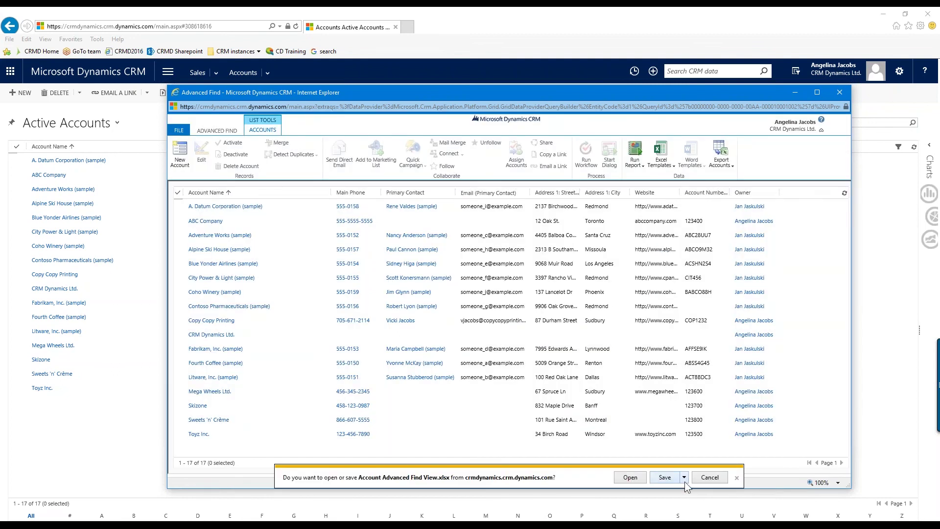
Save the export as Account Advanced Find View.xlsx on the Desktop and open it
left_click(685, 480)
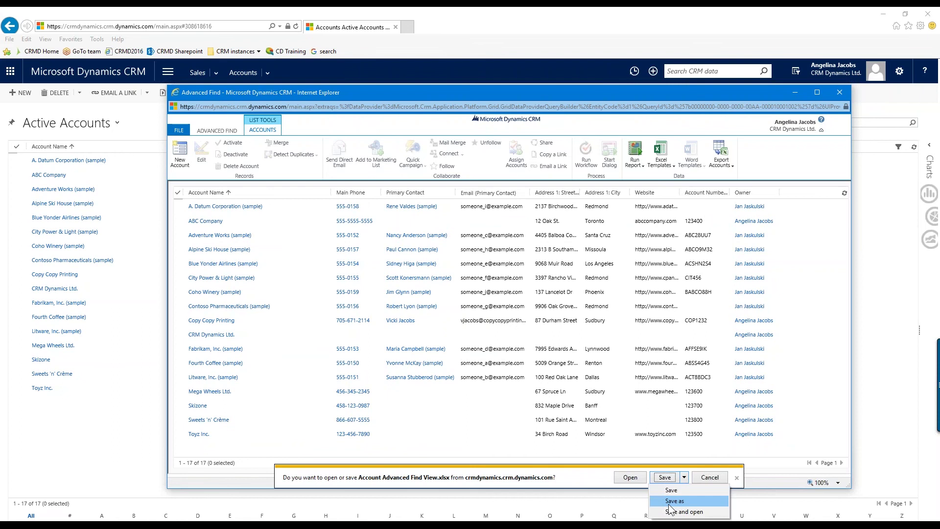
left_click(688, 501)
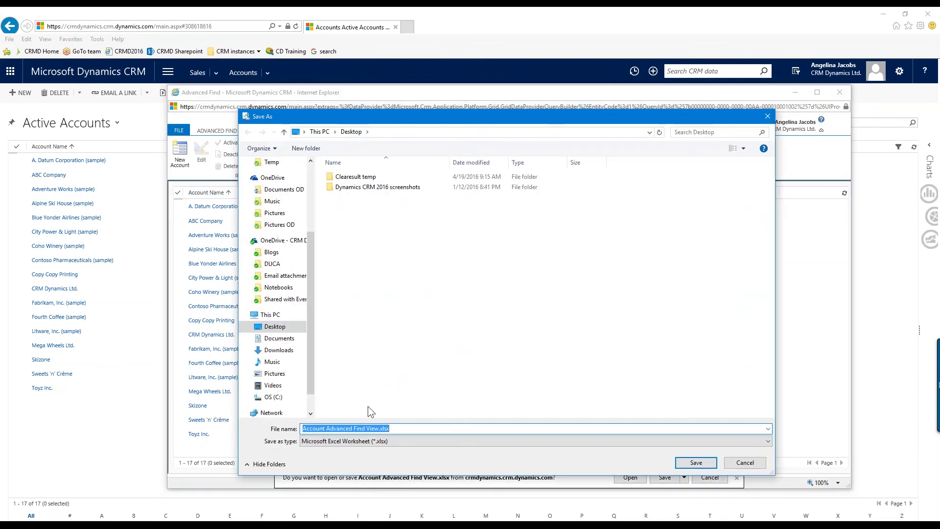
left_click(696, 463)
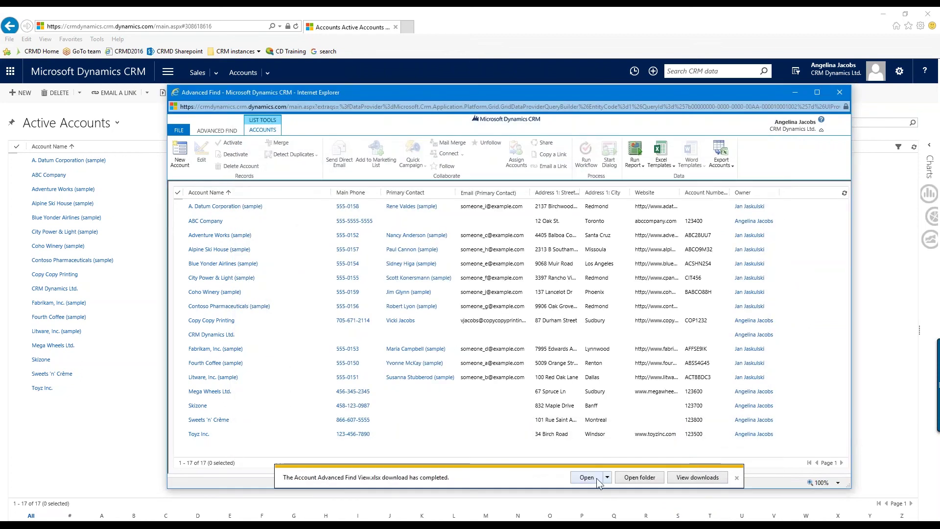
left_click(597, 477)
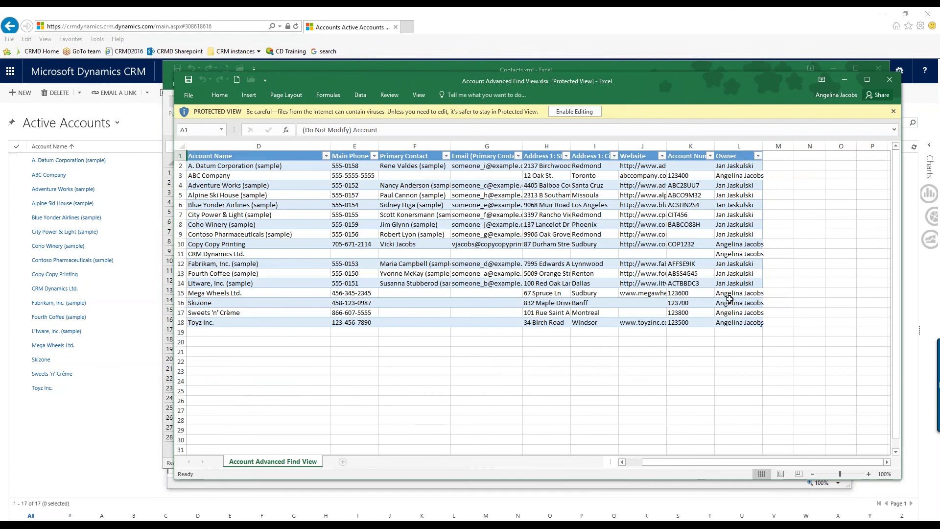
Enable editing and set Toyz Inc.'s owner in cell L18 to the AutoComplete-suggested user
left_click(739, 323)
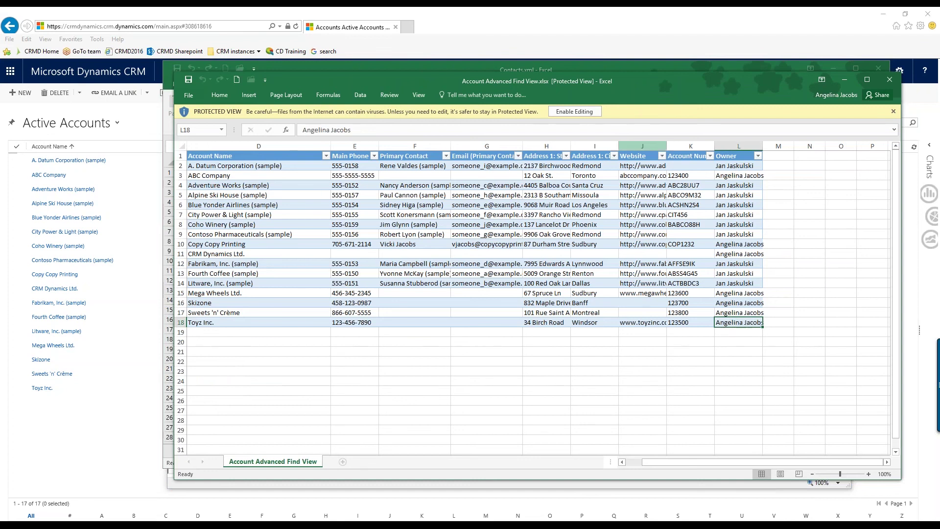
left_click(590, 111)
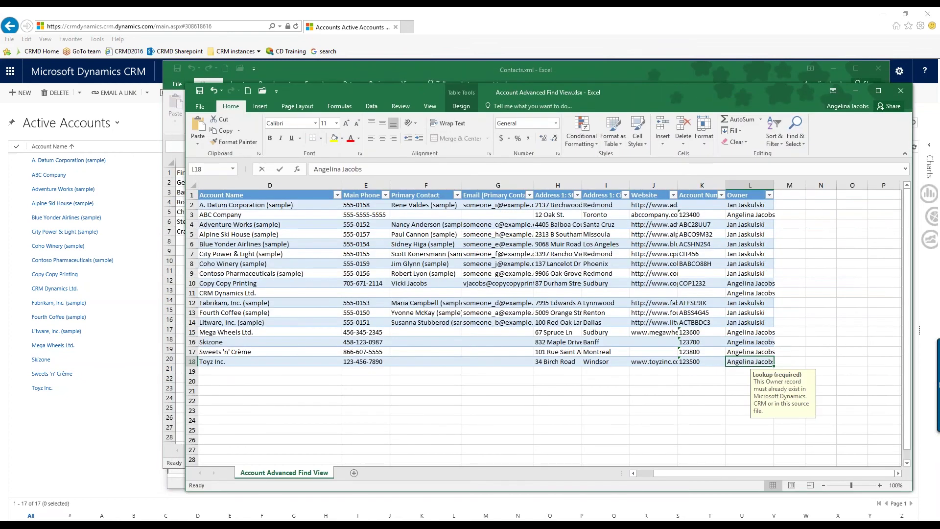
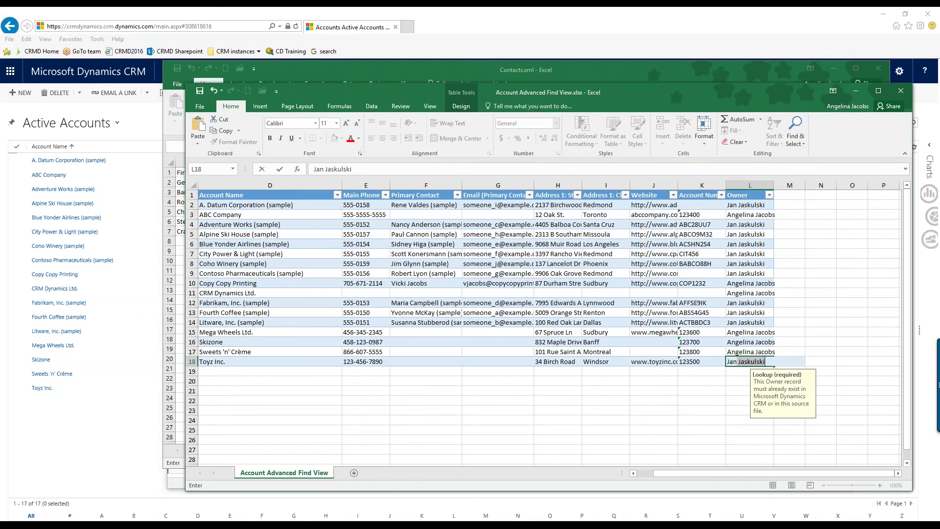
left_click(789, 353)
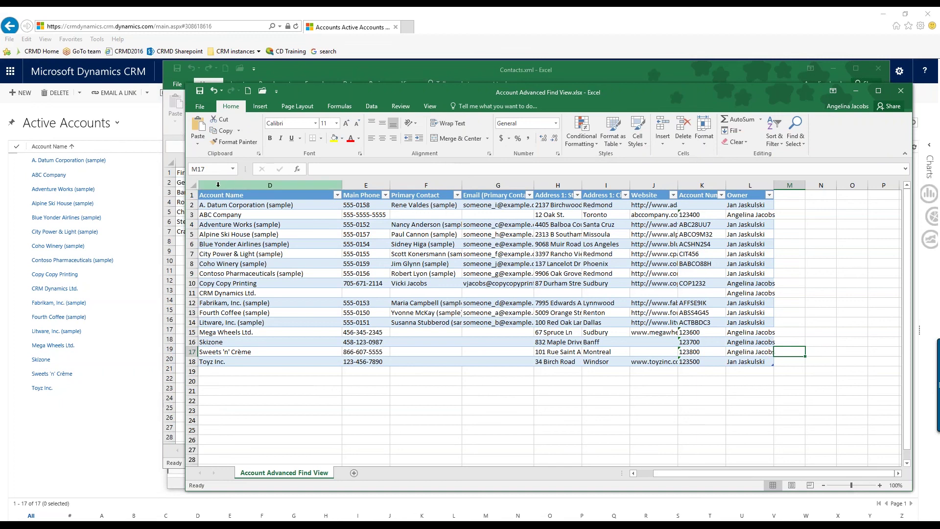
left_click(218, 184)
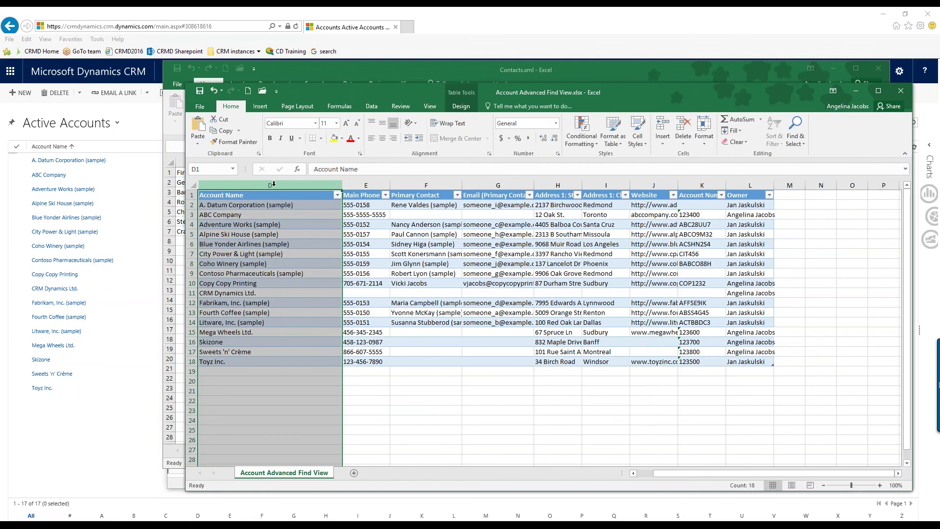
right_click(203, 185)
key("Escape")
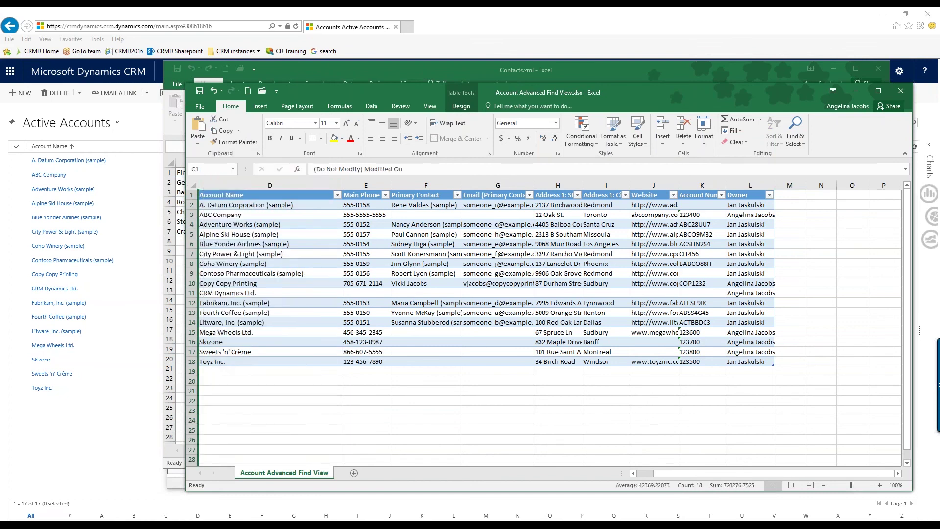
left_click(194, 185)
right_click(194, 185)
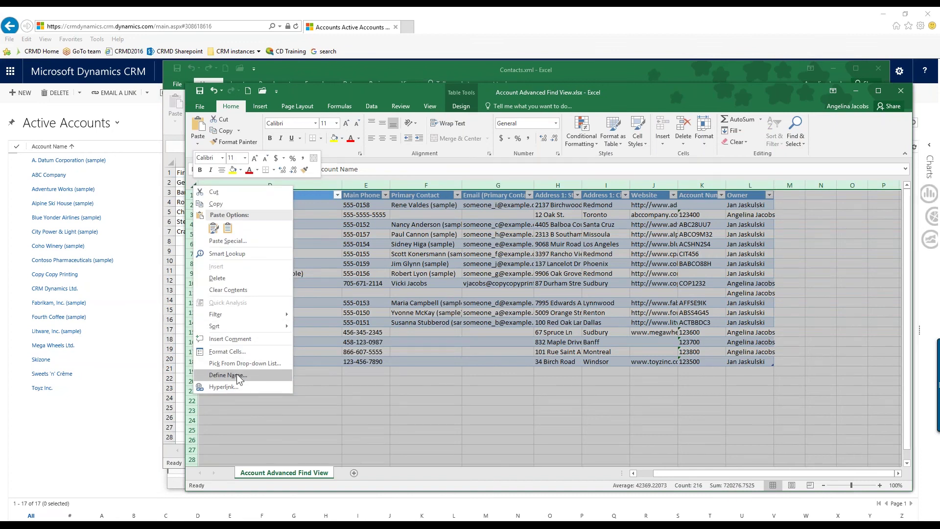
key("Escape")
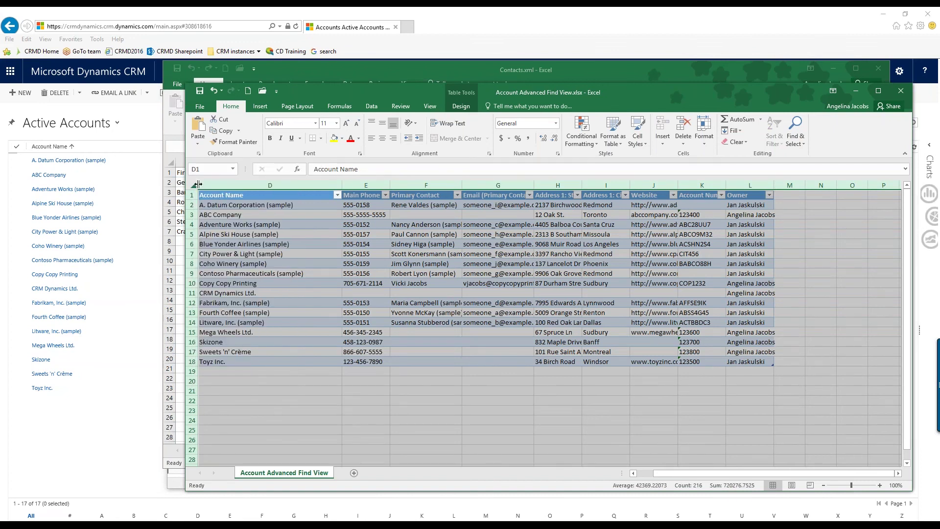
right_click(209, 186)
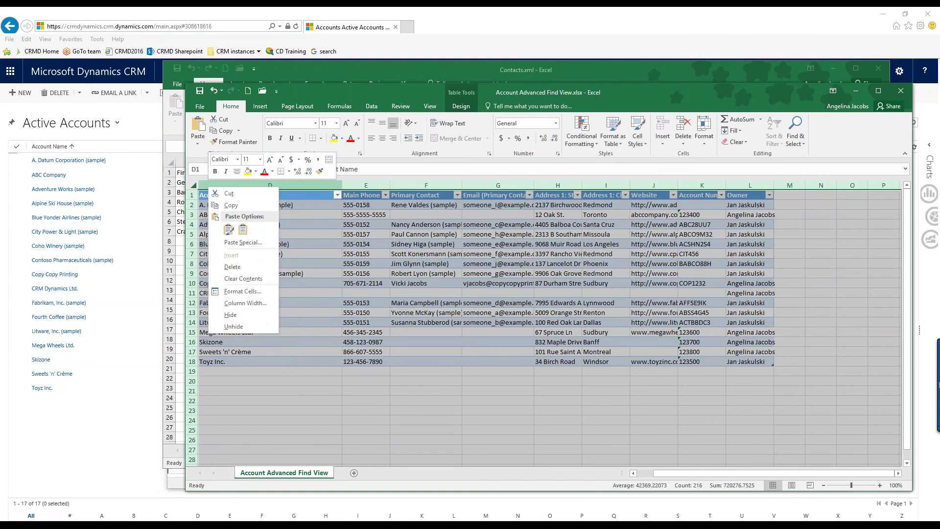
left_click(233, 326)
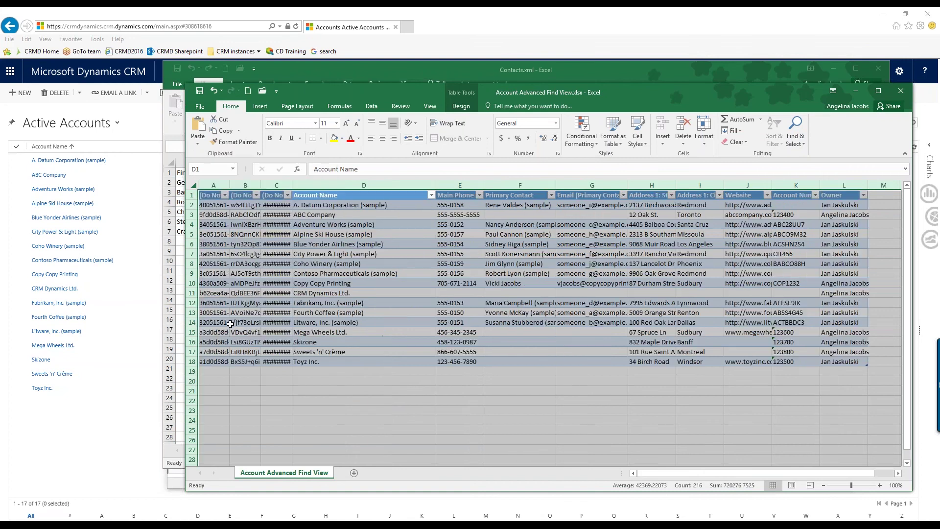
left_click(276, 371)
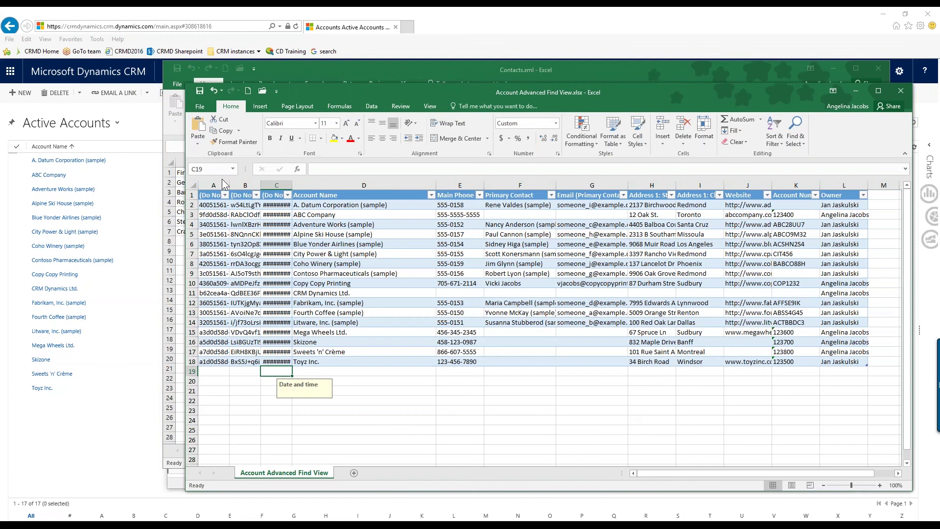
left_click_drag(229, 185, 402, 184)
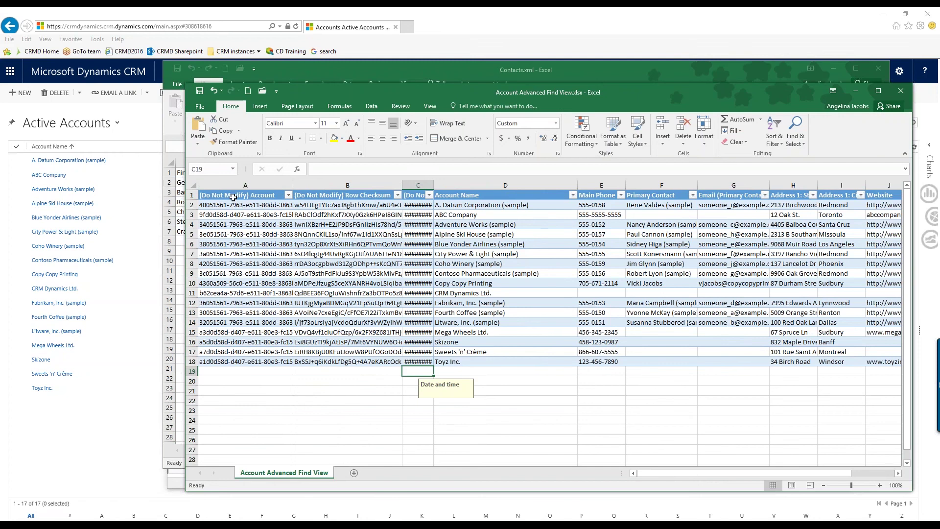
left_click(422, 200)
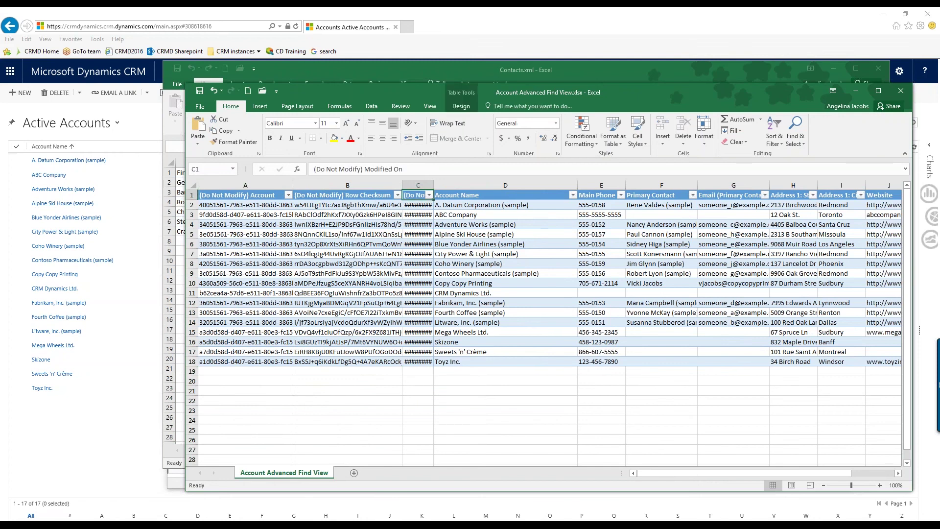
left_click_drag(433, 186, 488, 185)
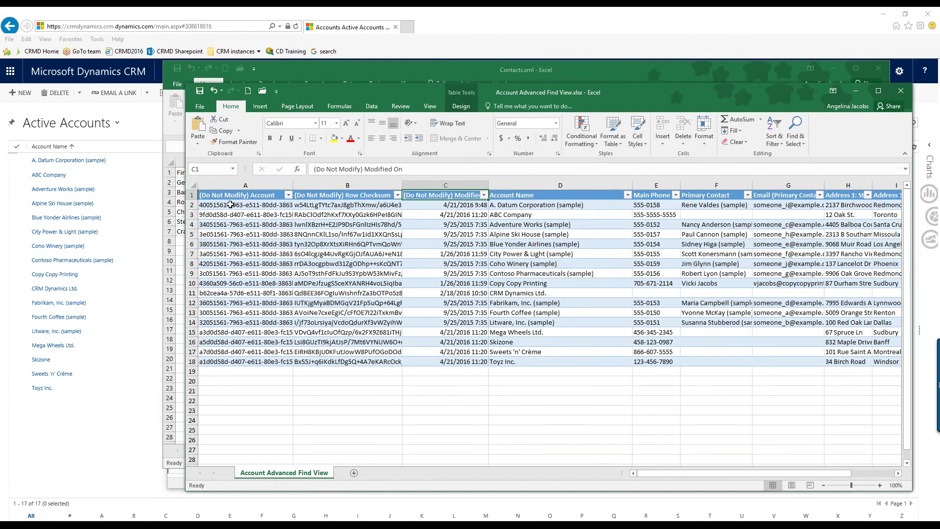
left_click(230, 205)
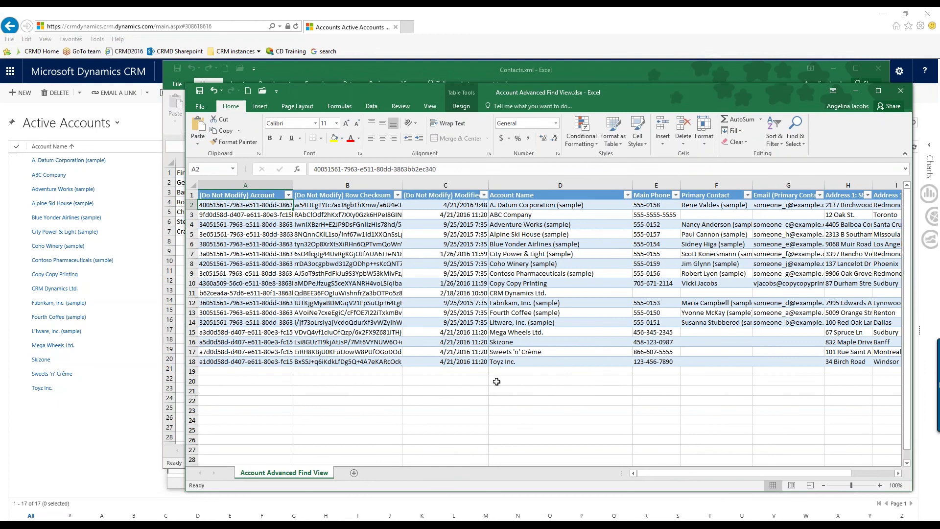
left_click(550, 363)
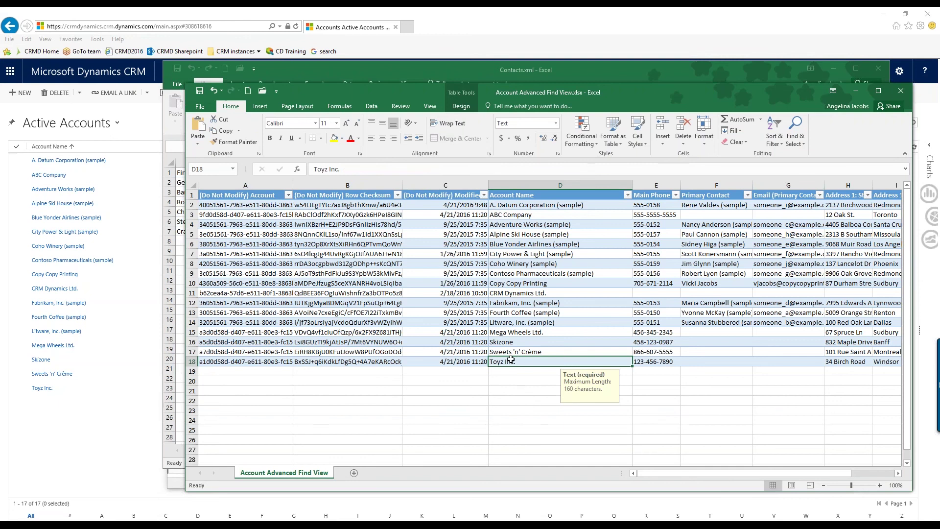
left_click(237, 363)
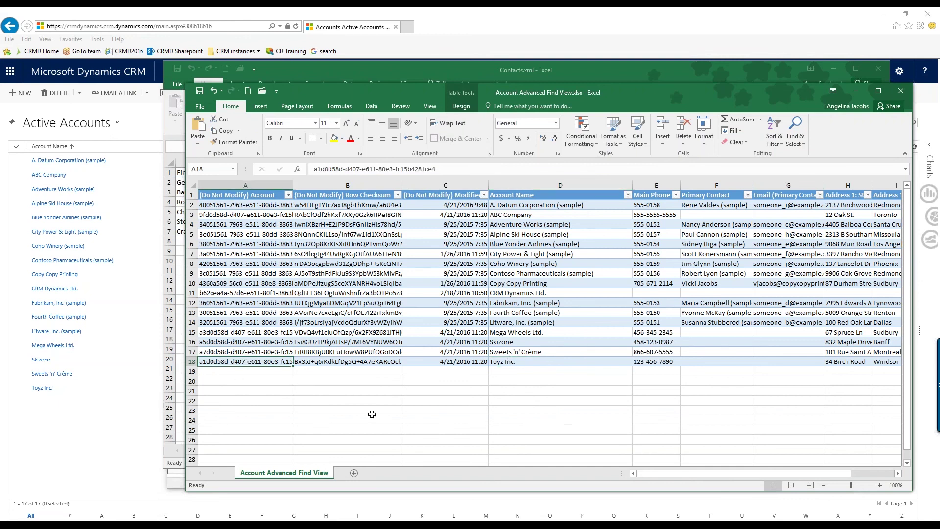
left_click(319, 410)
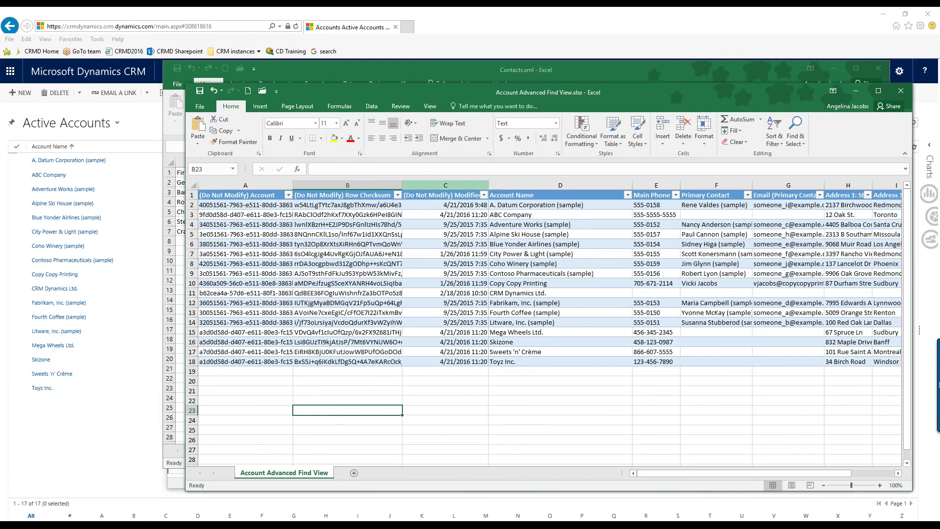
left_click_drag(413, 185, 265, 182)
right_click(265, 183)
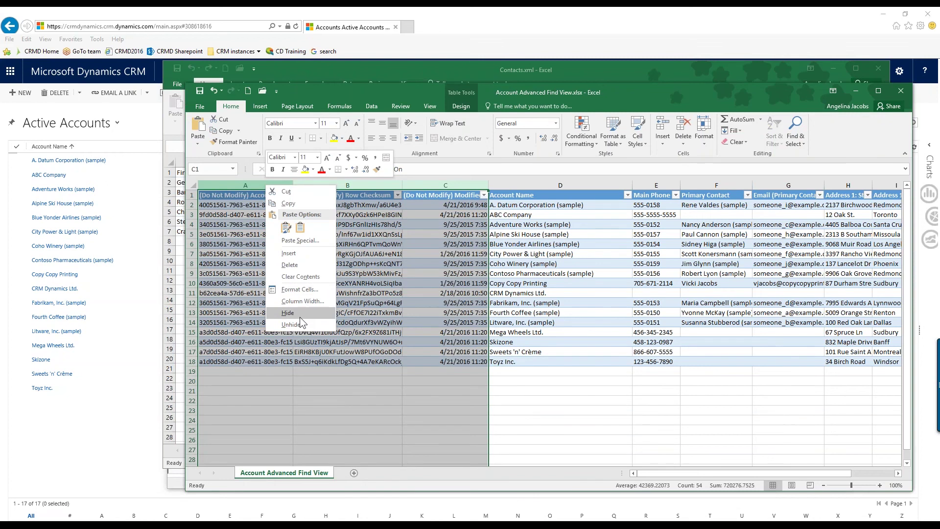
left_click(299, 316)
left_click(299, 373)
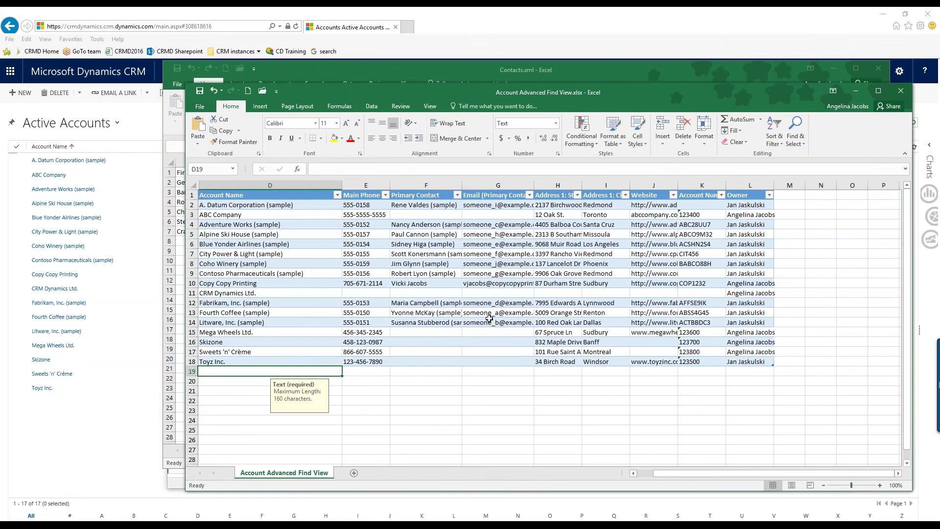
Save and close the accounts workbook, then advance the slideshow to the supported file formats slide
left_click(901, 91)
left_click(423, 337)
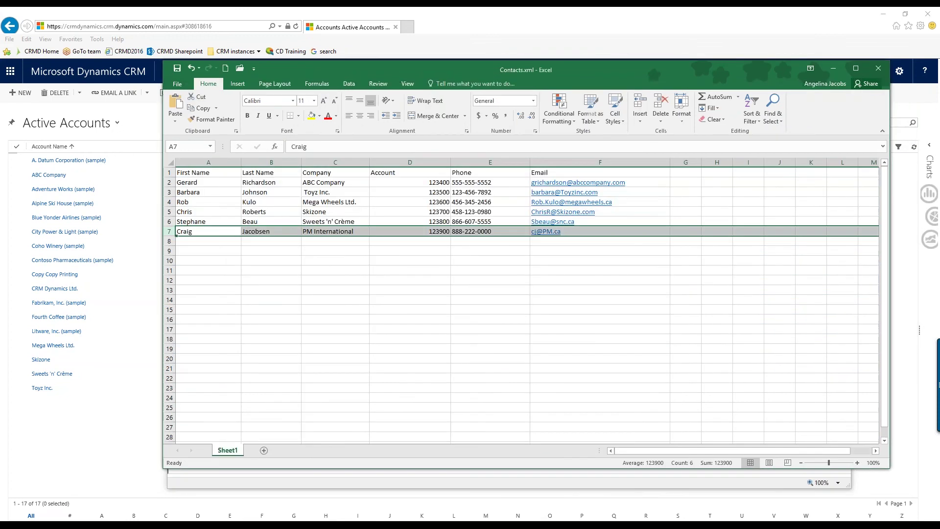
left_click(87, 464)
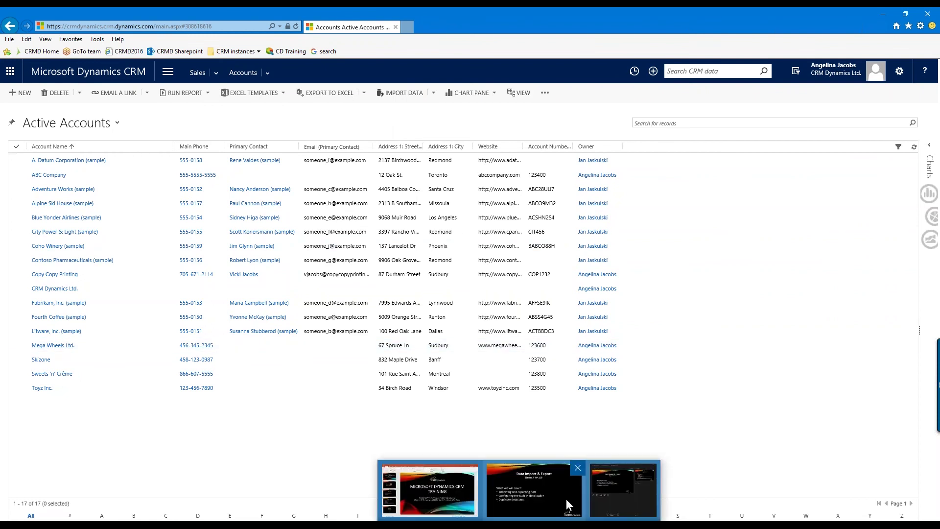
left_click(522, 485)
key("Right")
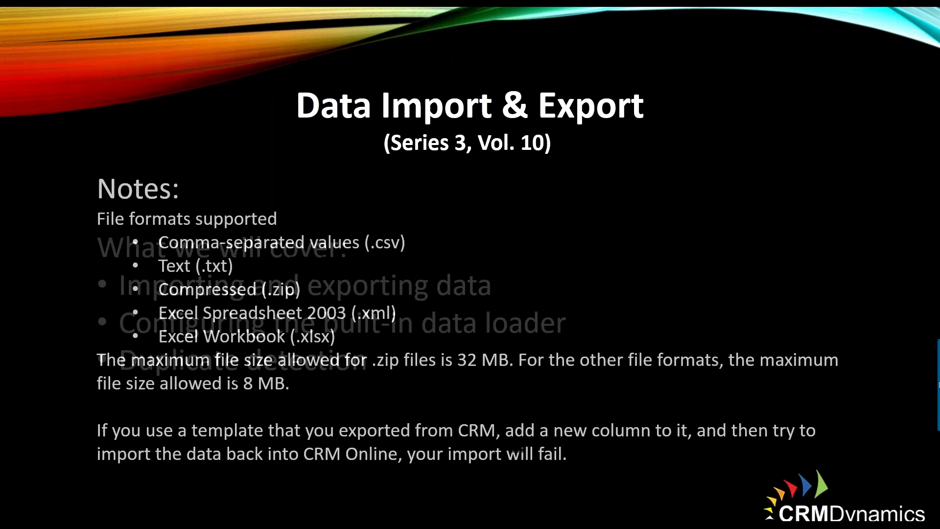